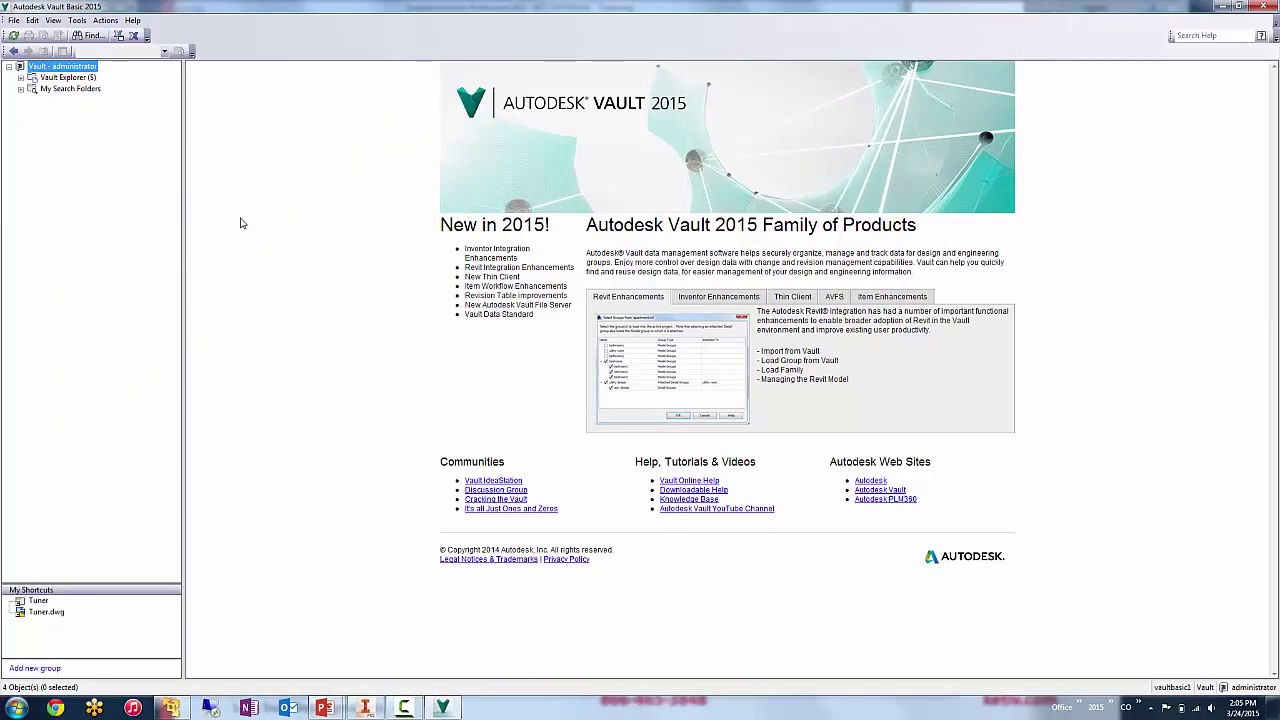
Get Designs.ipj from the vault root into the local workspace without checking it out.
click(83, 79)
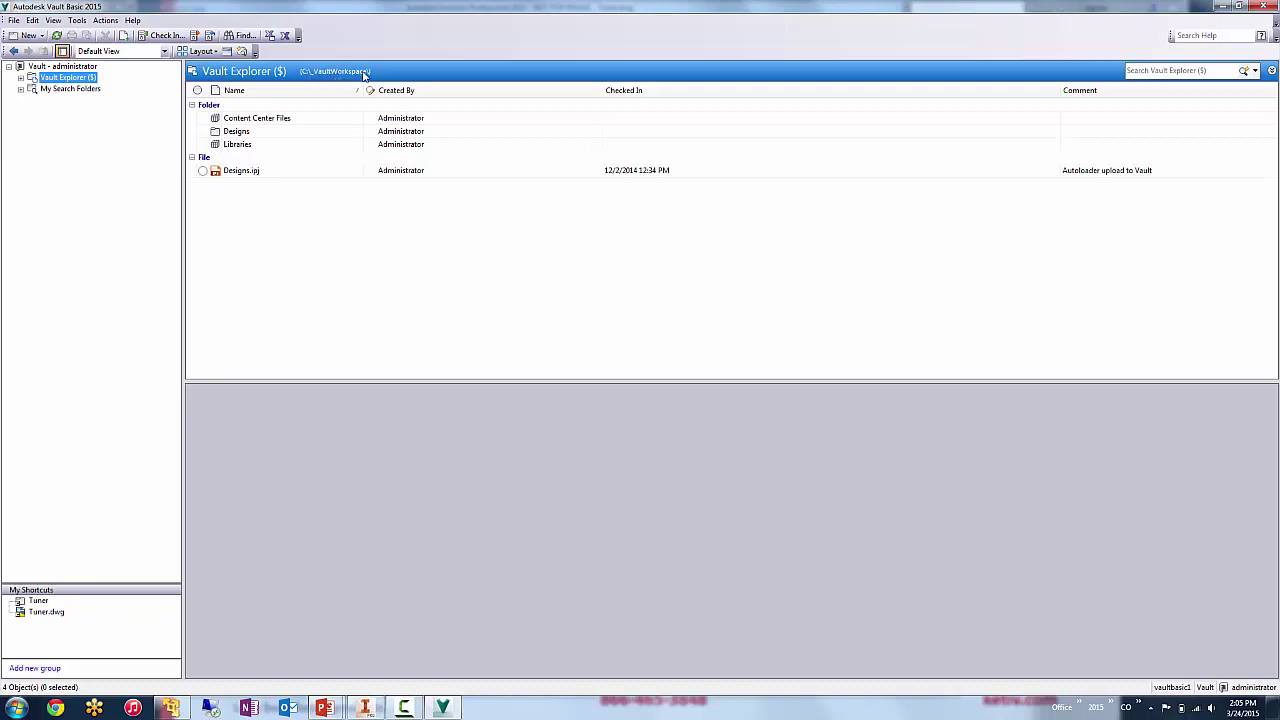
right_click(274, 171)
click(265, 173)
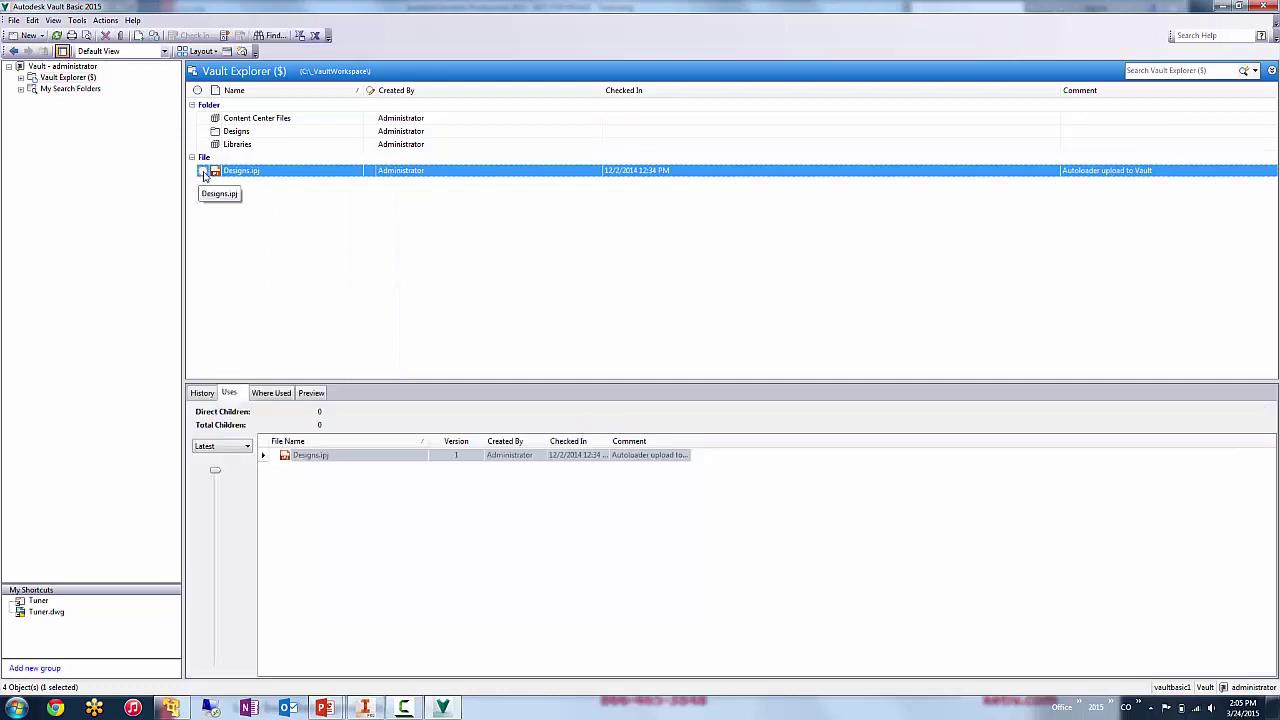
right_click(241, 170)
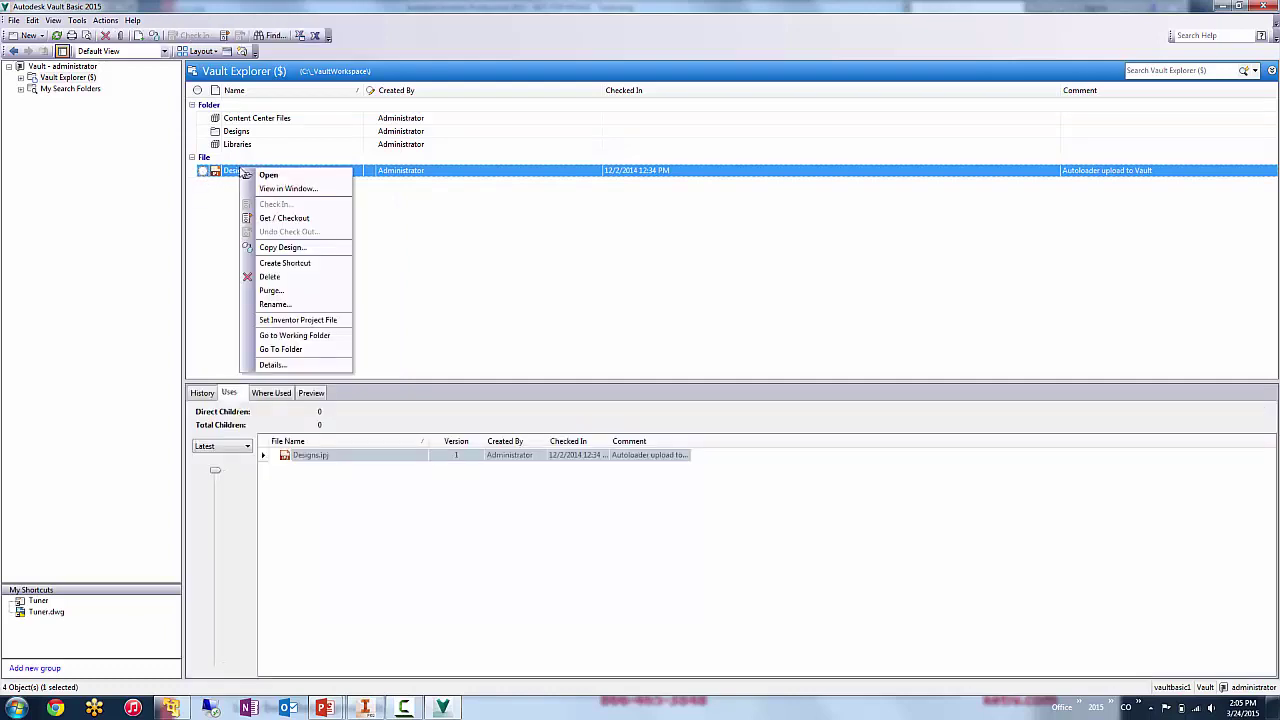
click(272, 220)
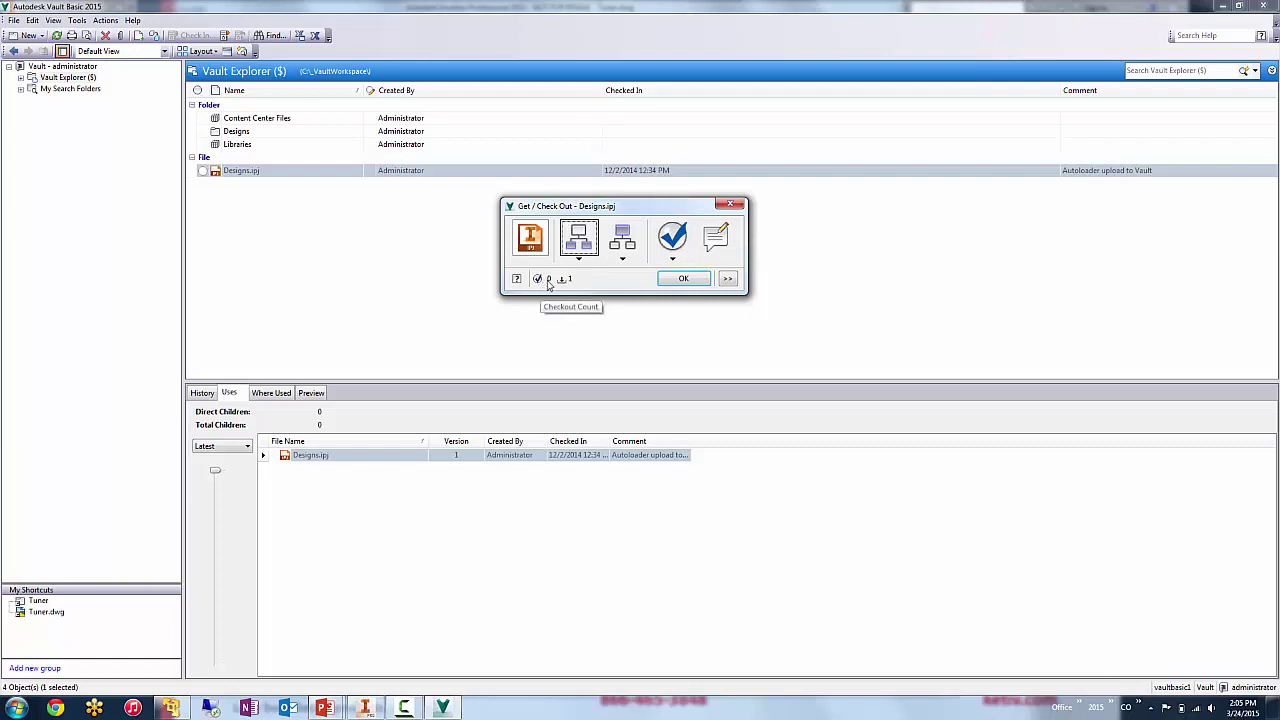
click(676, 279)
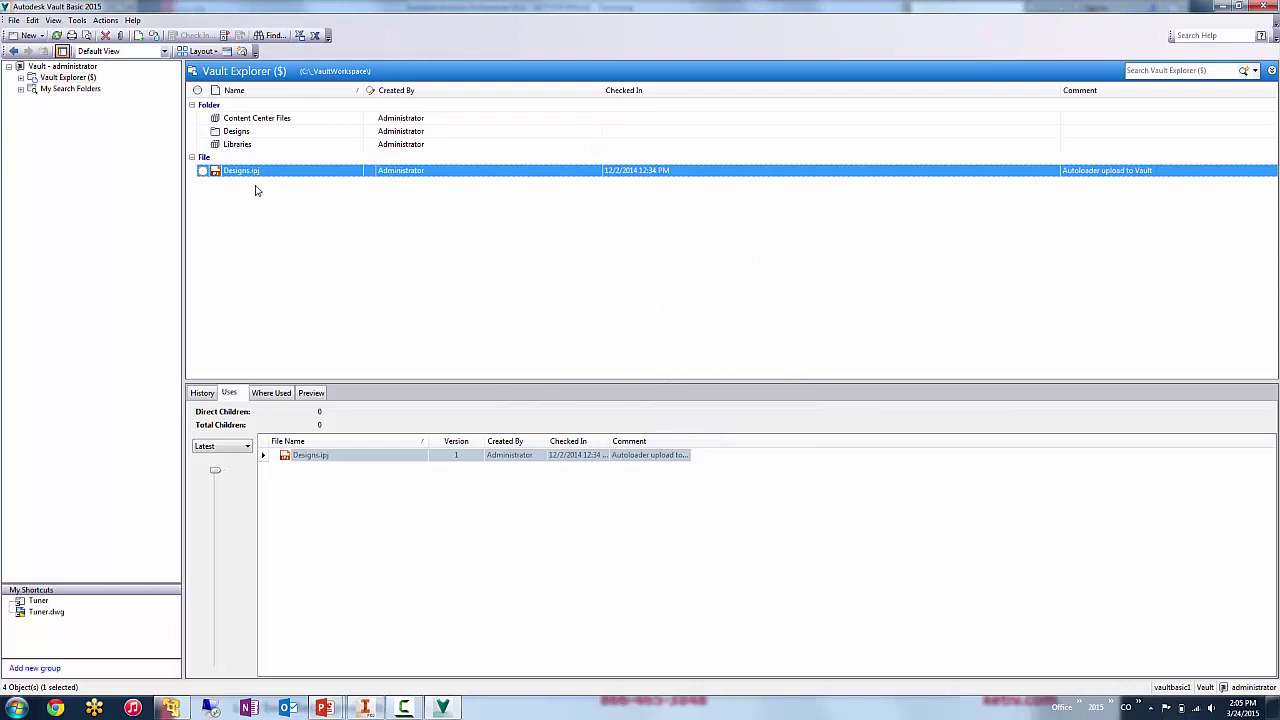
Make the Designs project at C:\_VaultWorkspace\Designs.ipj the active Inventor project.
click(364, 707)
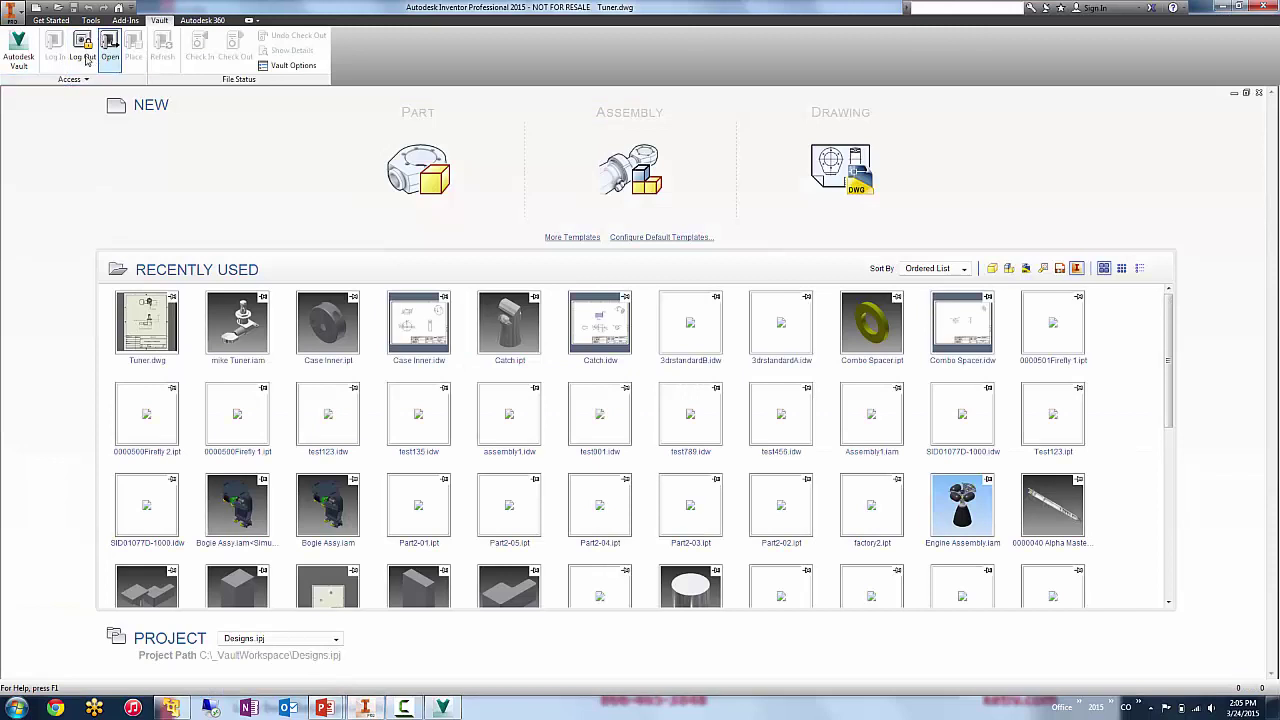
click(51, 20)
click(120, 45)
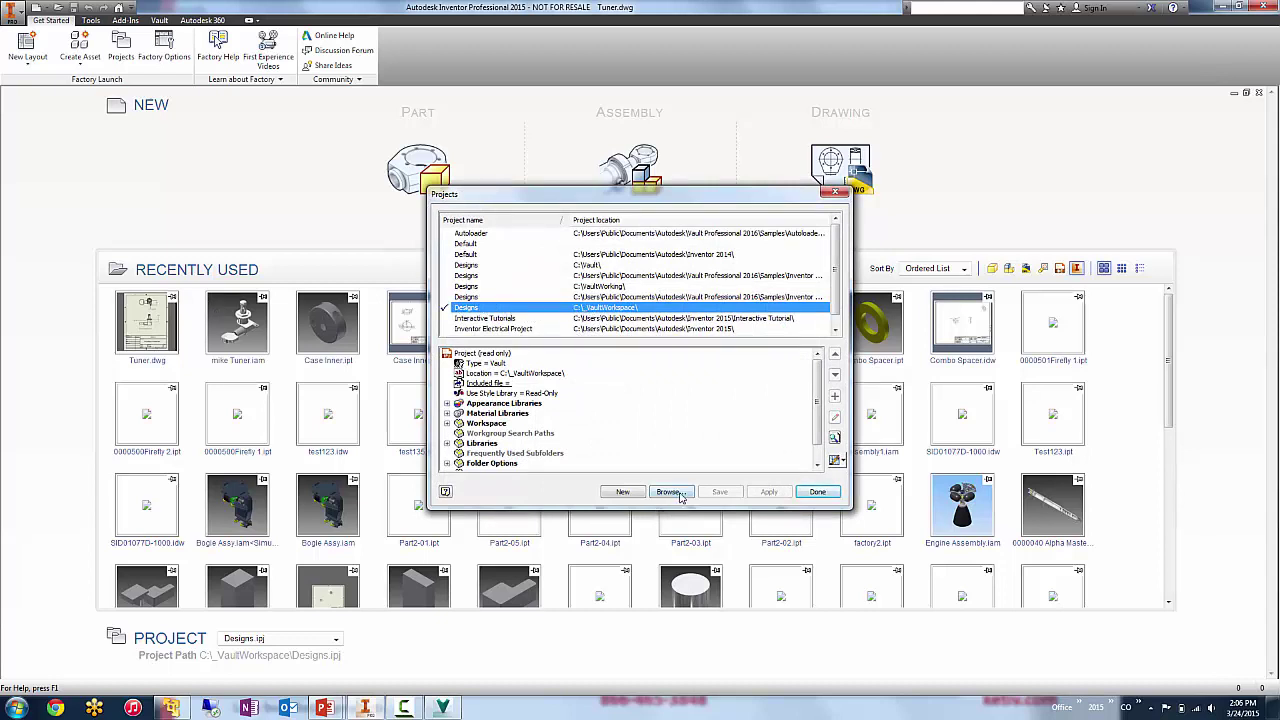
click(678, 494)
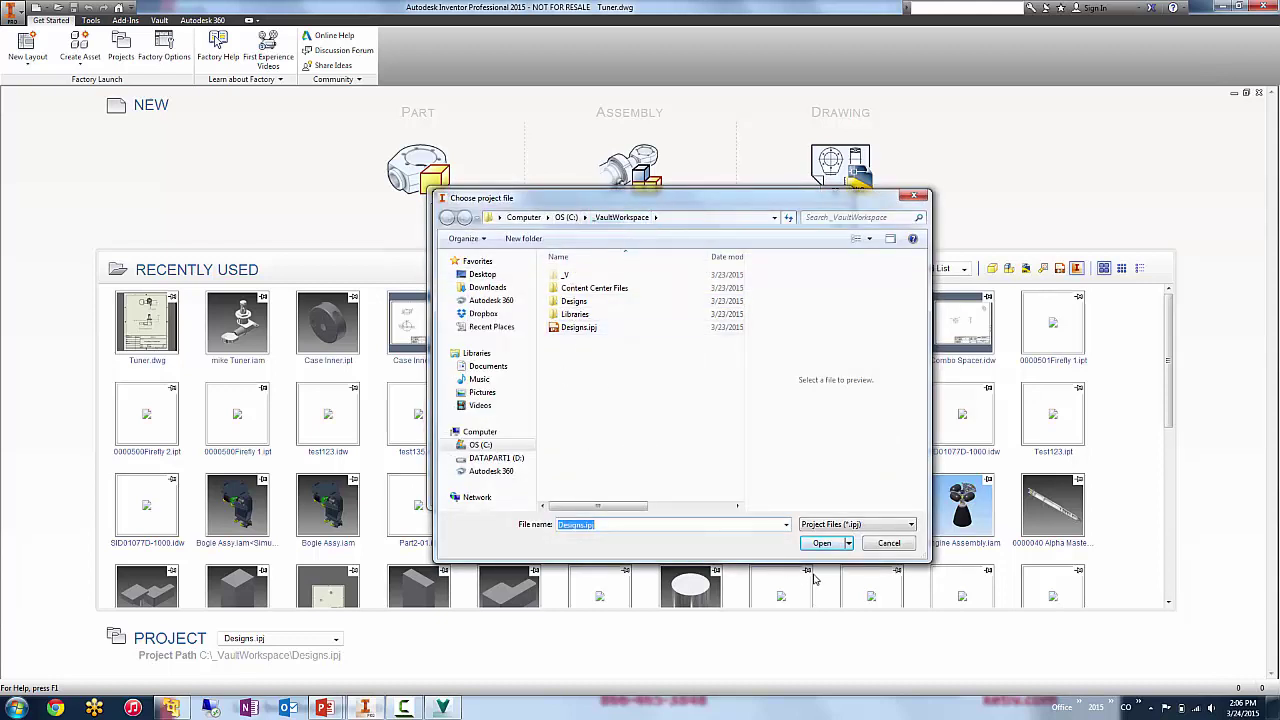
click(892, 544)
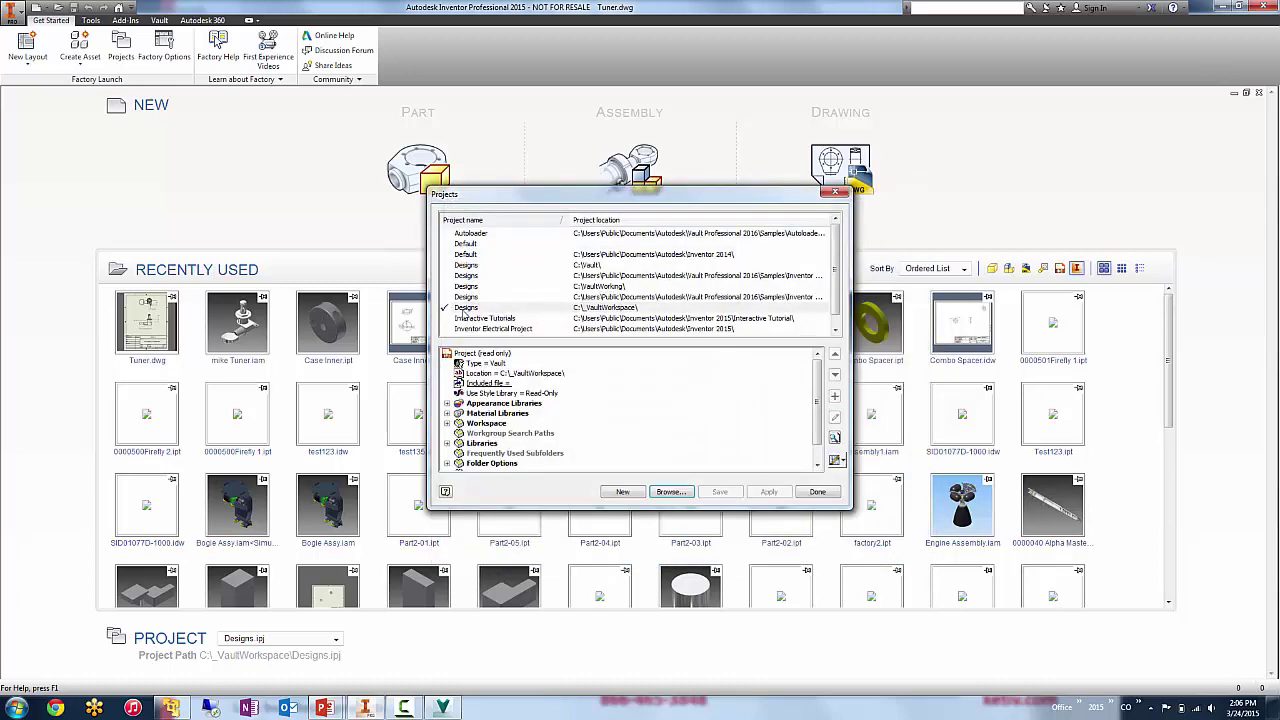
click(467, 308)
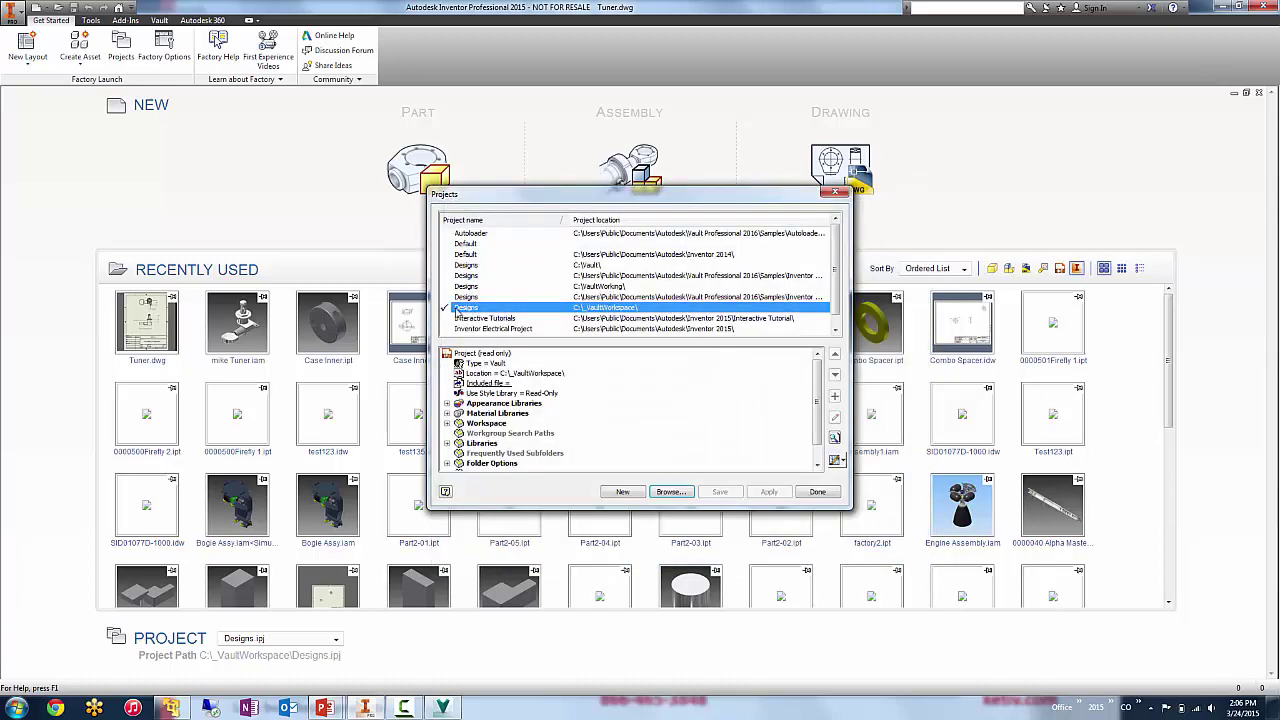
click(817, 492)
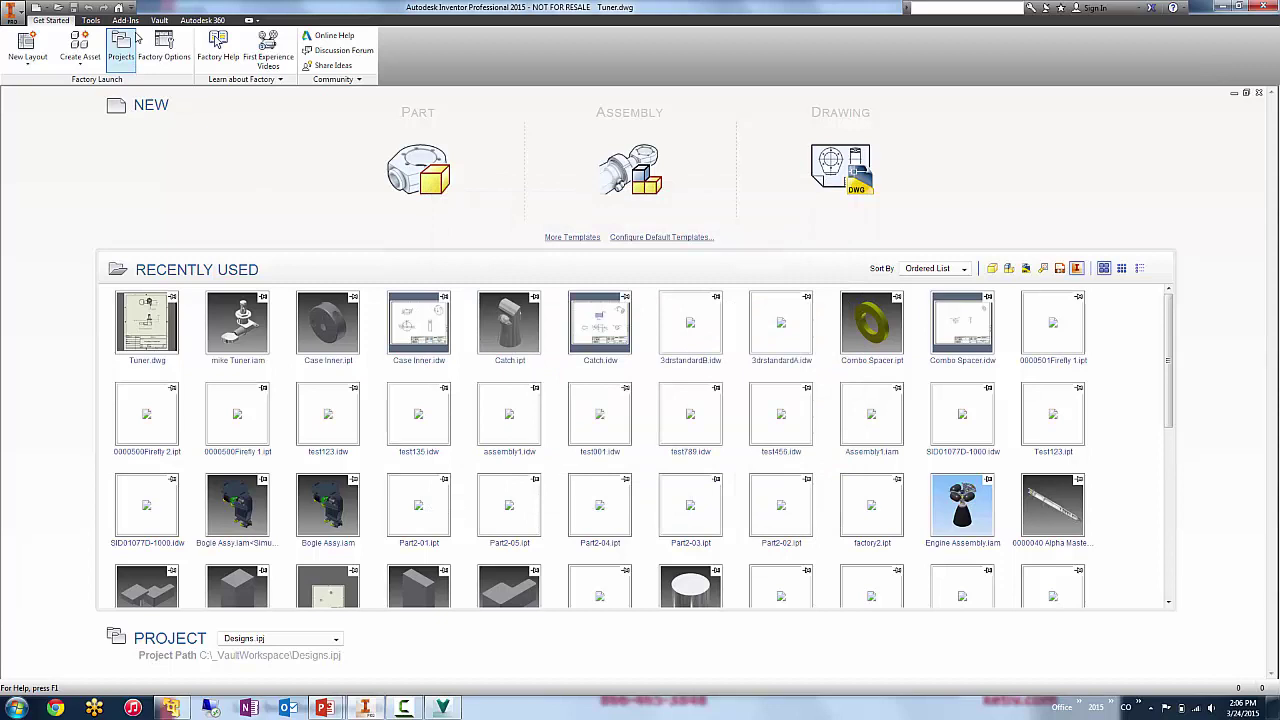
click(159, 20)
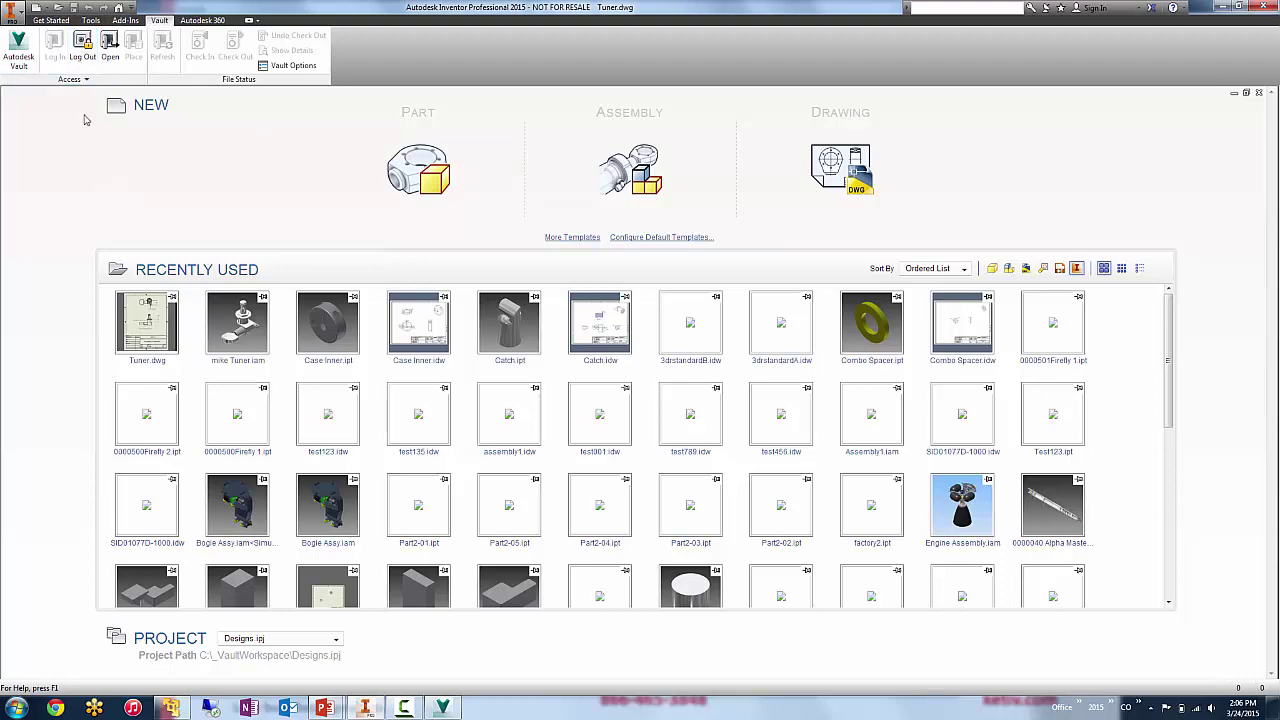
Log out of the vault and log back in to server vaultbasic1.
click(83, 60)
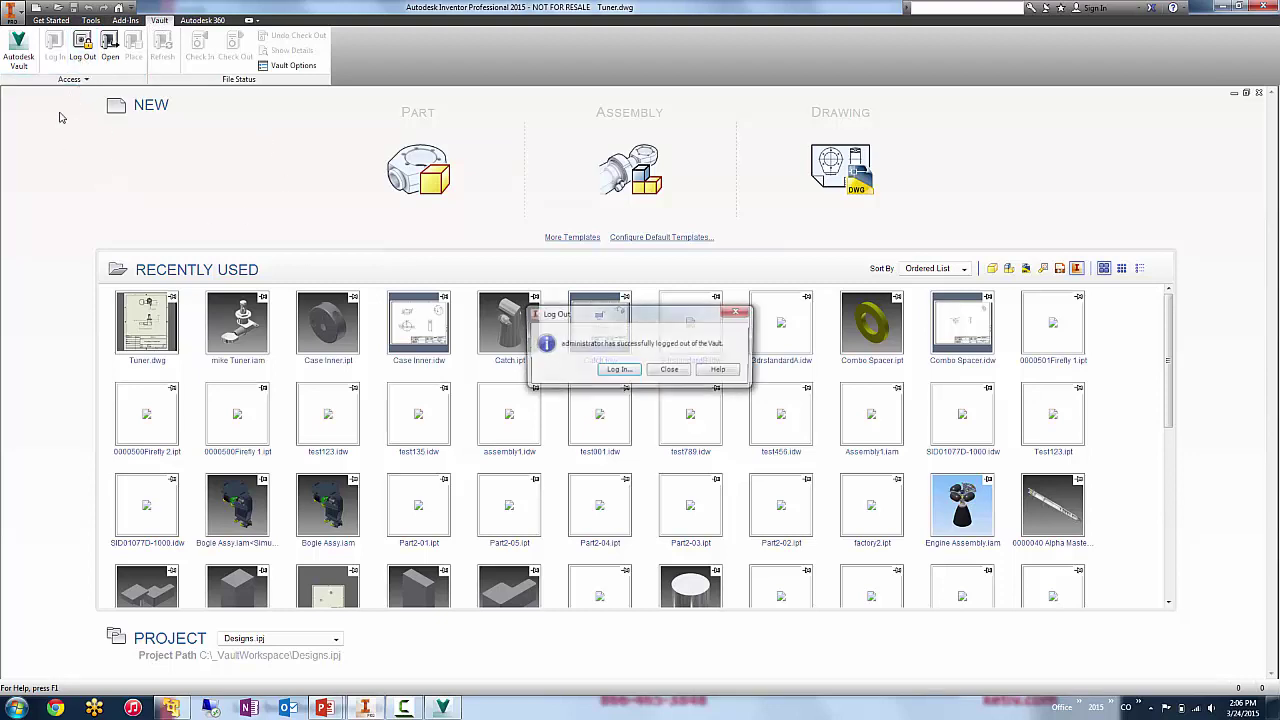
click(617, 368)
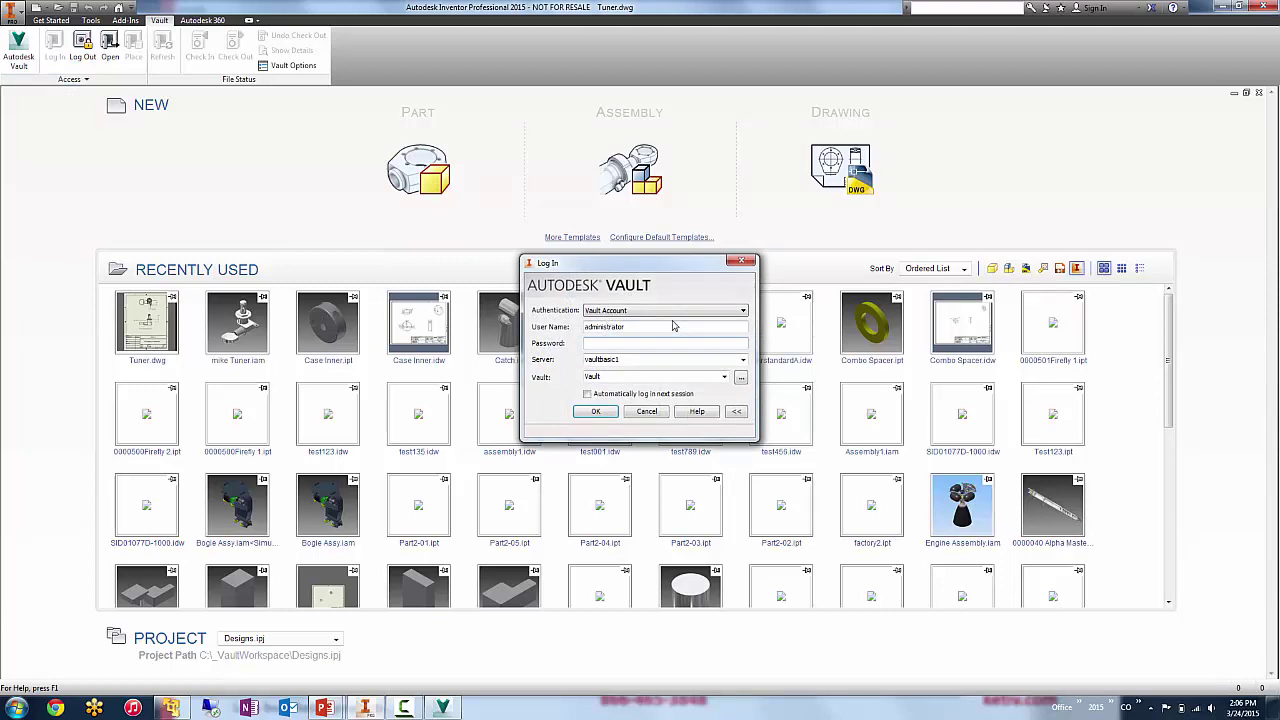
click(444, 709)
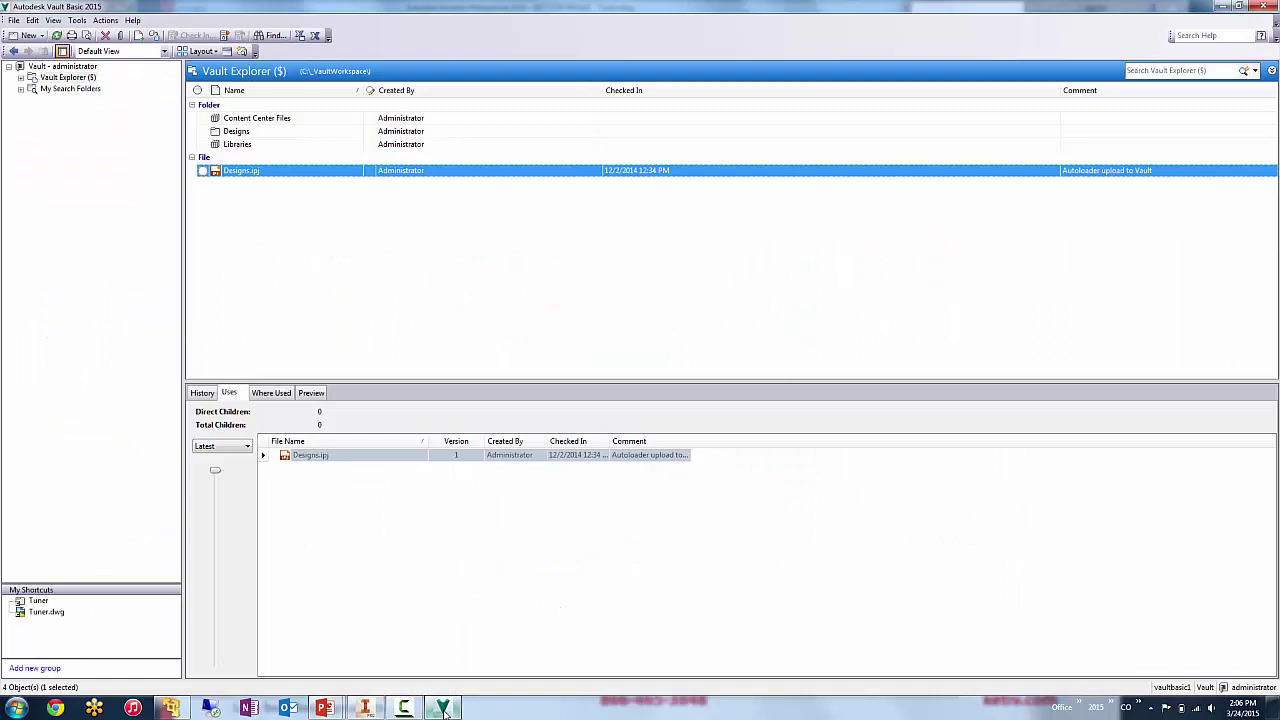
click(1223, 8)
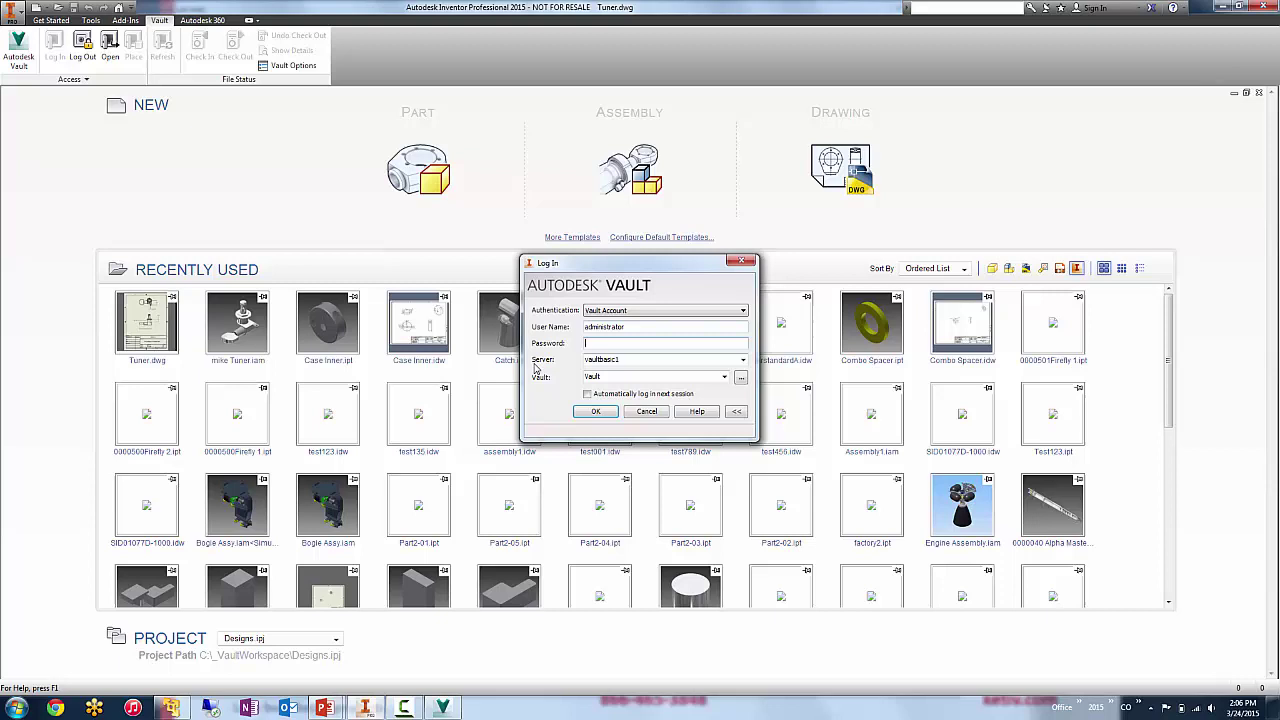
click(596, 411)
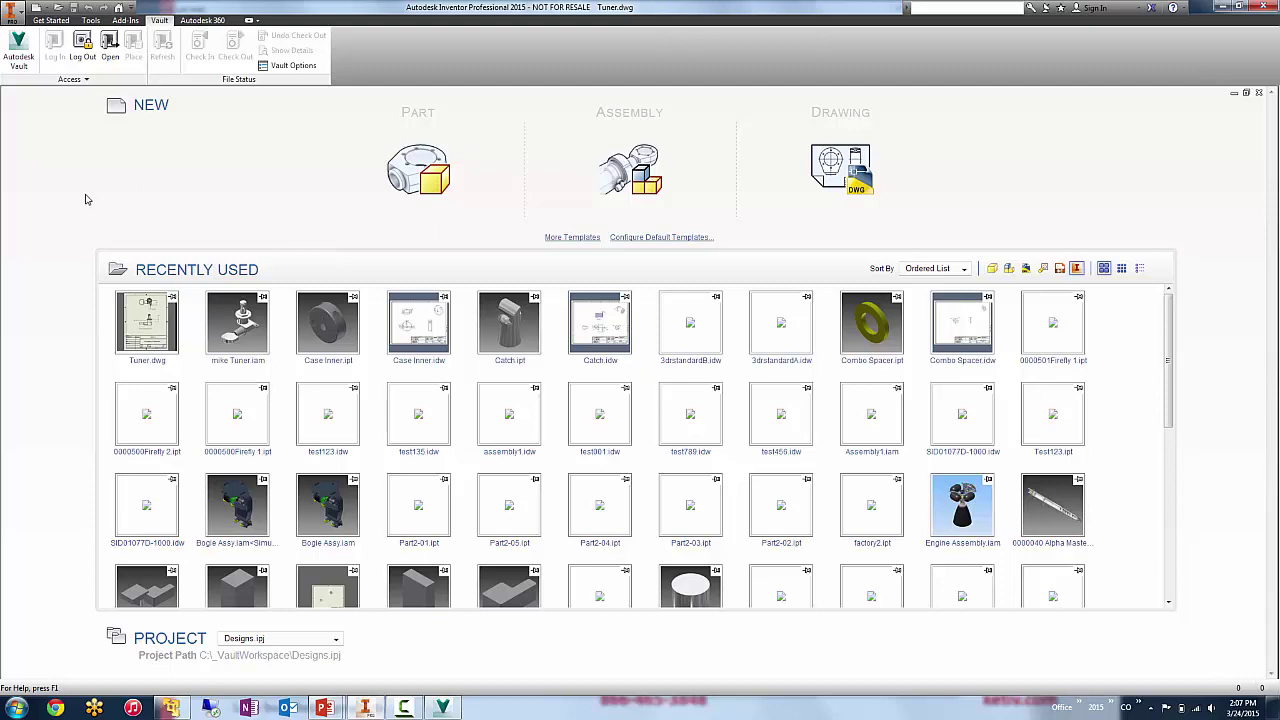
click(59, 8)
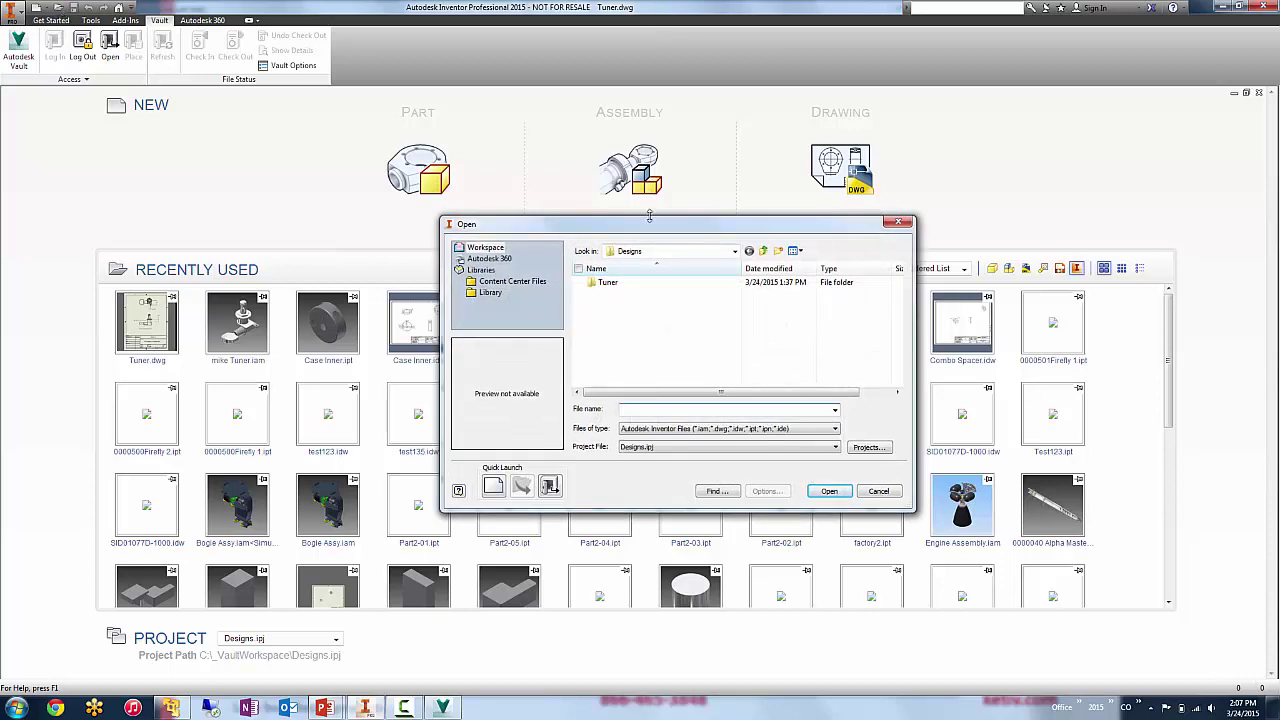
drag(659, 218, 601, 179)
click(674, 212)
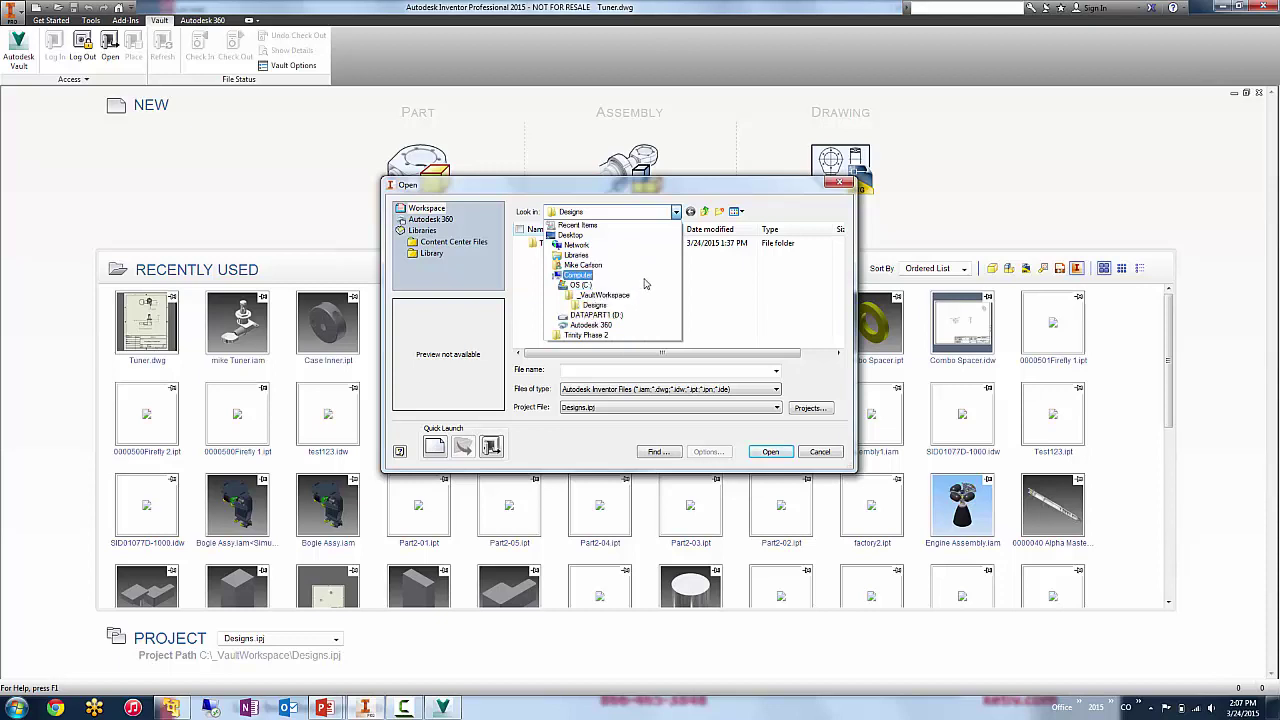
click(726, 195)
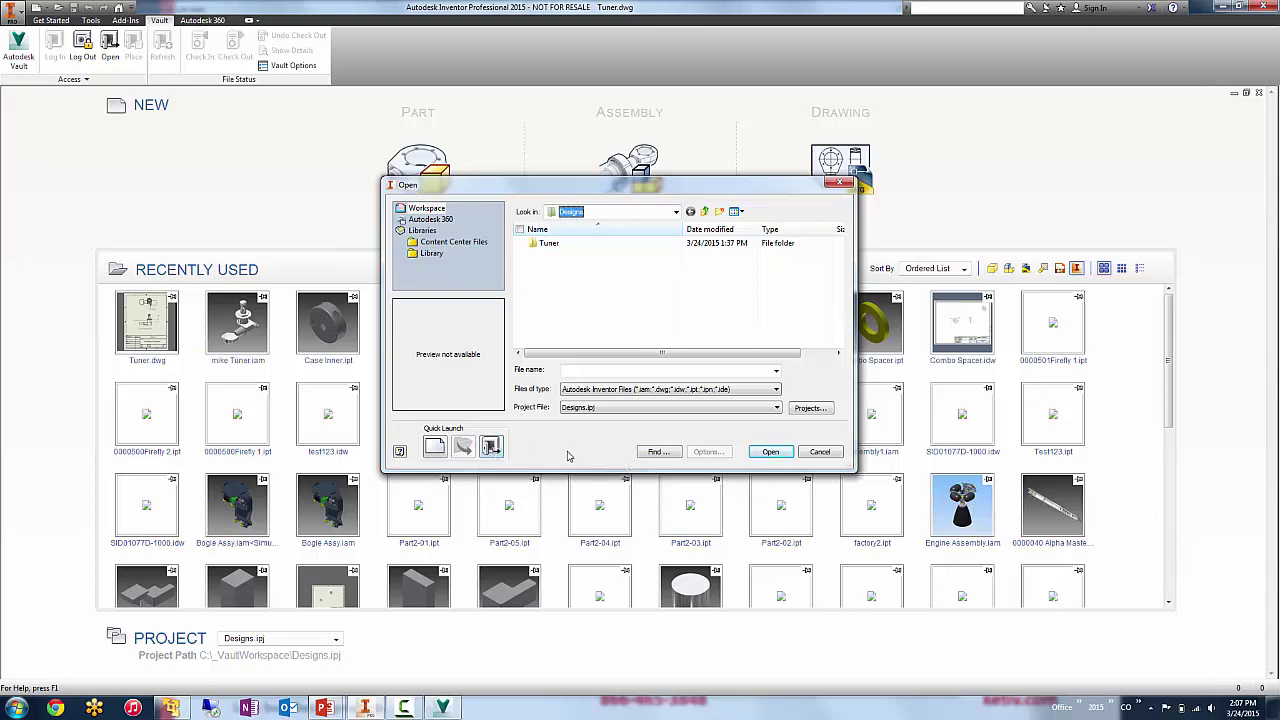
click(820, 453)
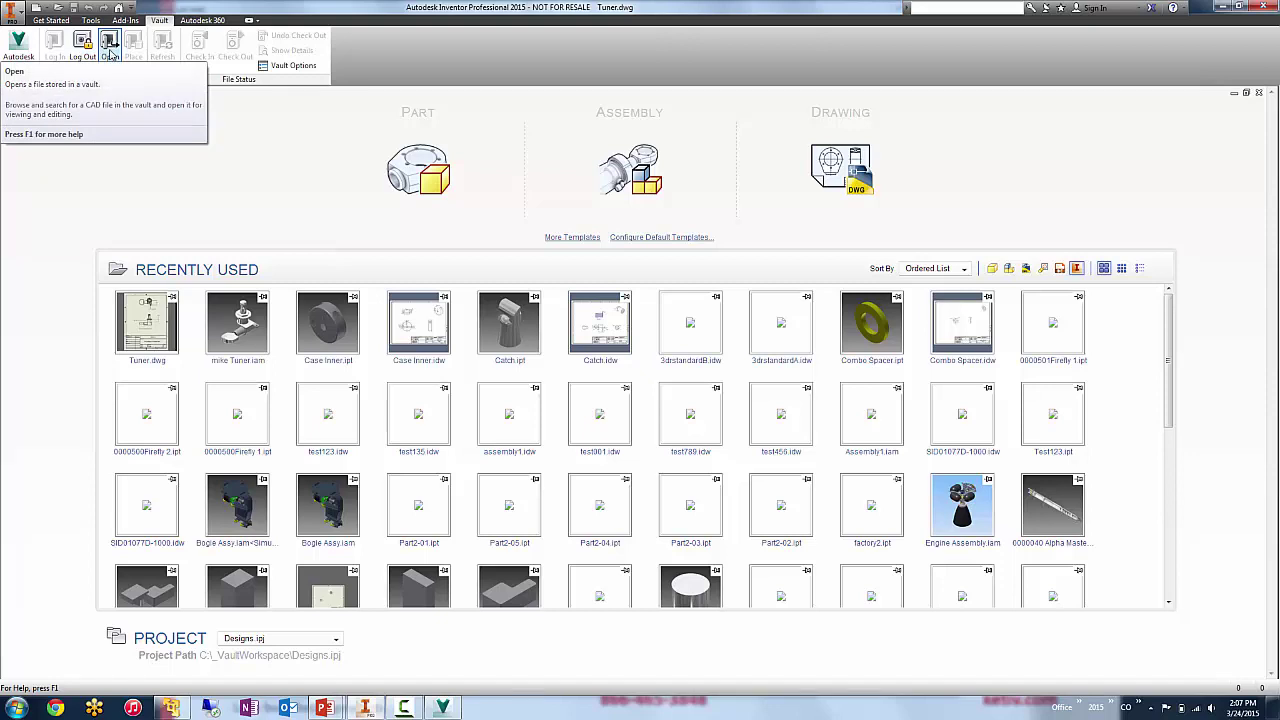
Browse the vault from $ into Designs > Tuner and pick Tuner.dwg as the file.
click(110, 44)
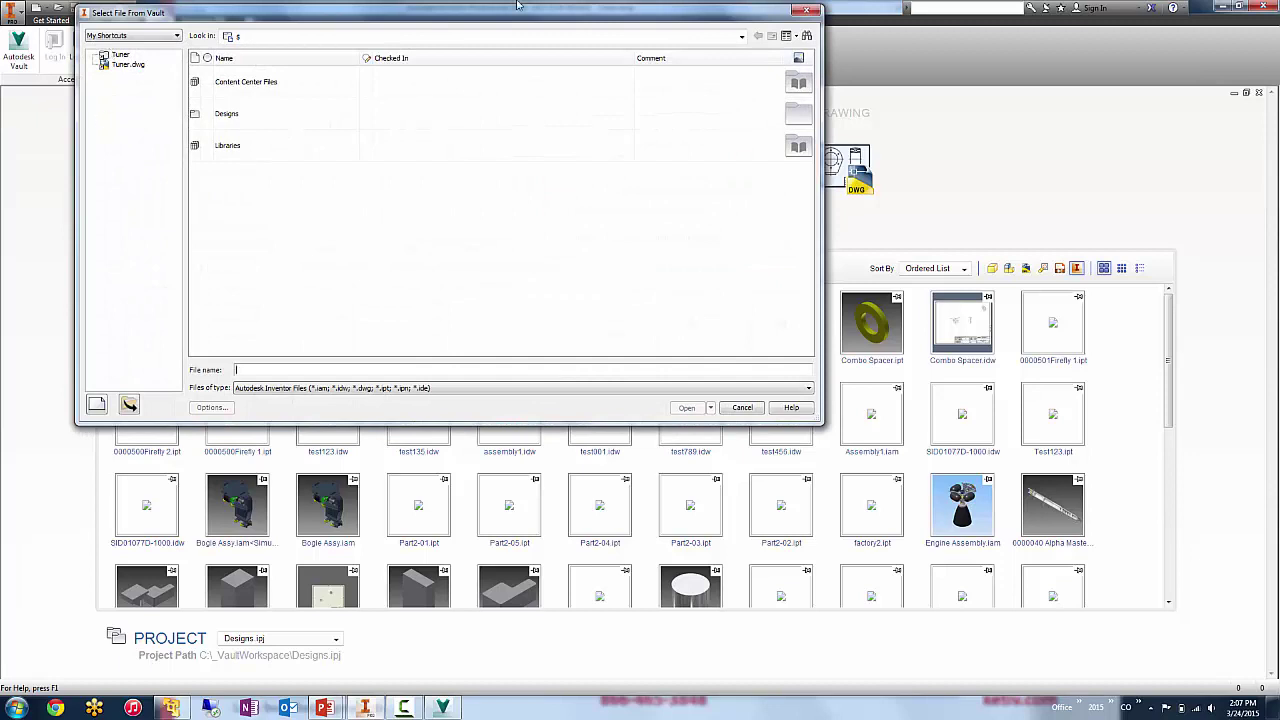
click(741, 36)
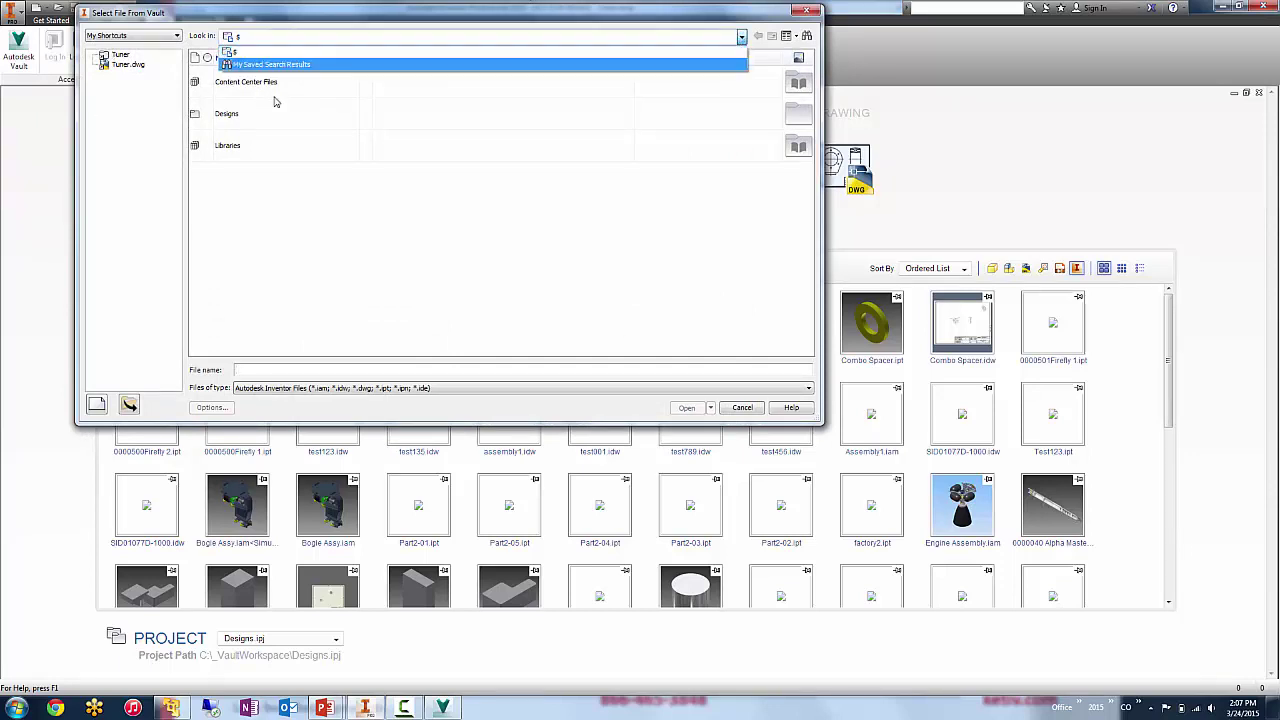
click(238, 51)
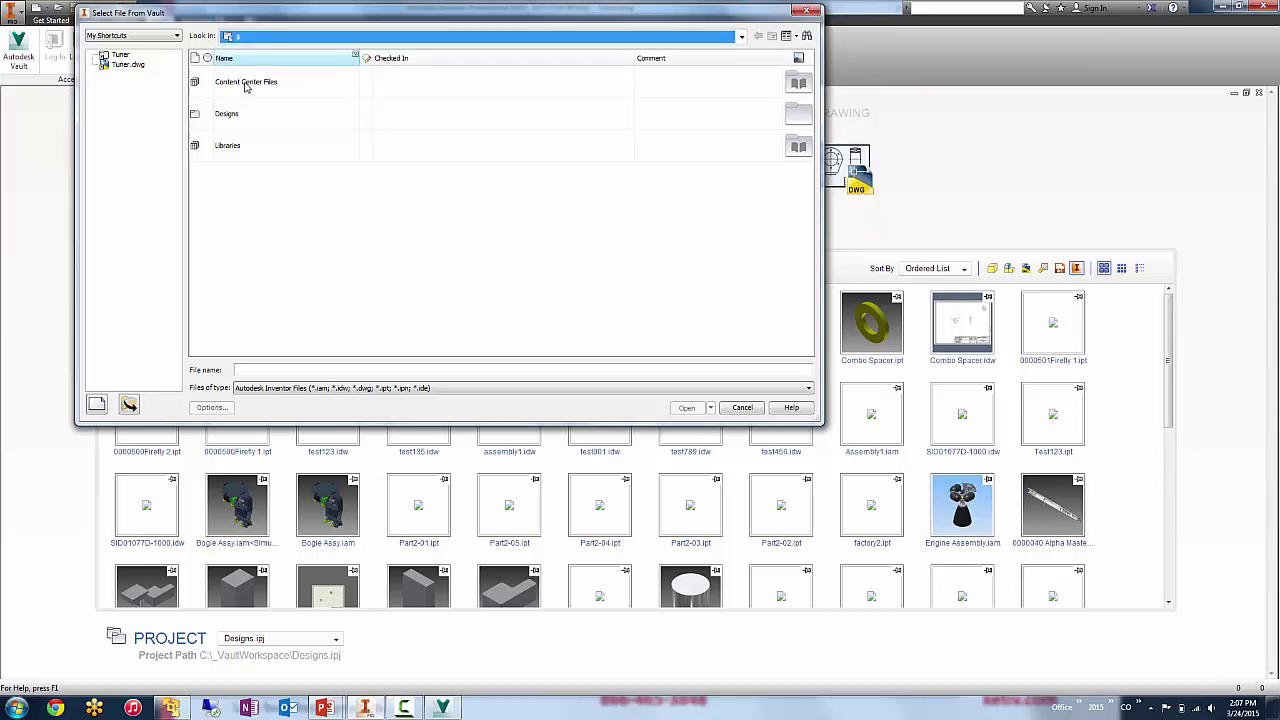
double_click(244, 116)
click(240, 112)
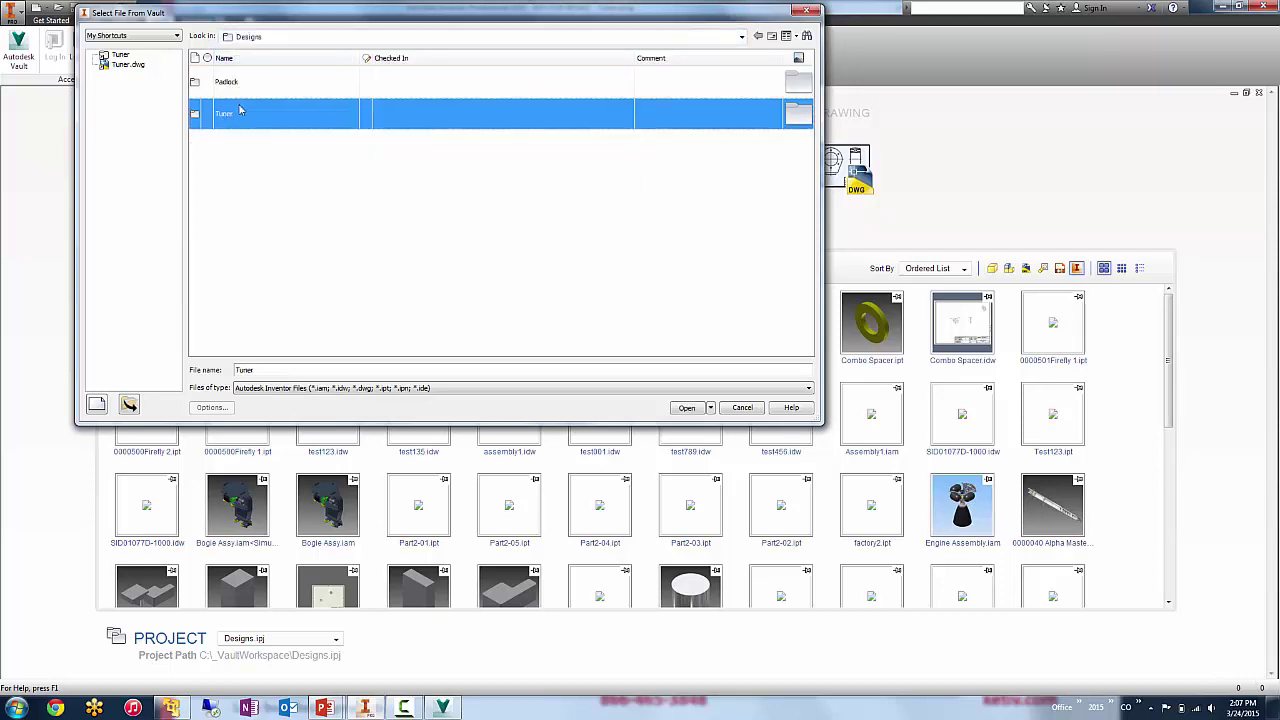
double_click(240, 112)
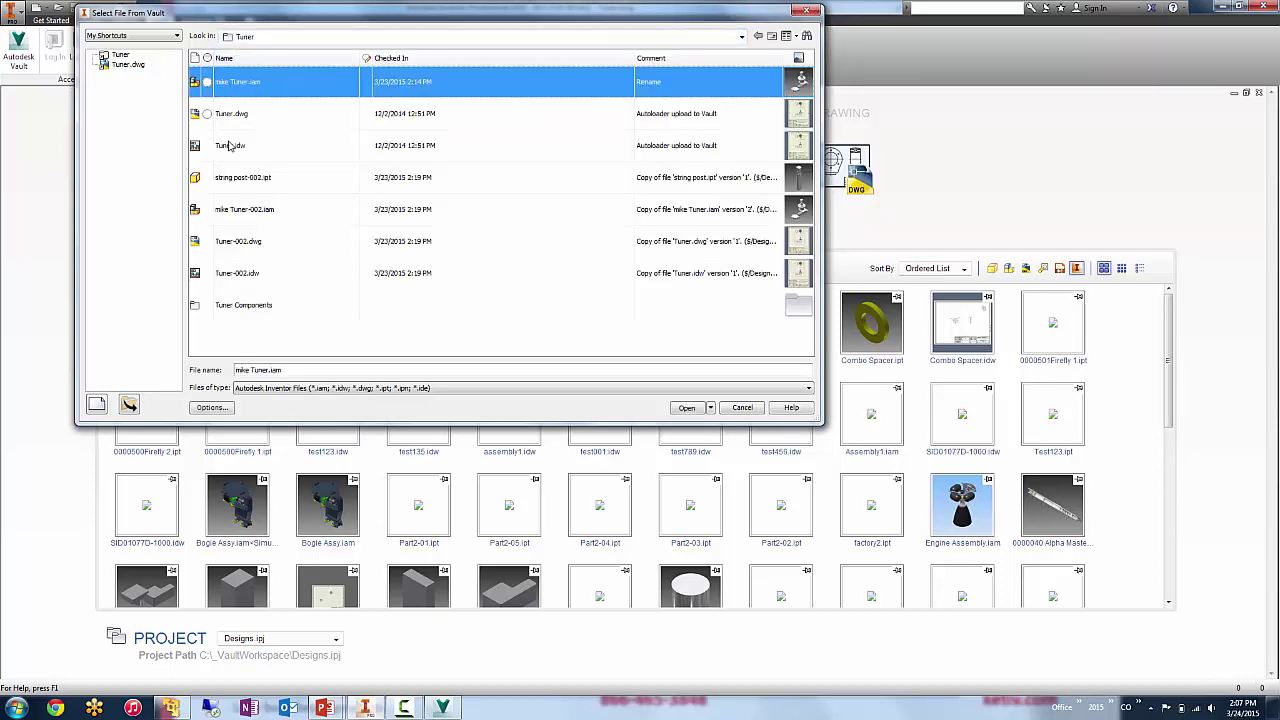
click(122, 66)
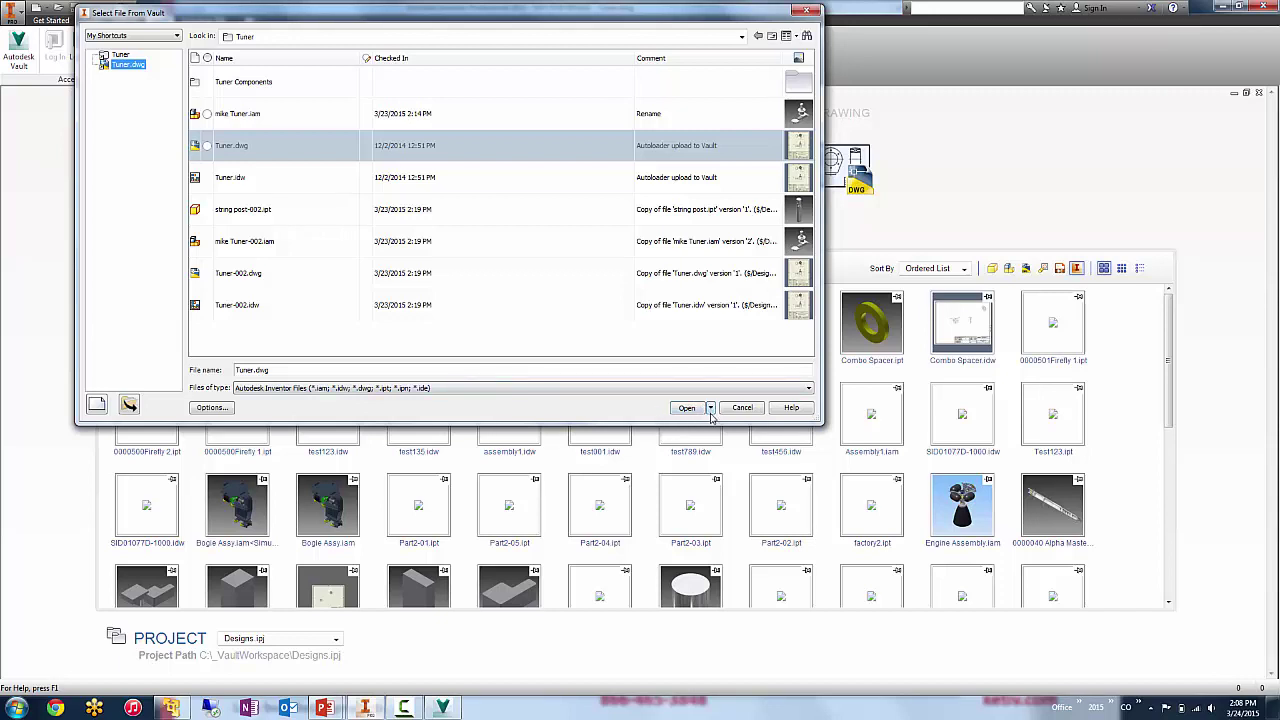
Open mike Tuner.iam from the vault Tuner folder in read-only mode.
click(712, 409)
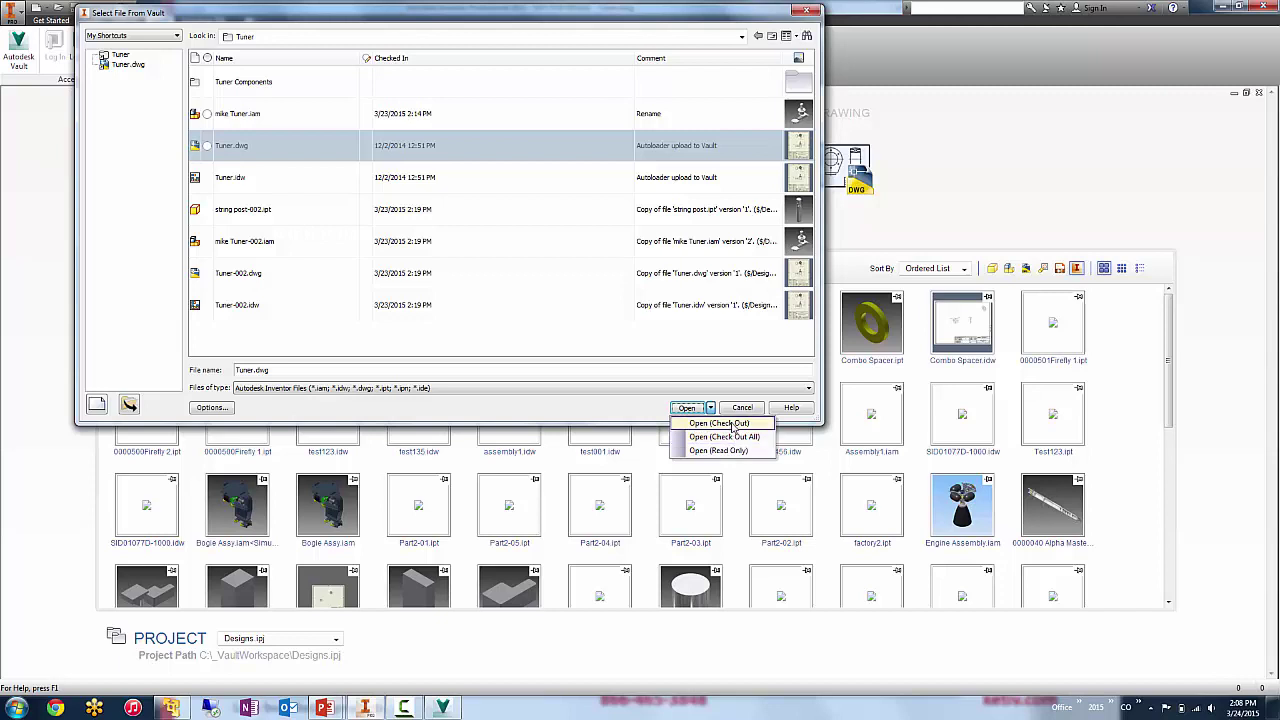
click(261, 119)
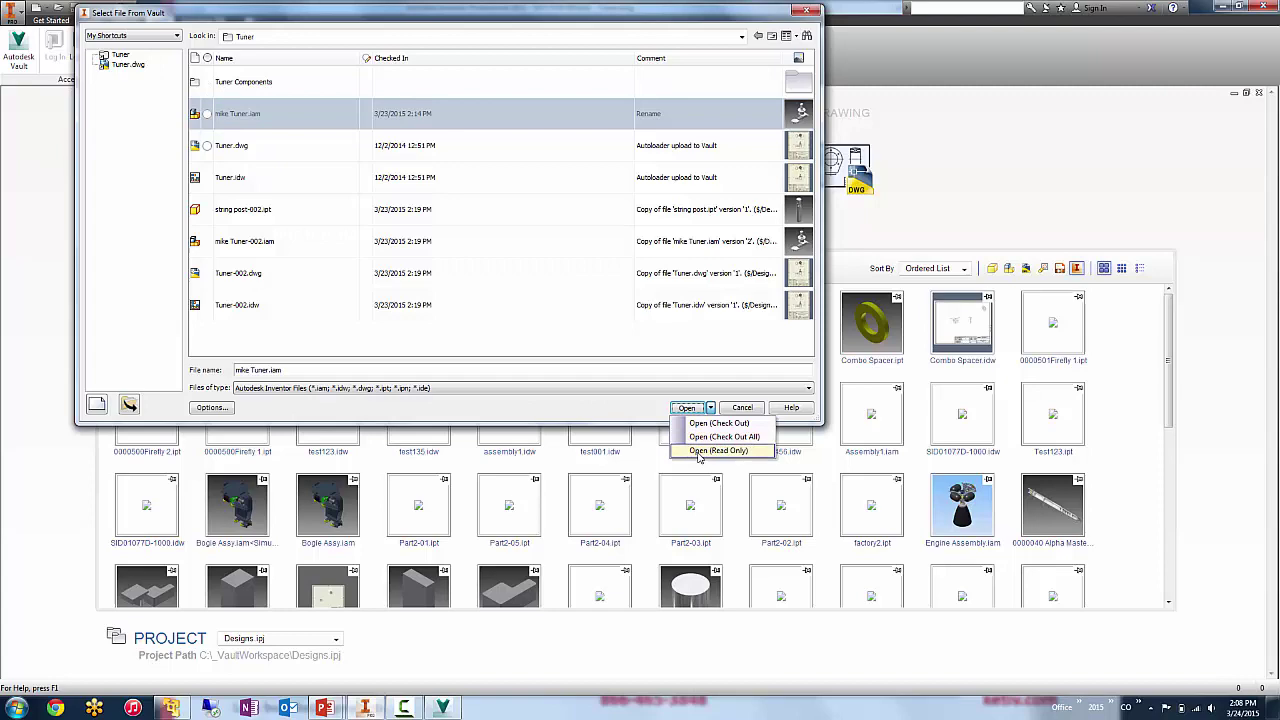
click(700, 452)
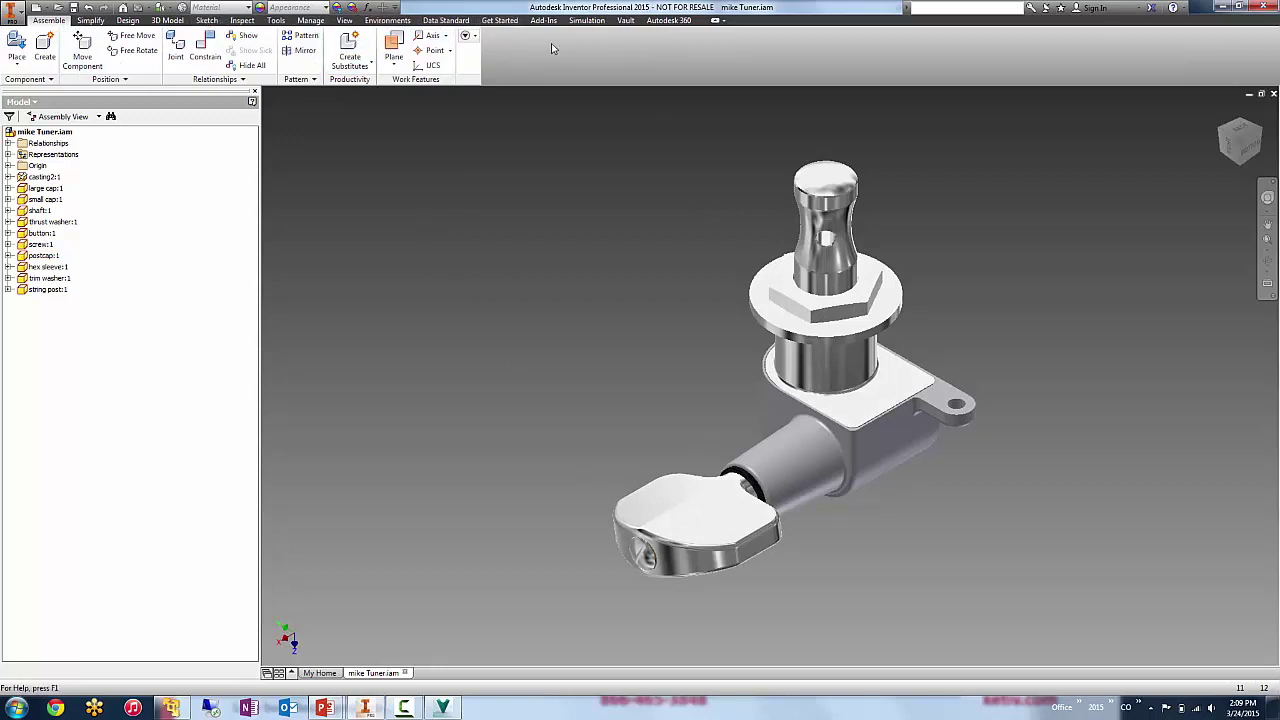
Switch the browser to the Vault view listing Designs.ipj, mike Tuner.iam and its parts.
click(624, 20)
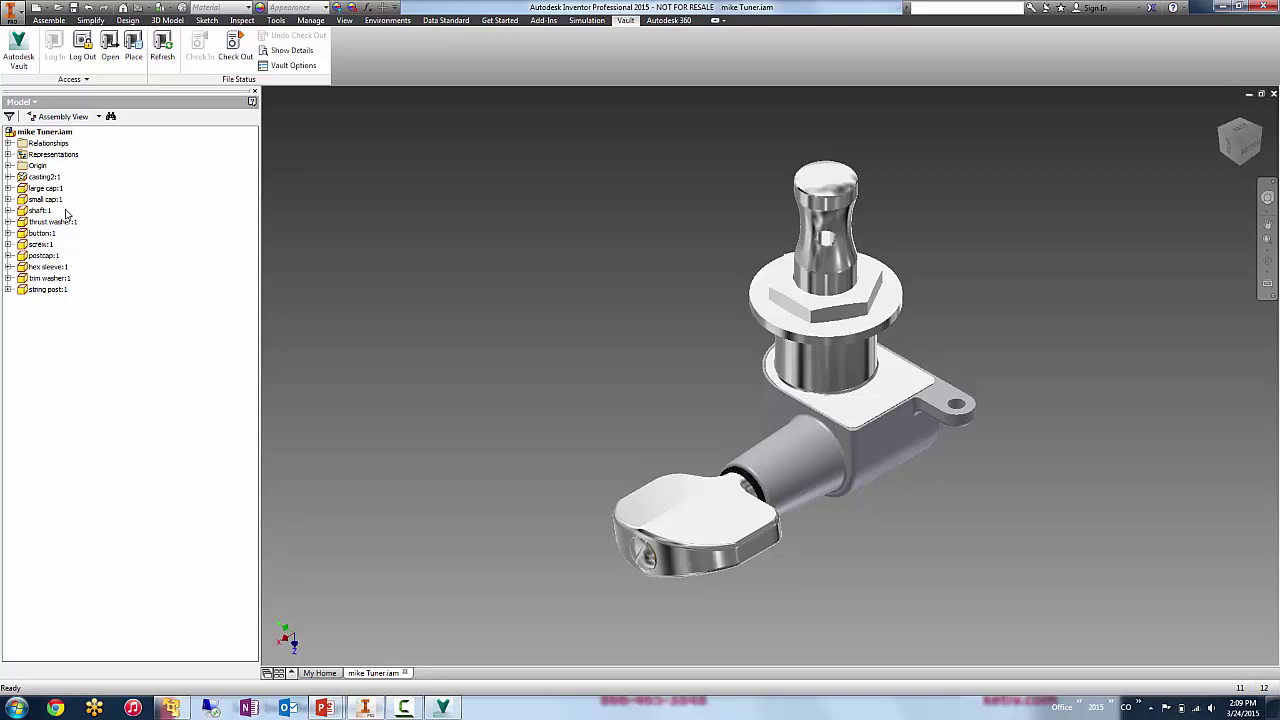
click(30, 103)
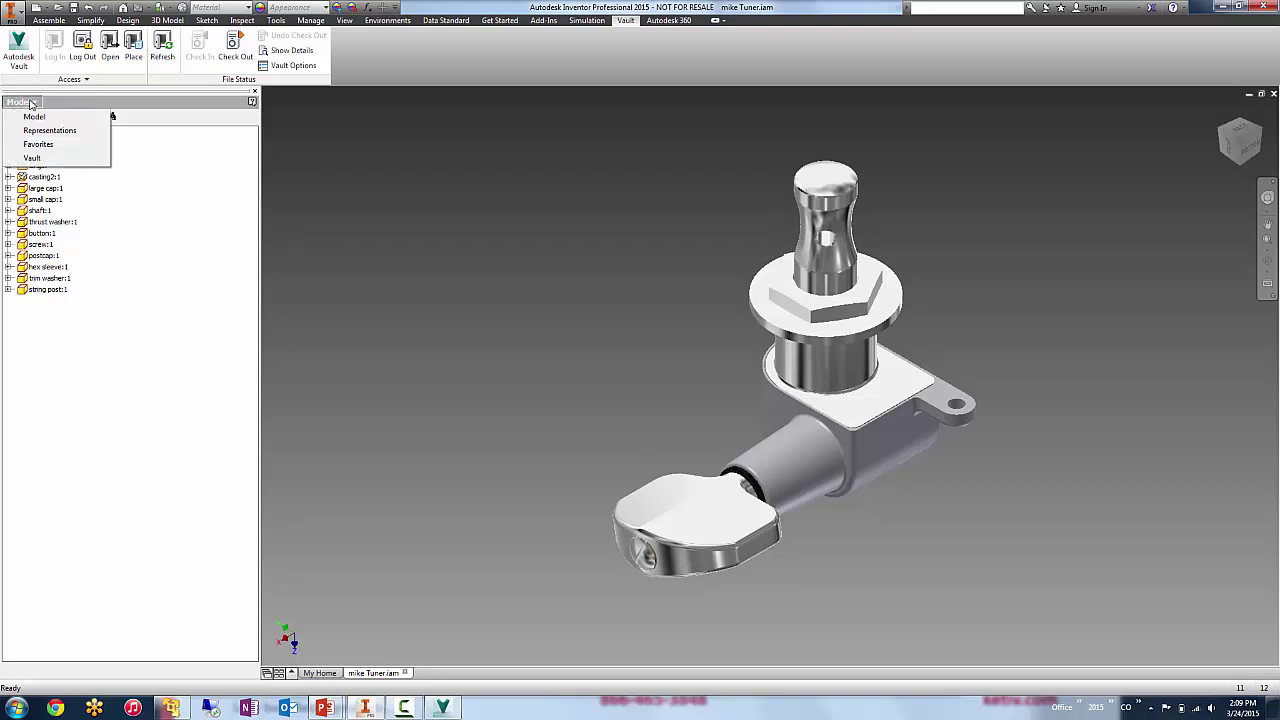
click(30, 159)
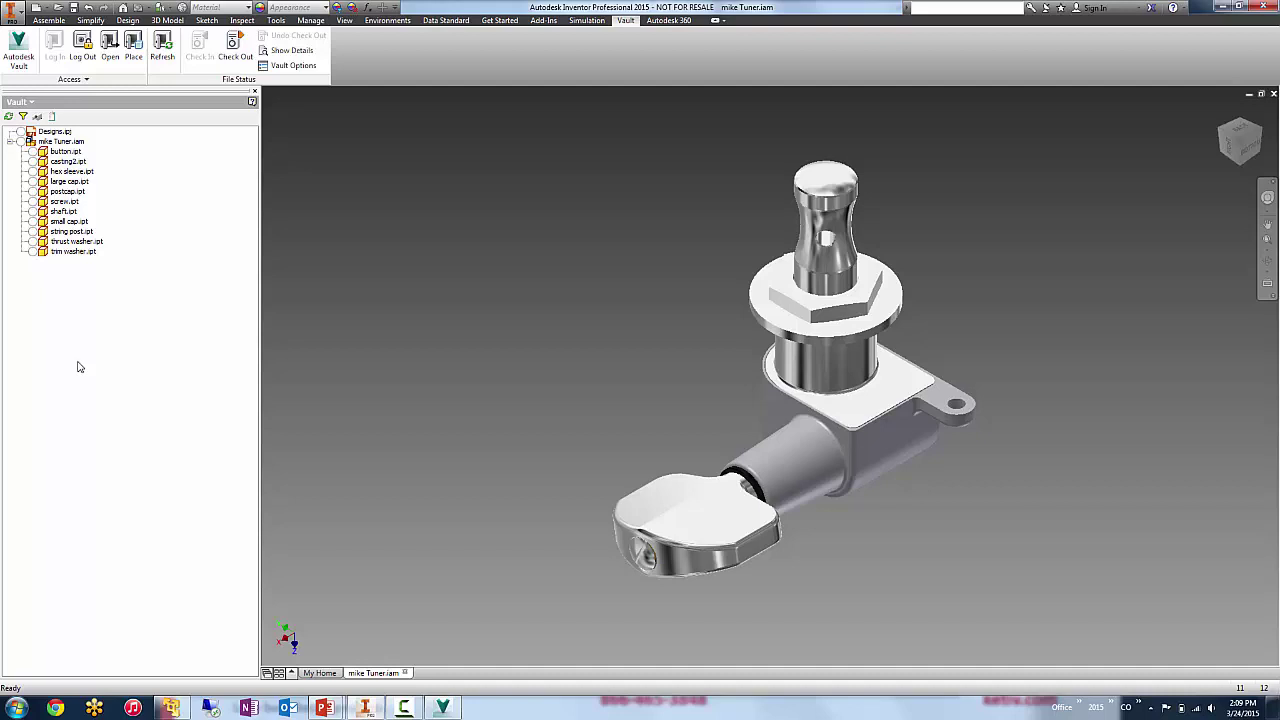
Highlight postcap, trim washer, screw, shaft and button parts on the model from the Vault browser.
right_click(60, 142)
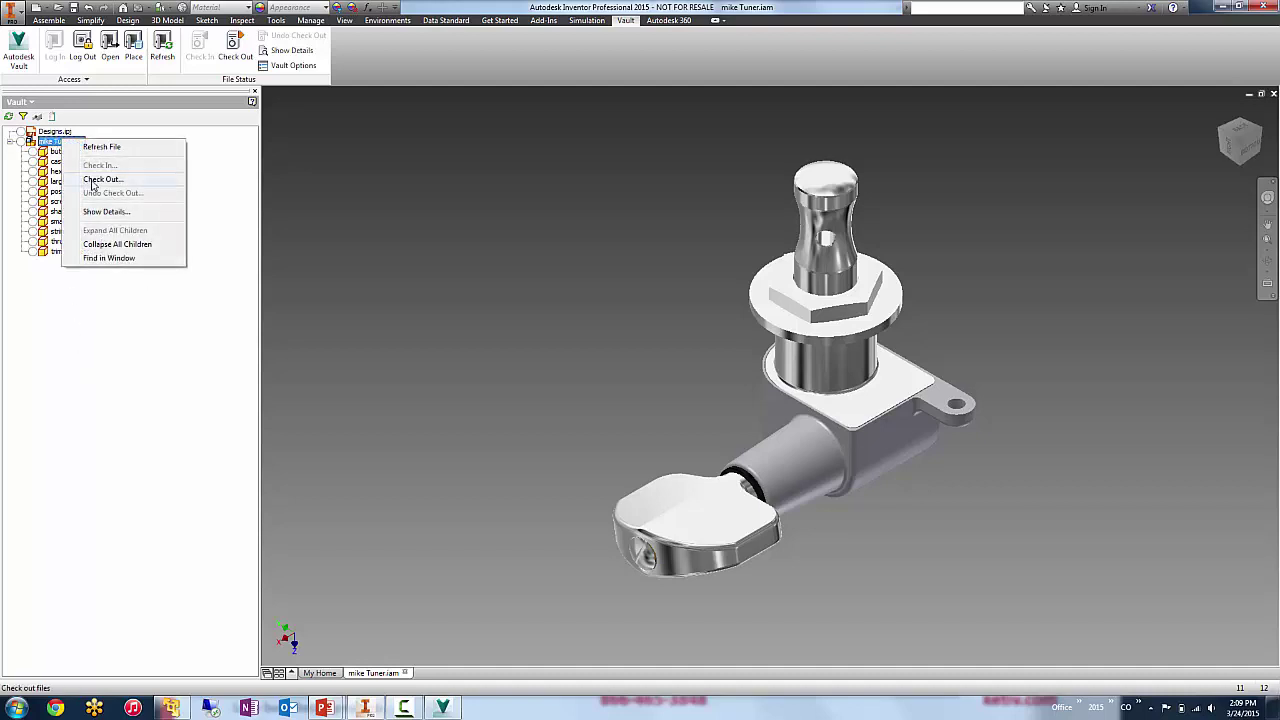
right_click(51, 221)
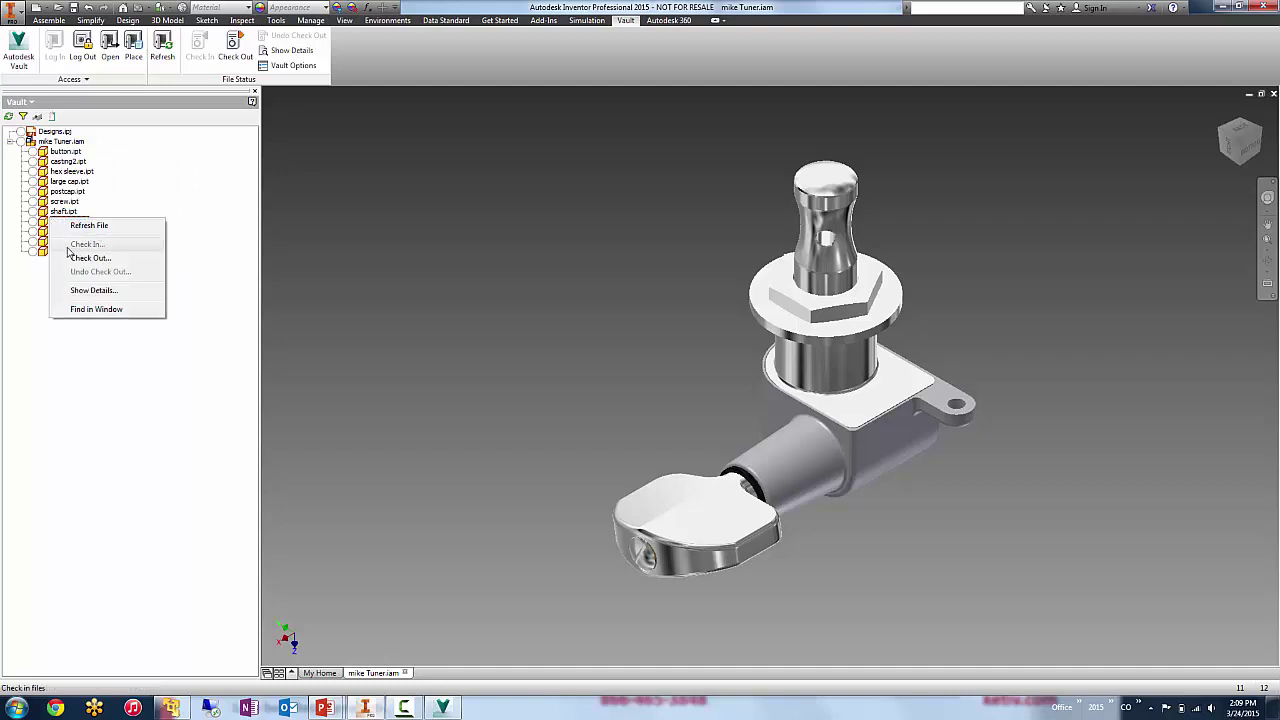
click(8, 328)
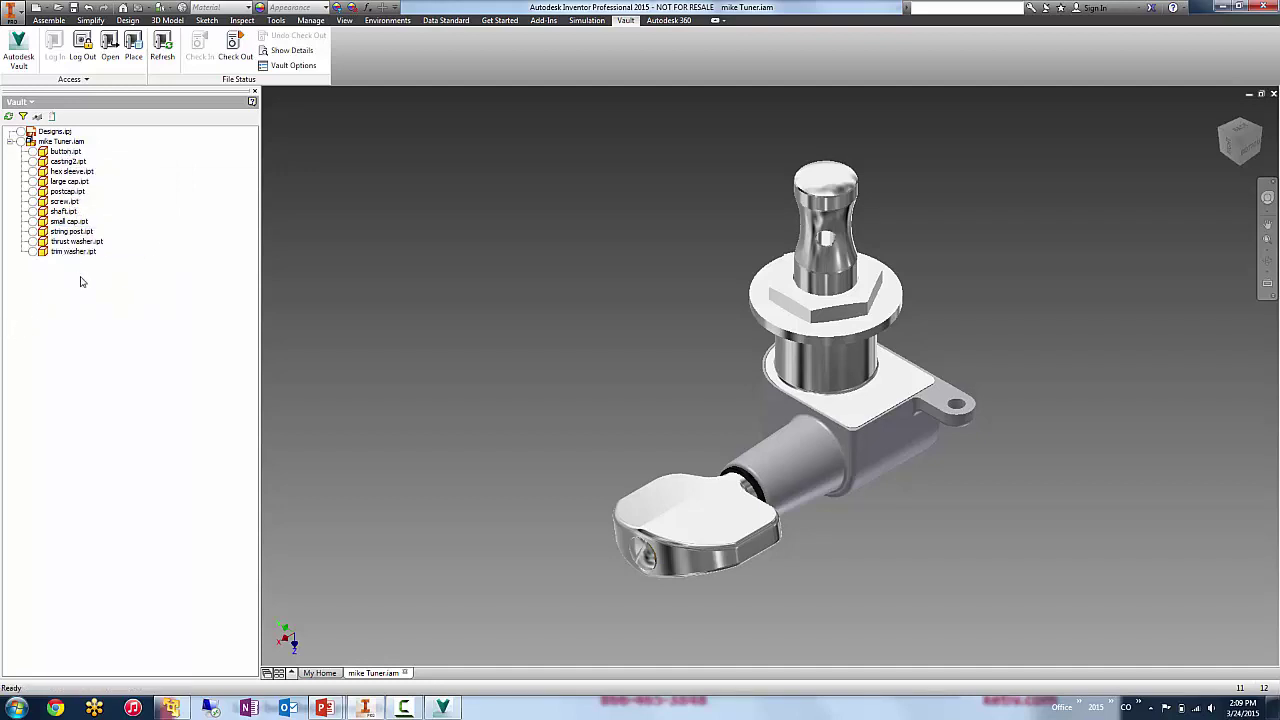
click(78, 193)
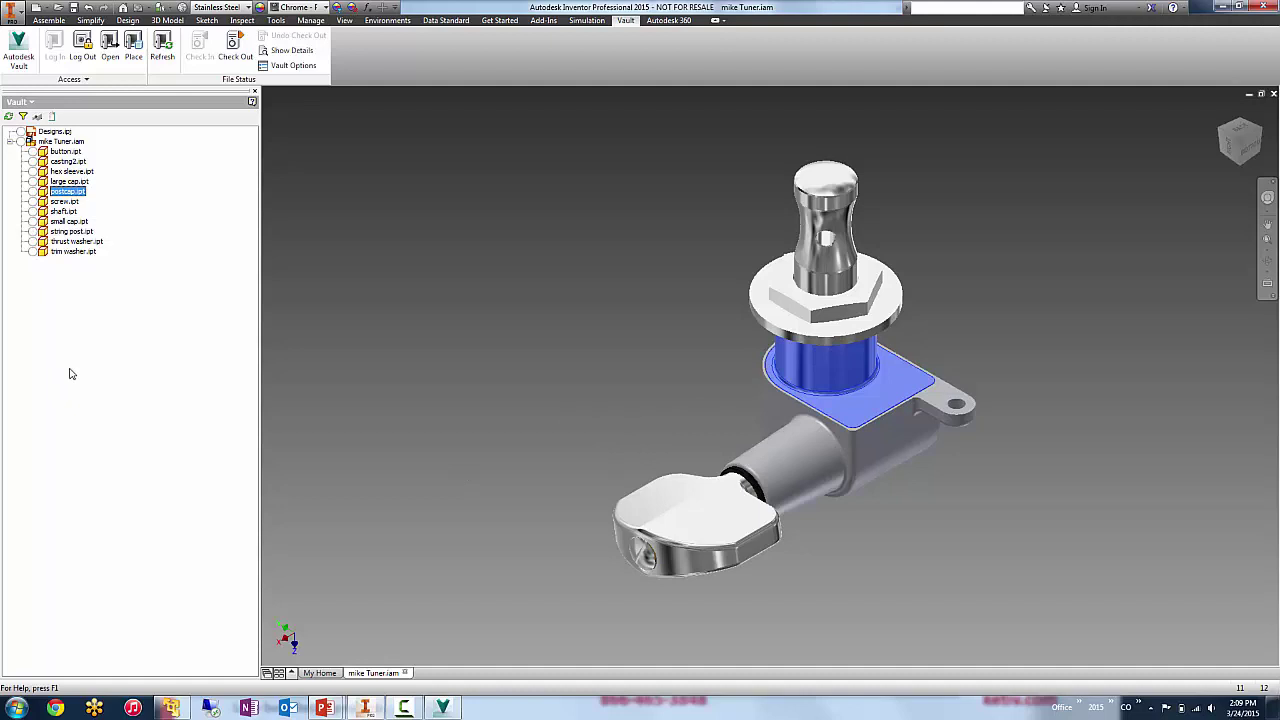
click(73, 252)
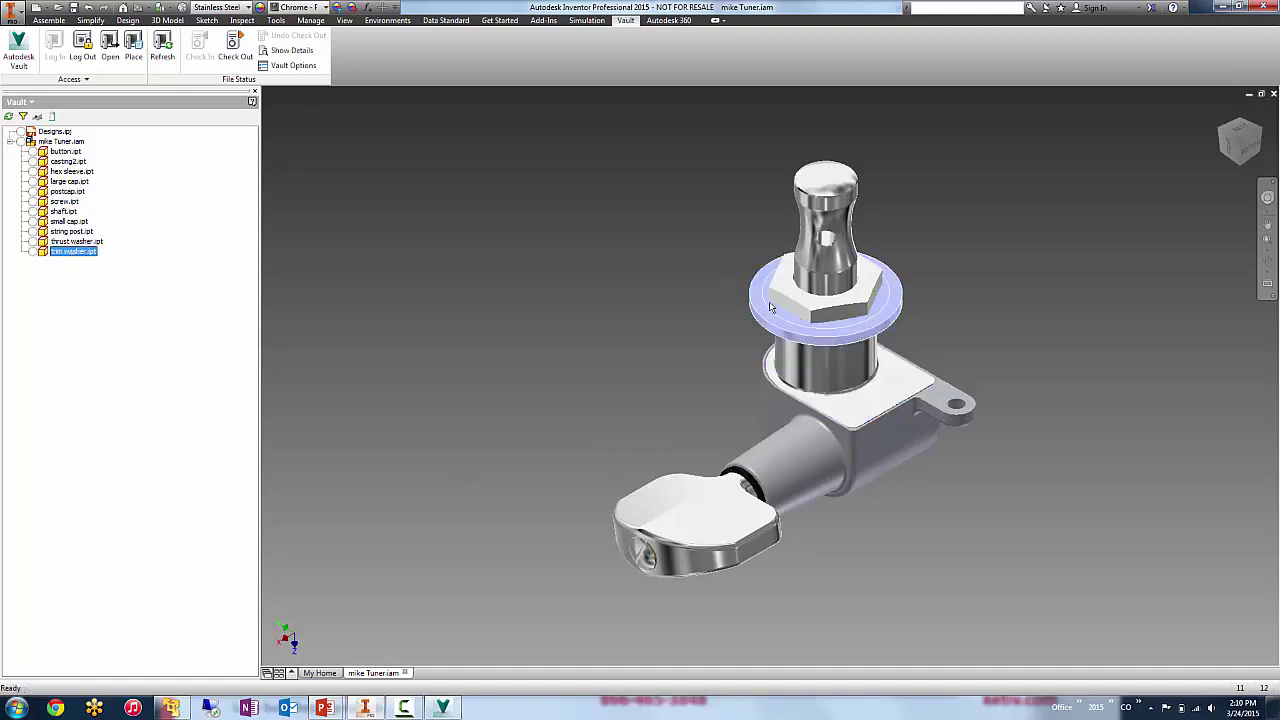
click(825, 217)
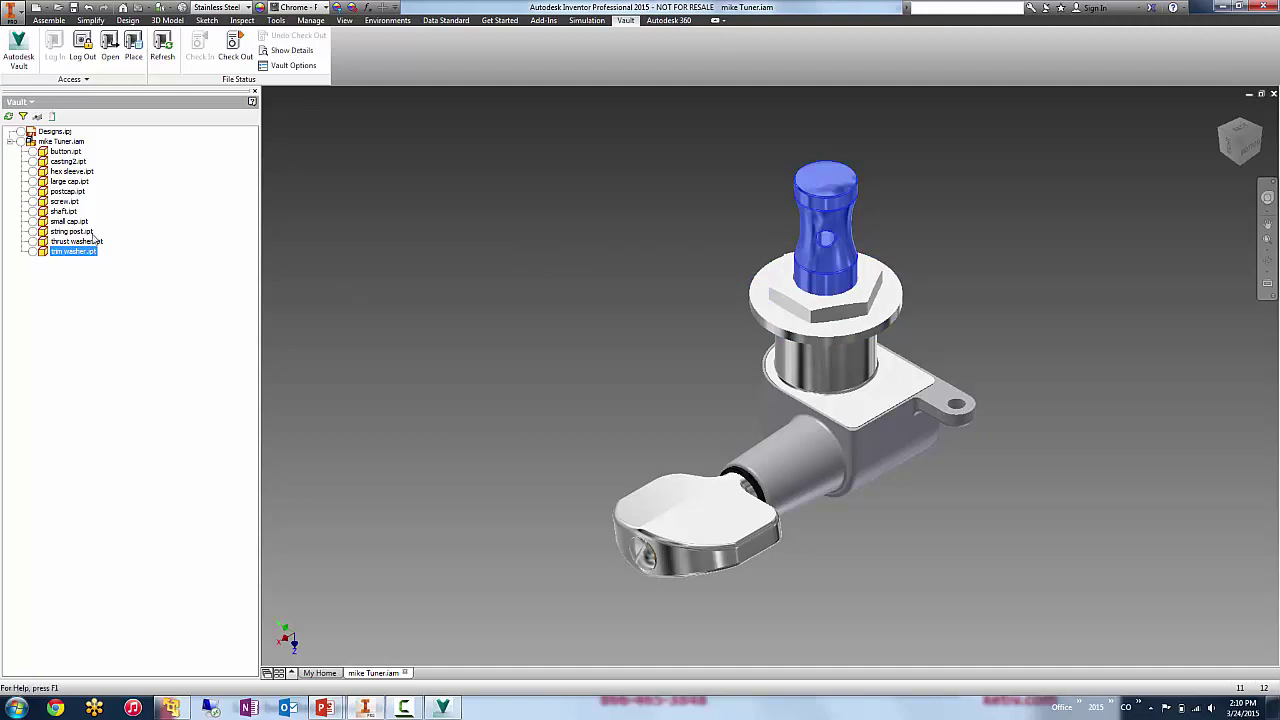
click(63, 204)
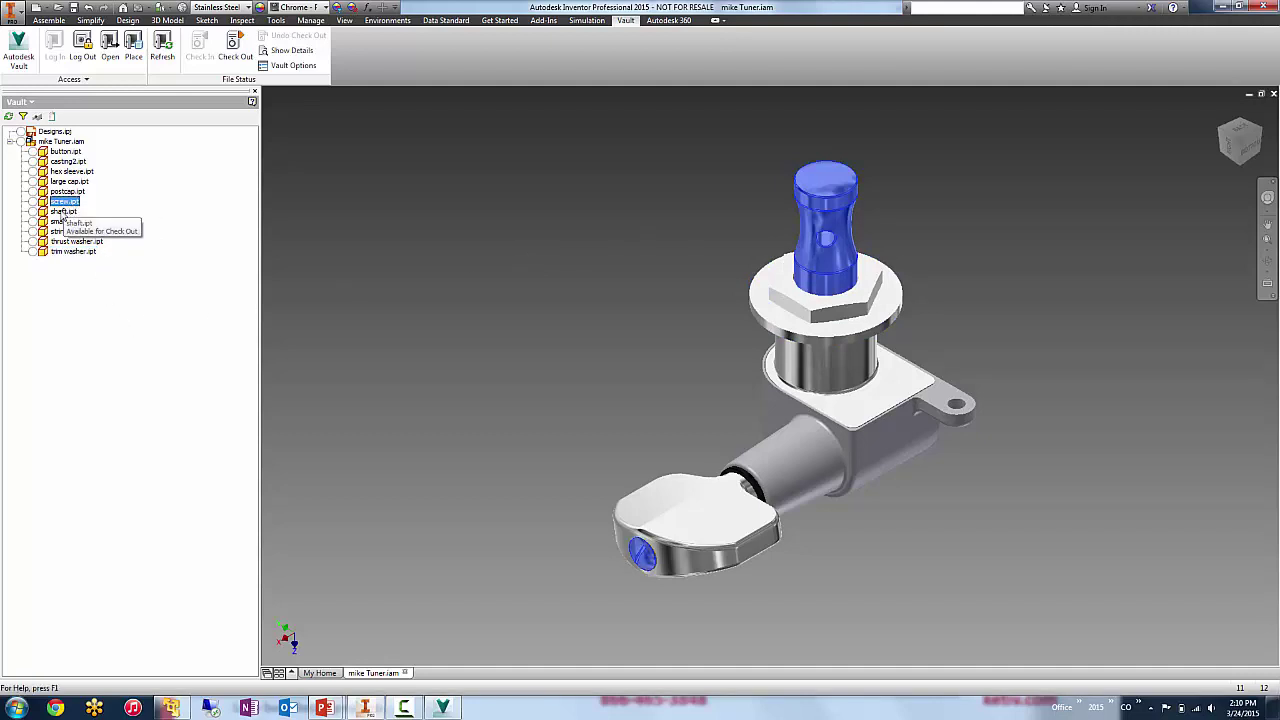
click(60, 212)
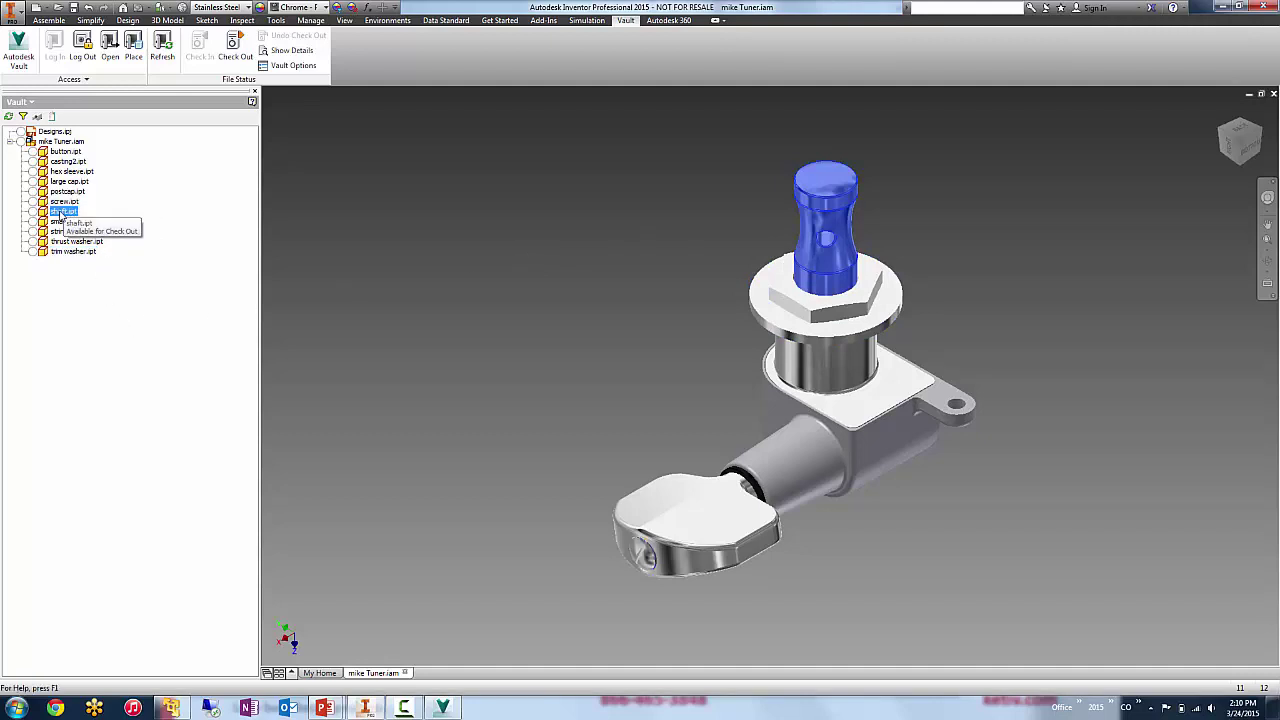
click(66, 151)
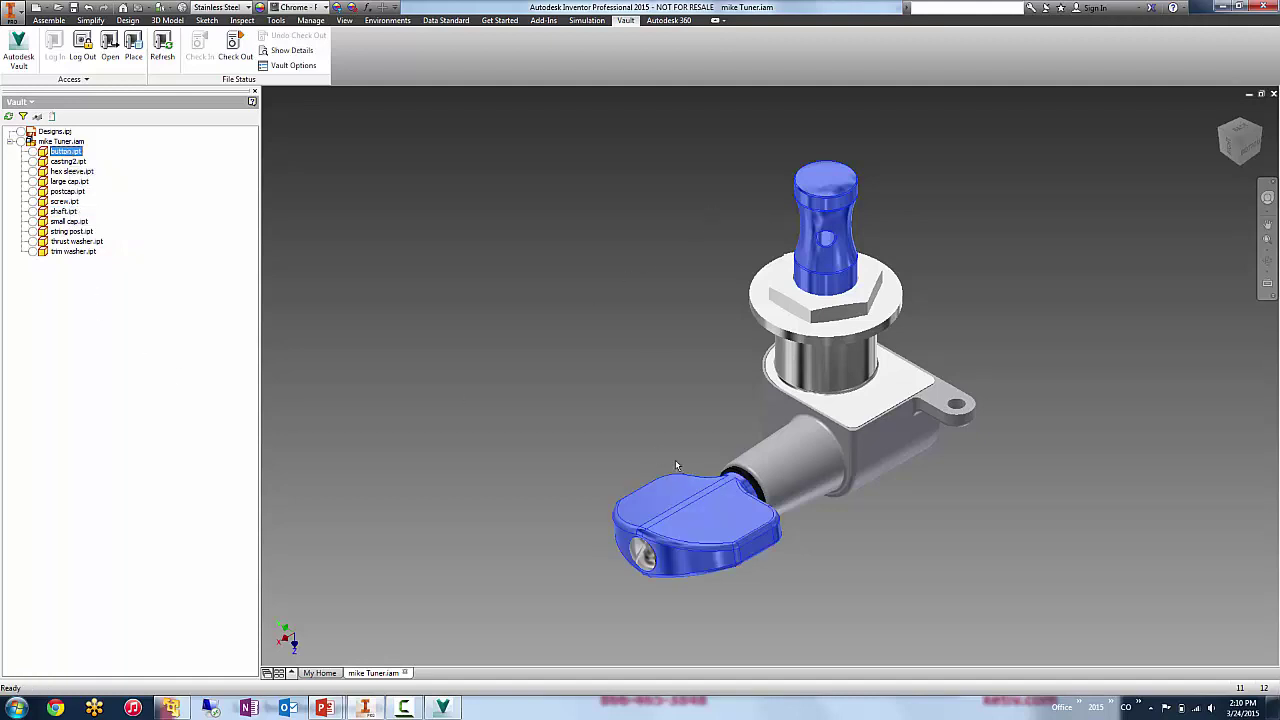
click(63, 141)
right_click(63, 141)
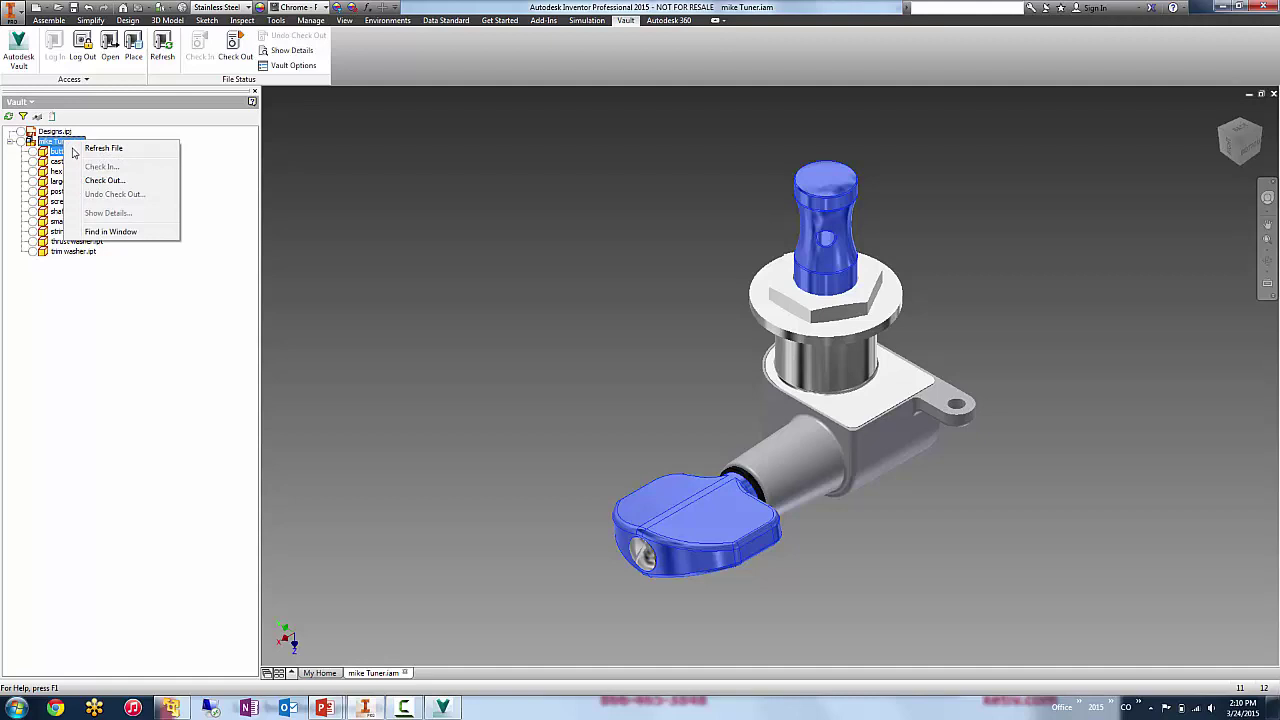
Check out mike Tuner.iam and button.ipt only, with Include children turned off.
click(95, 180)
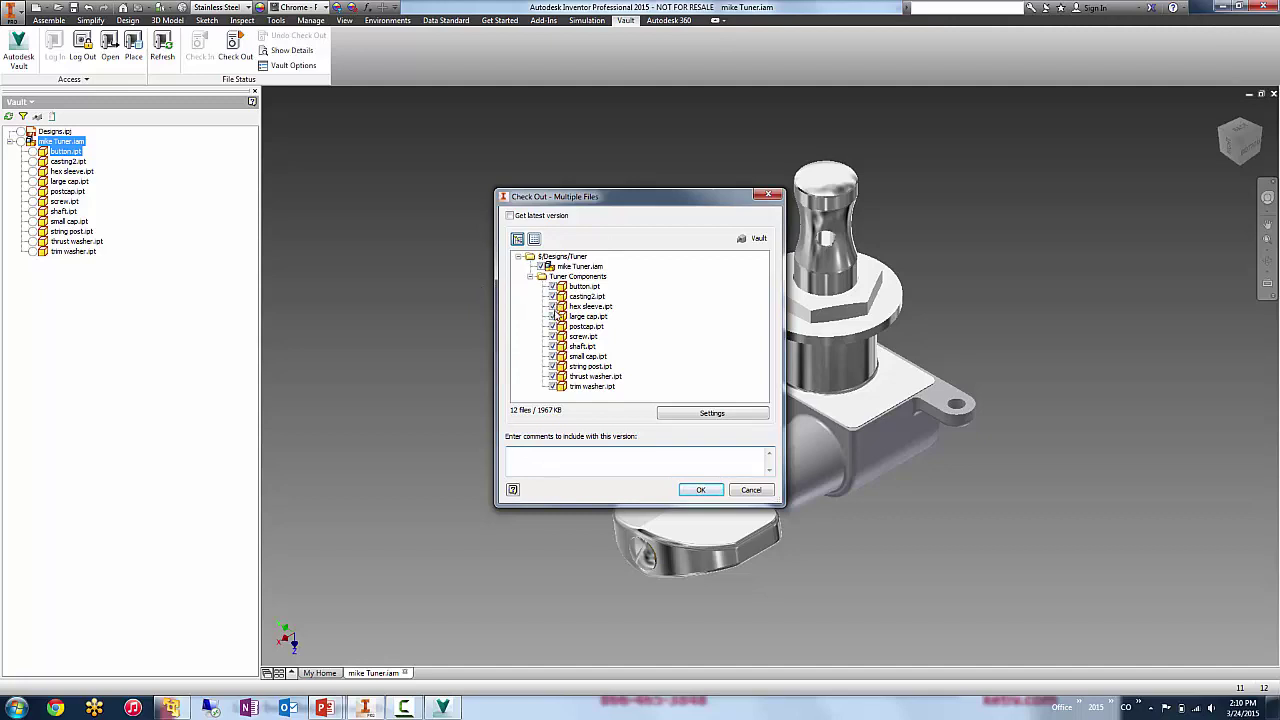
click(740, 417)
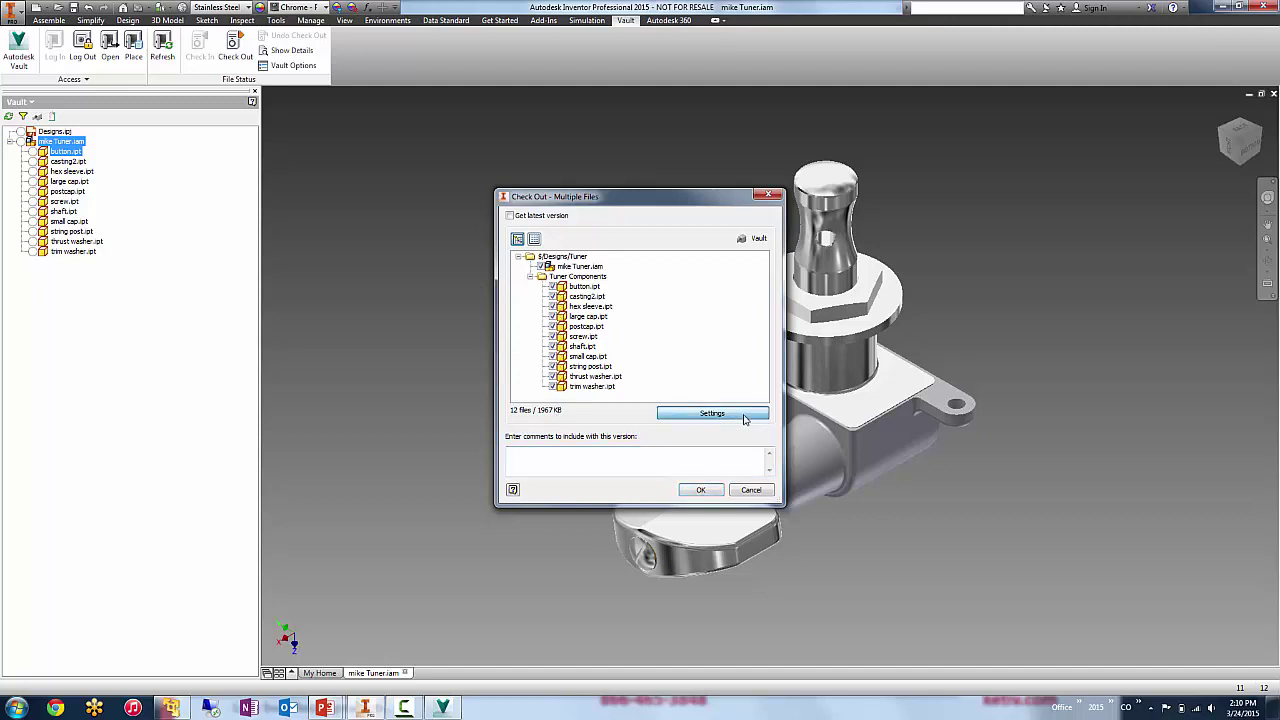
drag(646, 268, 769, 190)
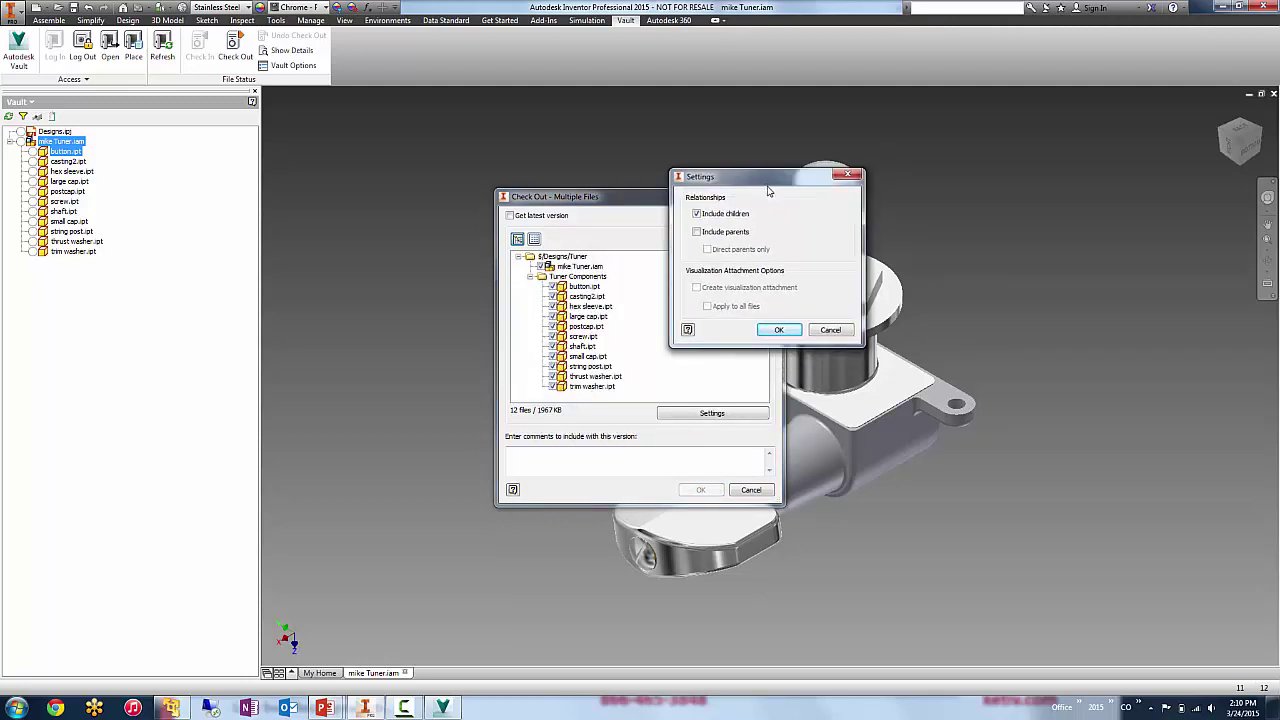
click(693, 215)
click(778, 330)
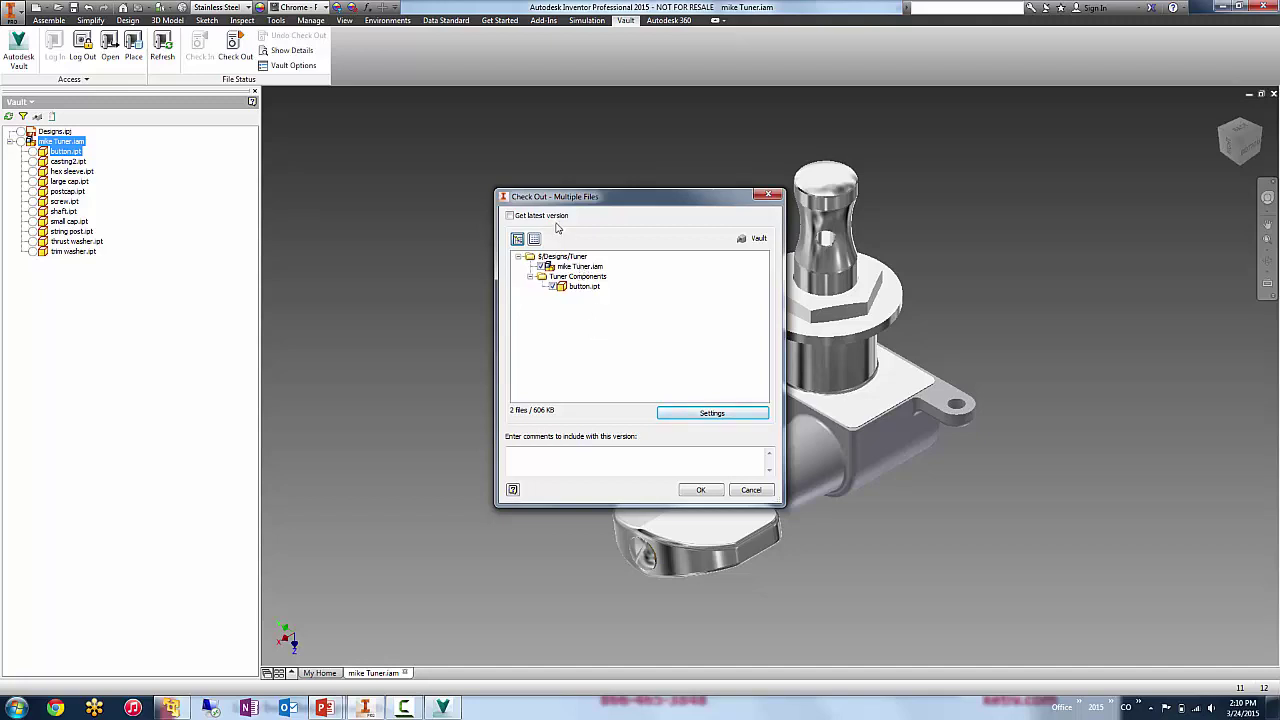
click(703, 489)
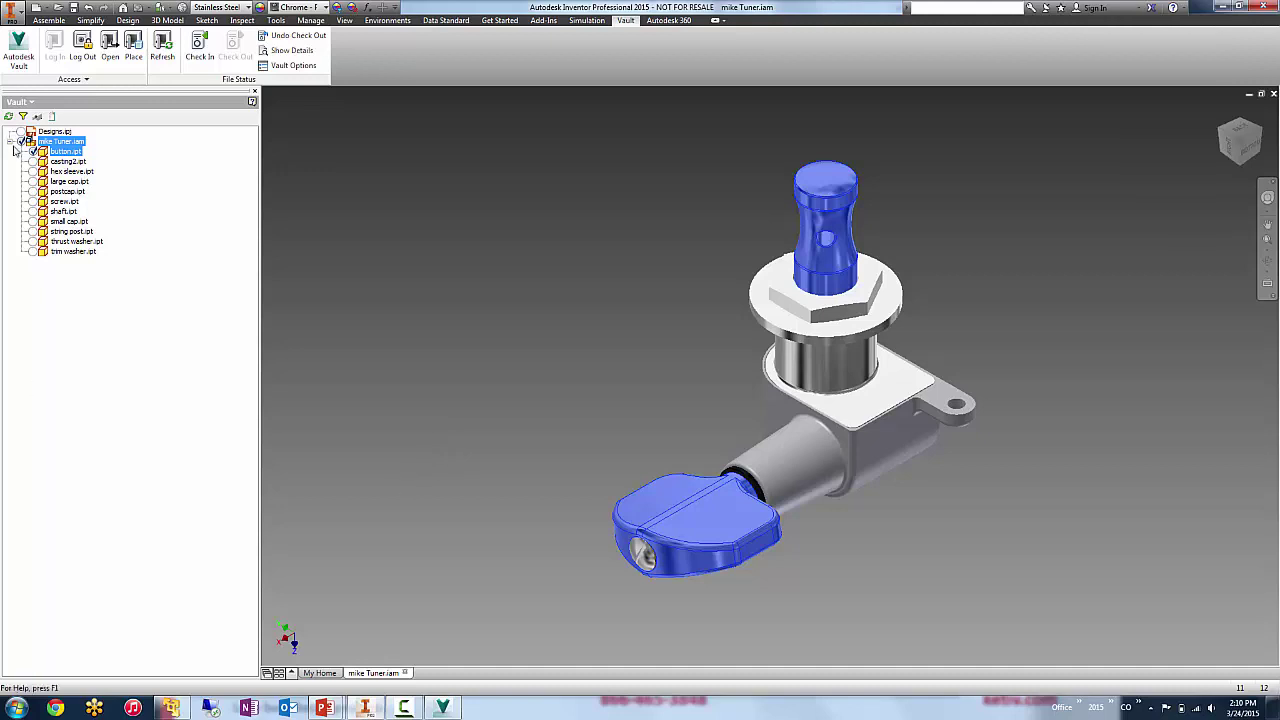
mouse_move(22, 147)
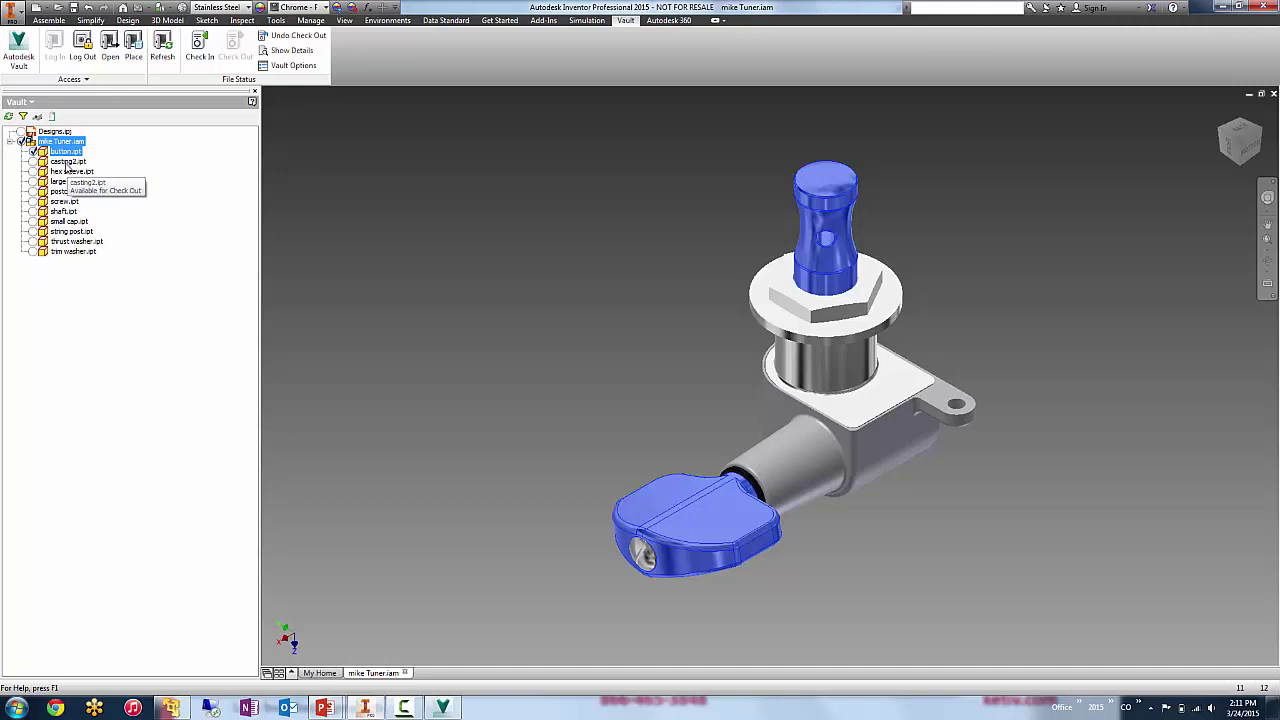
click(752, 422)
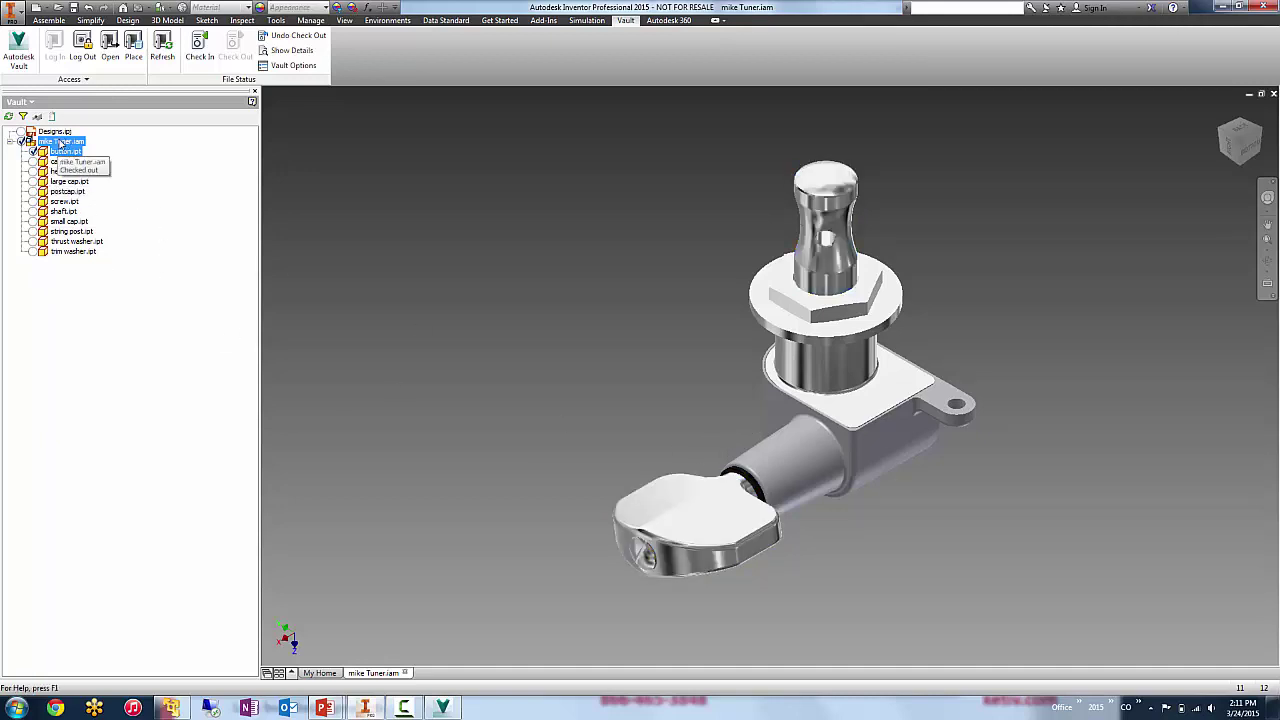
click(675, 500)
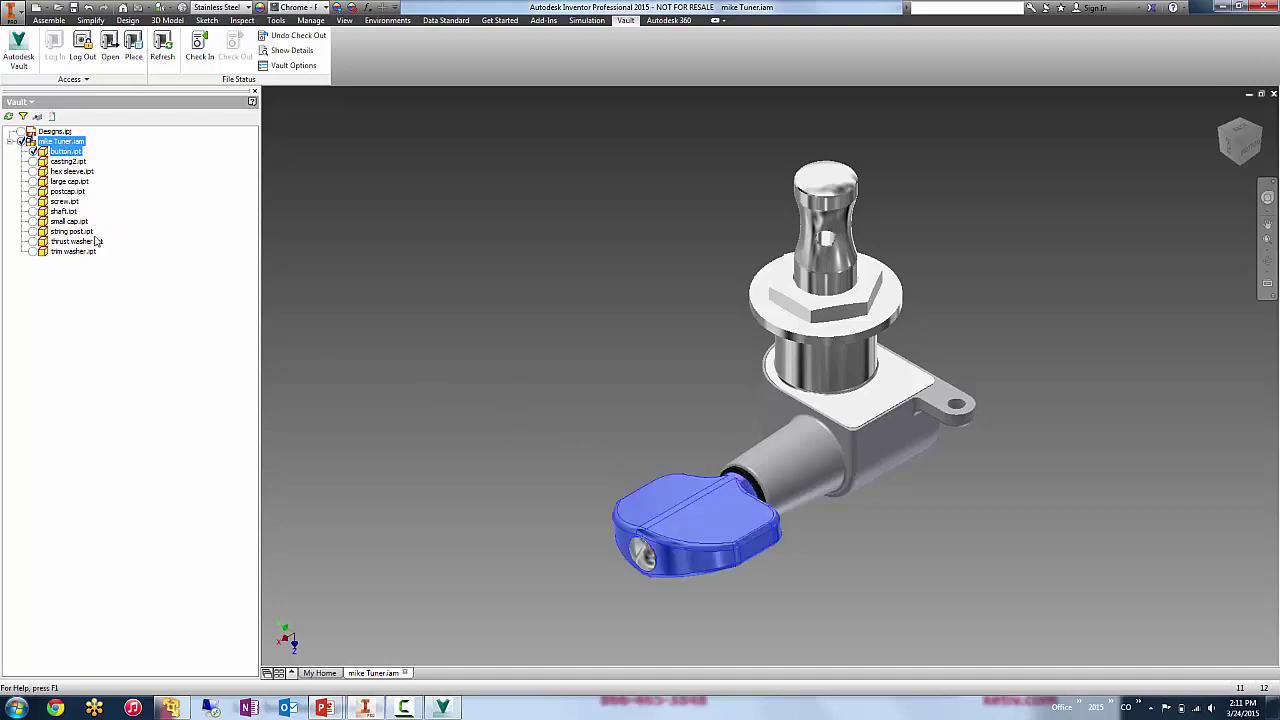
Edit the button part in place and set its iProperties material to Rubber, Silicone.
right_click(657, 508)
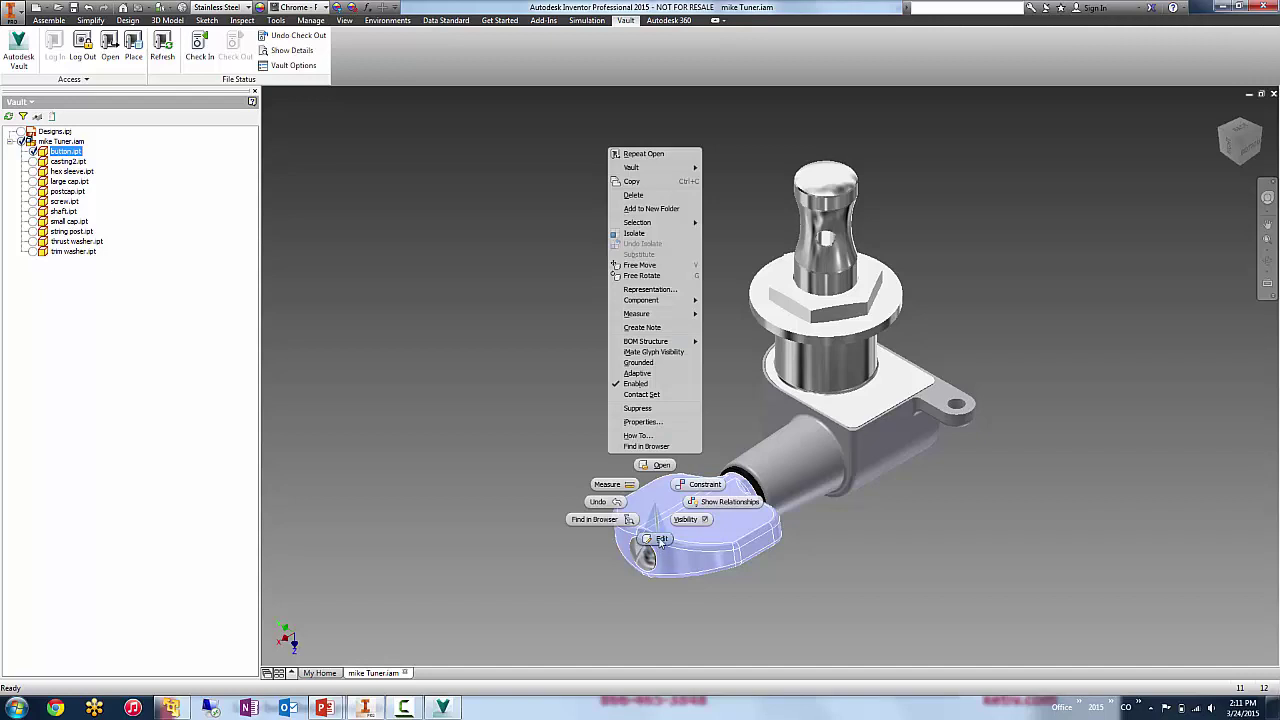
click(660, 539)
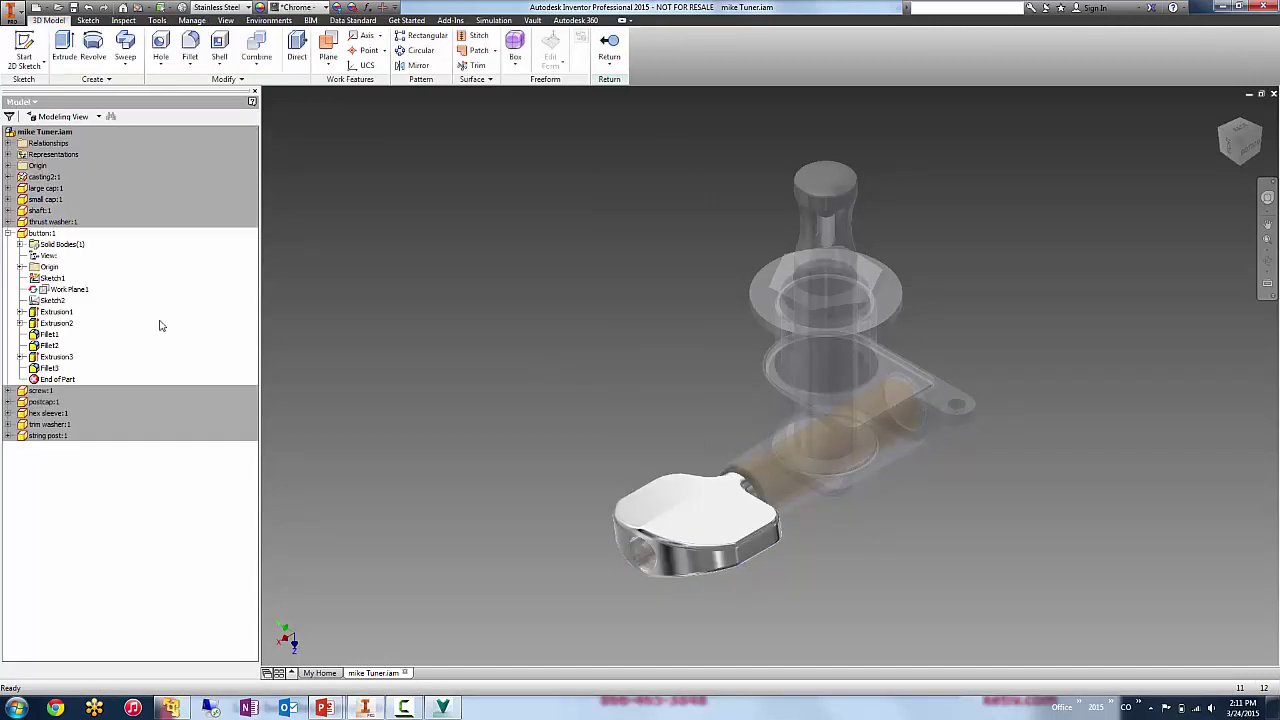
click(44, 234)
right_click(49, 238)
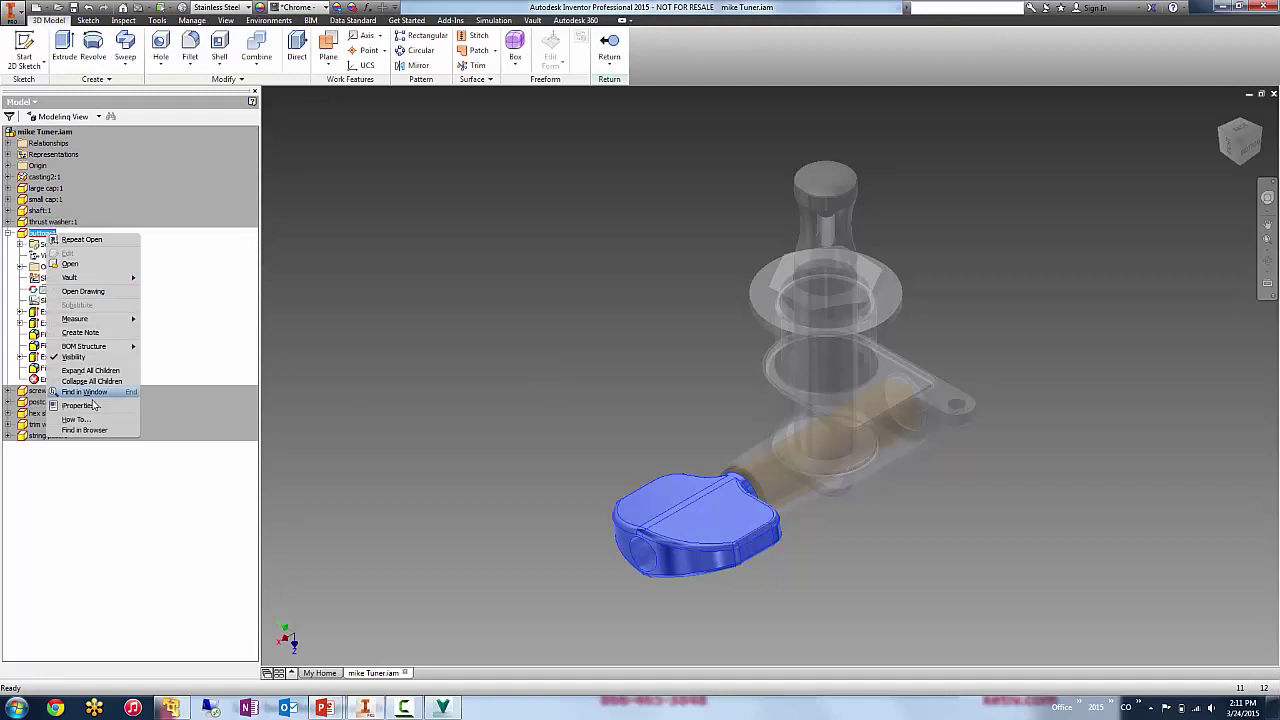
click(80, 406)
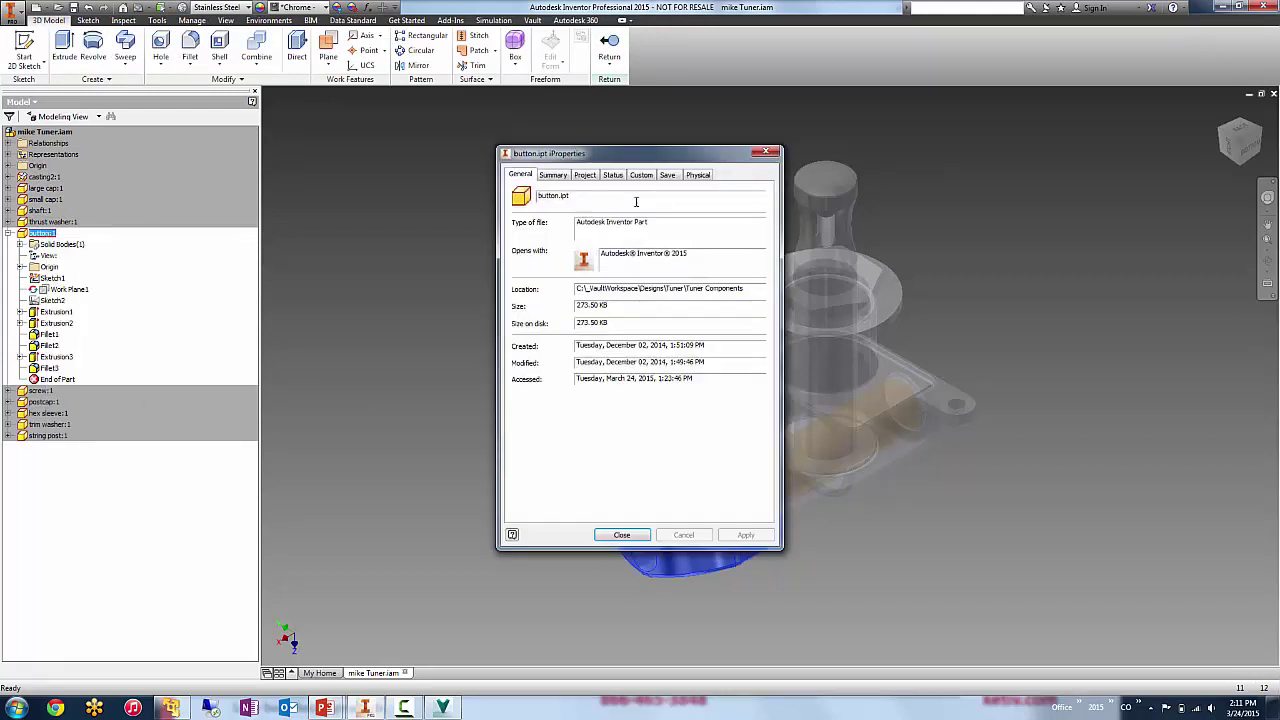
click(692, 175)
click(624, 238)
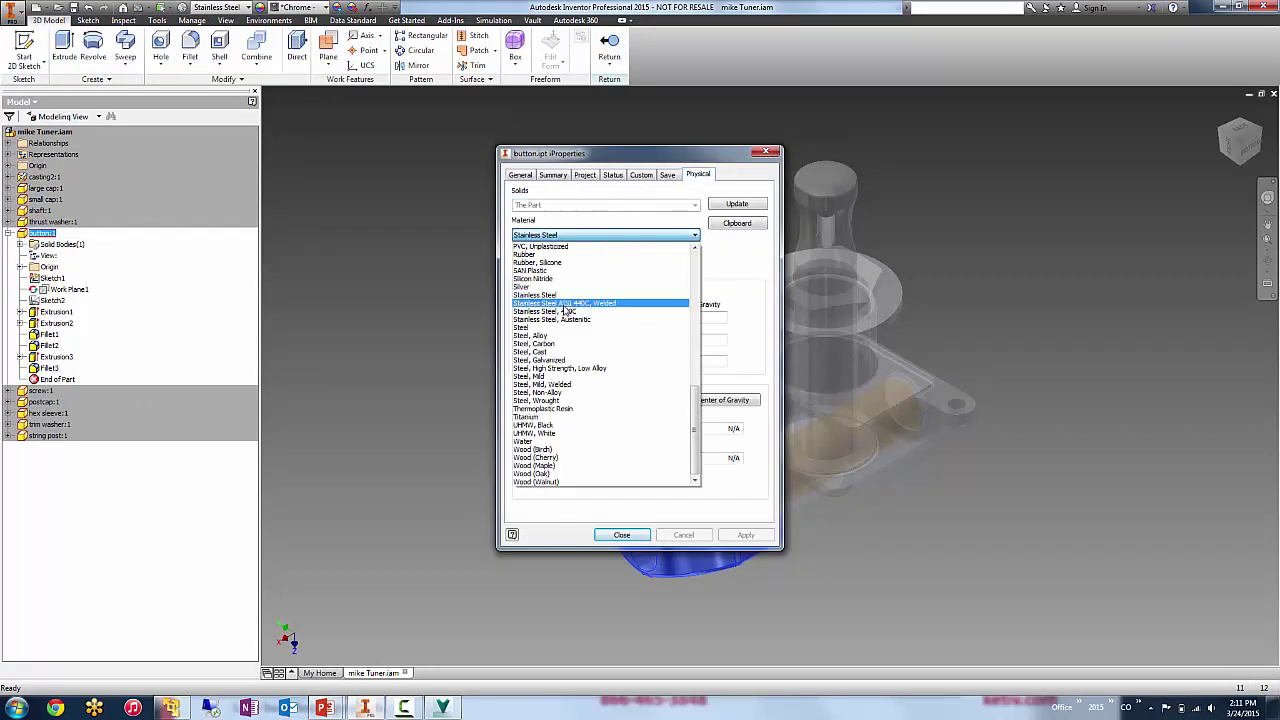
click(577, 273)
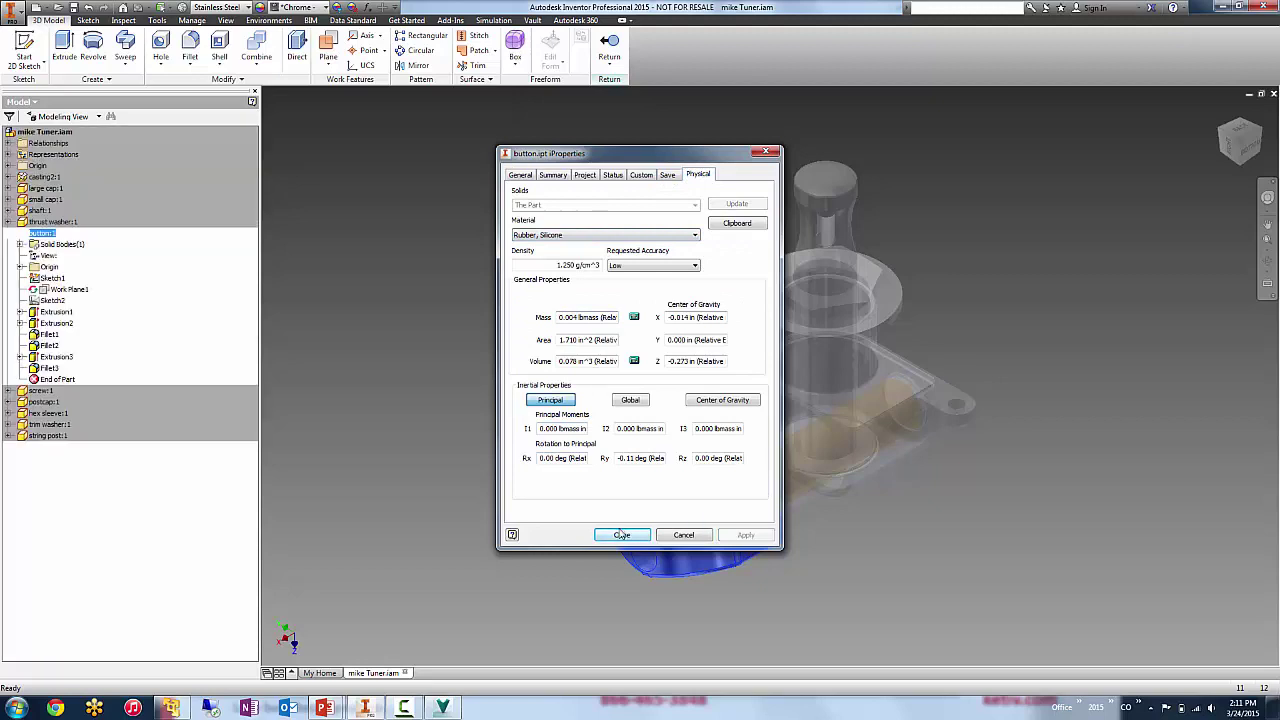
click(621, 535)
click(495, 362)
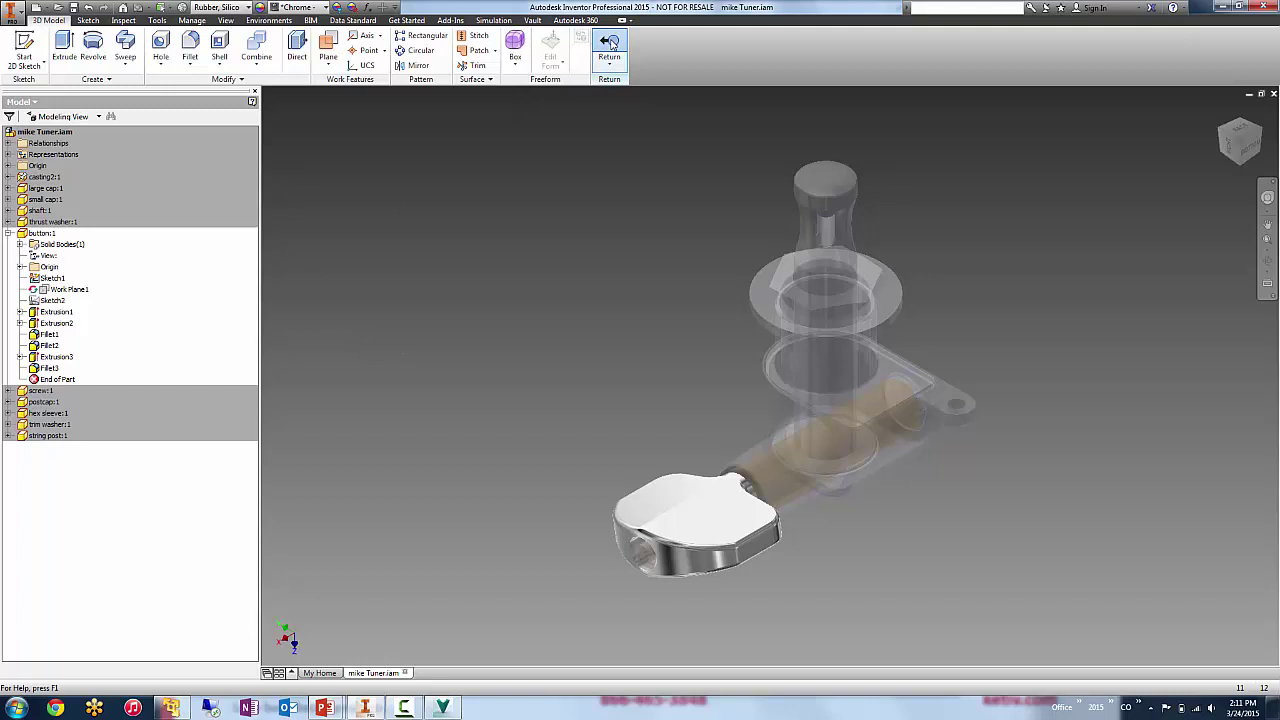
Return to the assembly and save mike Tuner.iam with the modified button.ipt.
click(611, 42)
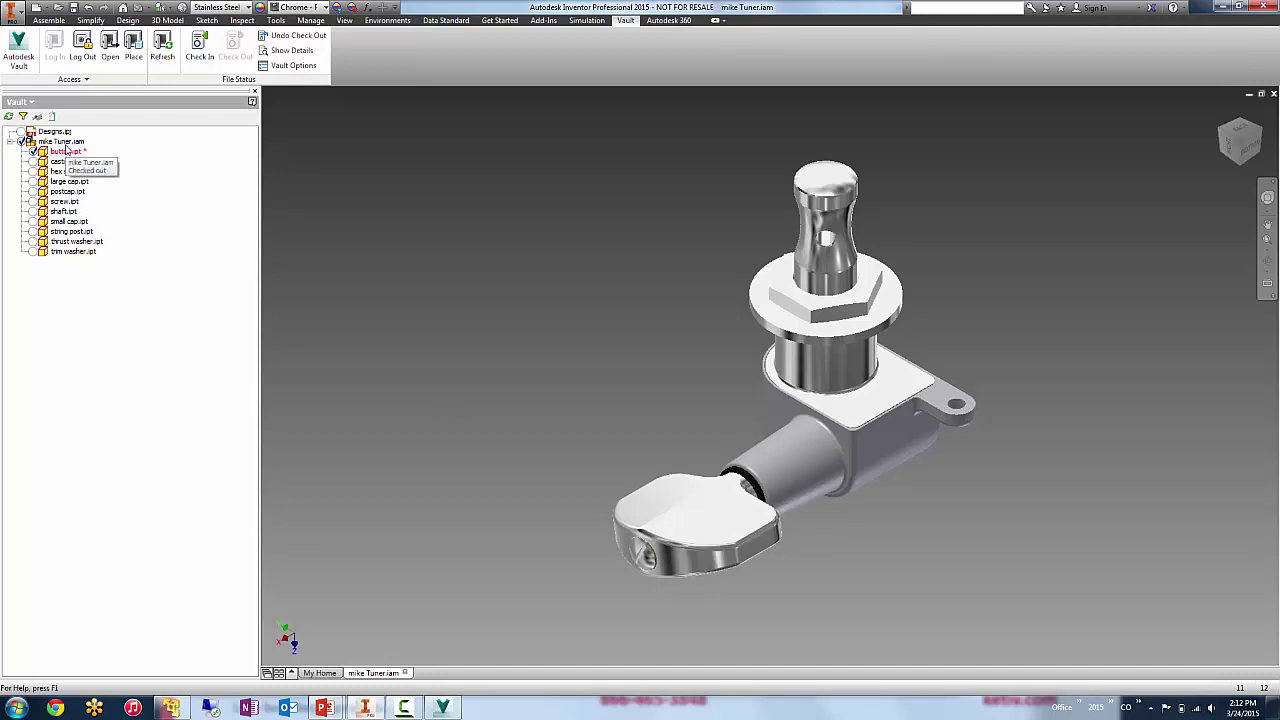
click(73, 8)
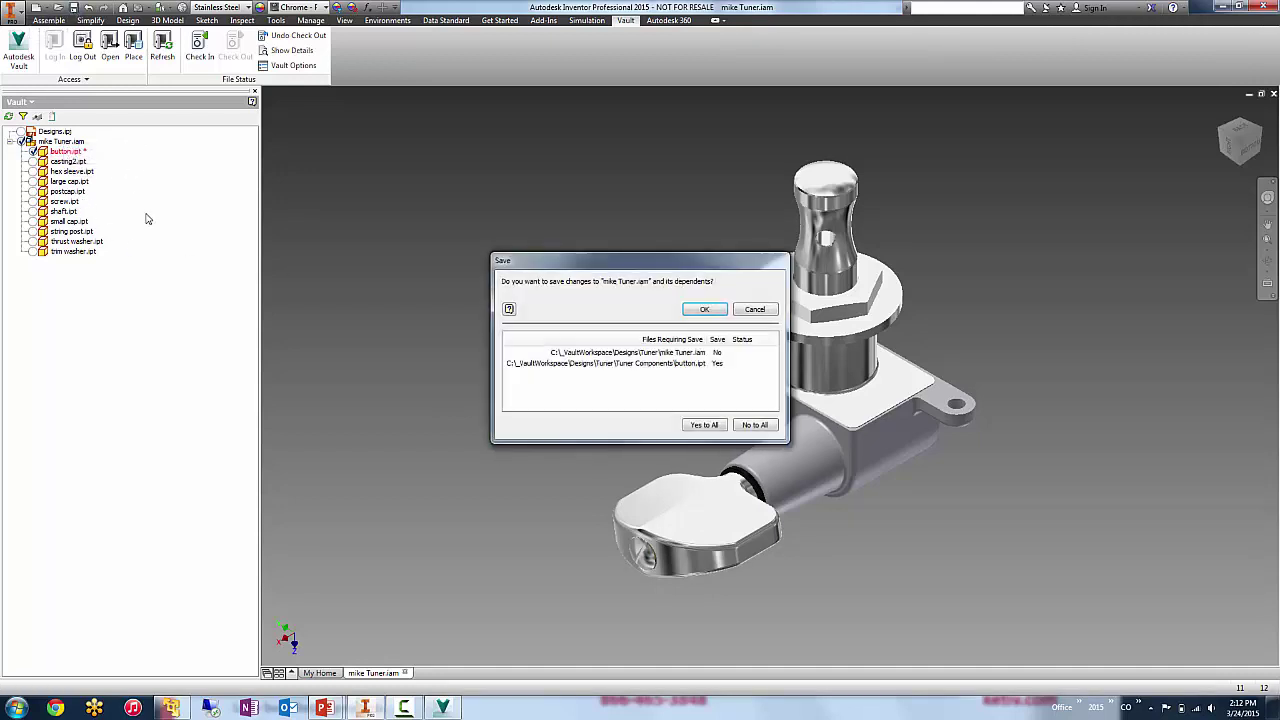
click(717, 353)
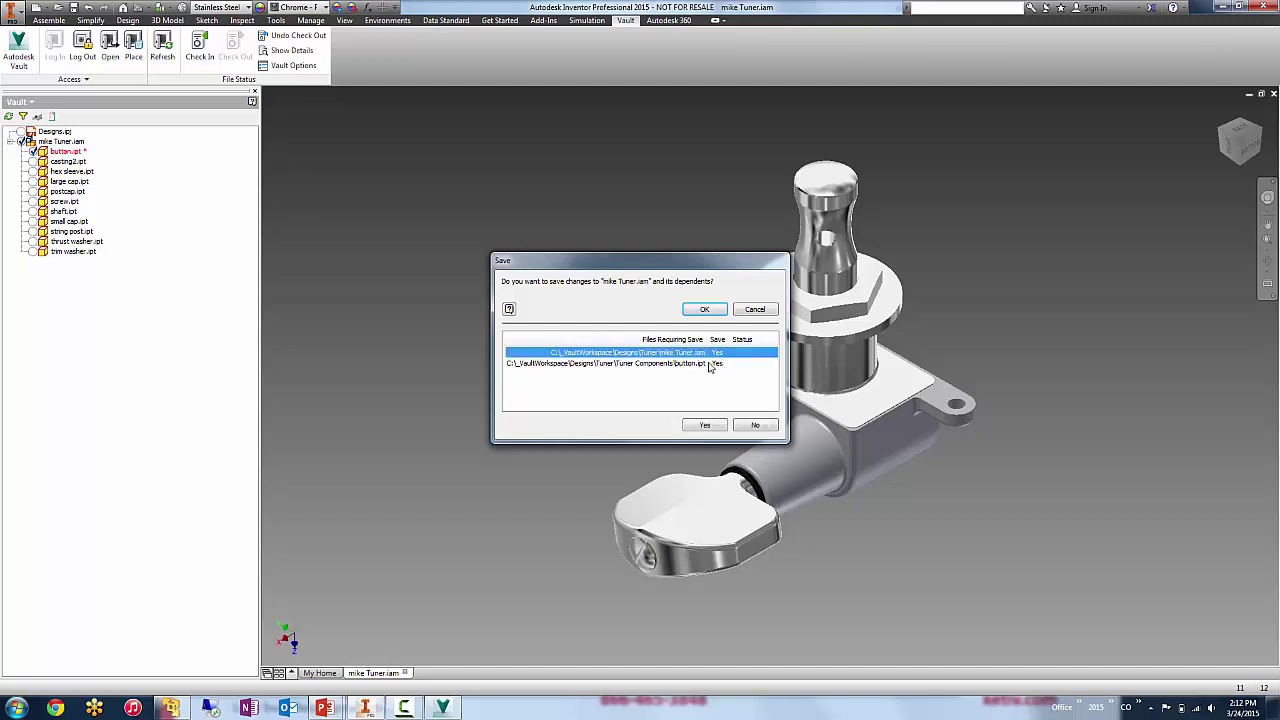
click(705, 310)
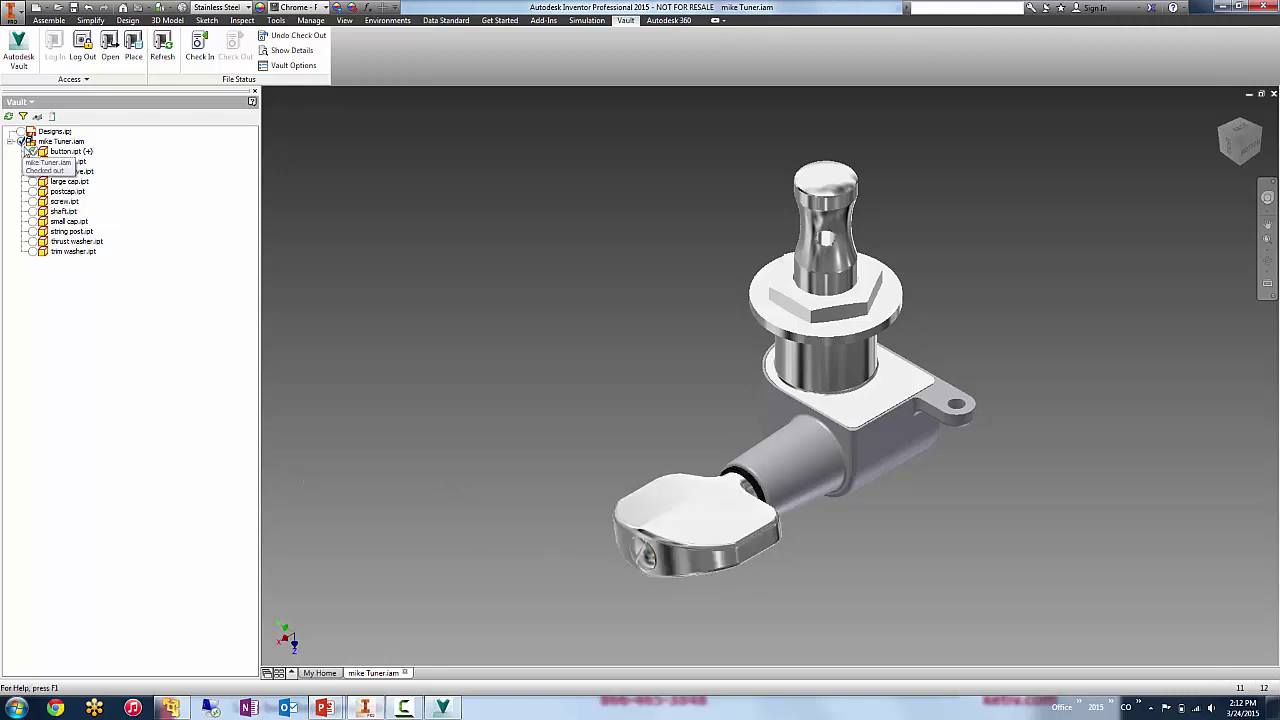
Bring up the vault context menu for mike Tuner.iam in the Vault browser.
mouse_move(36, 158)
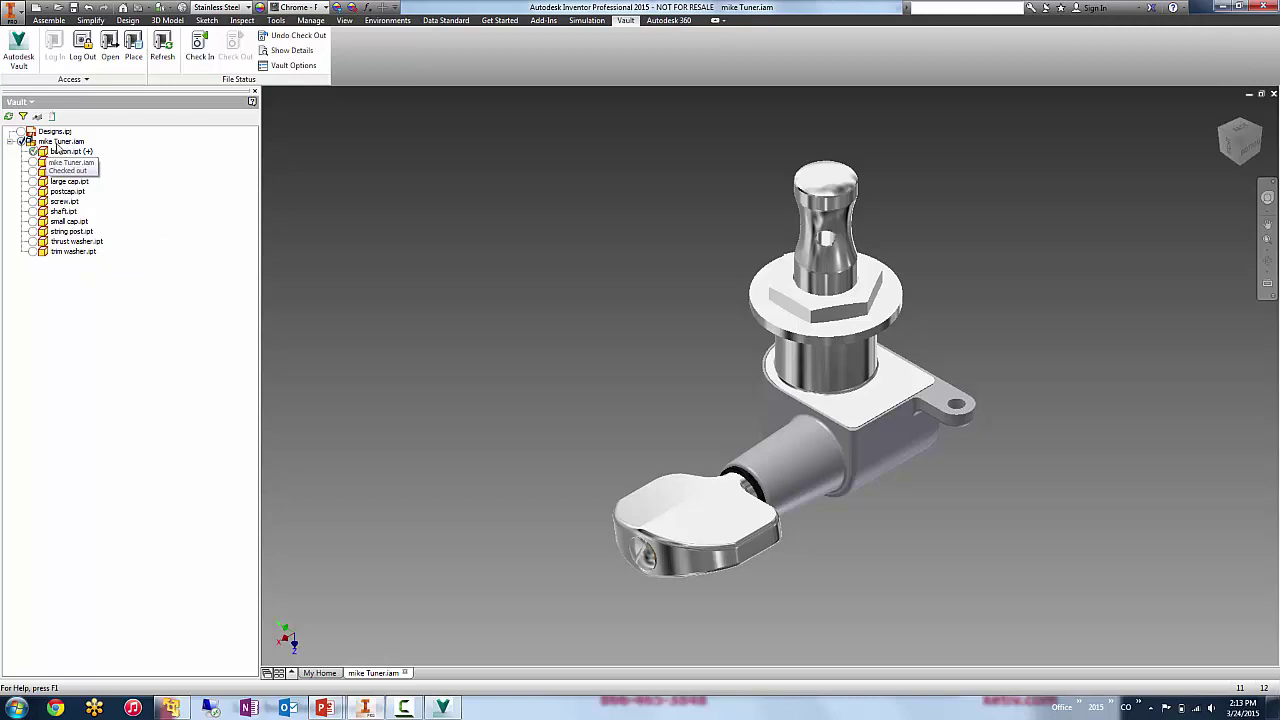
right_click(60, 145)
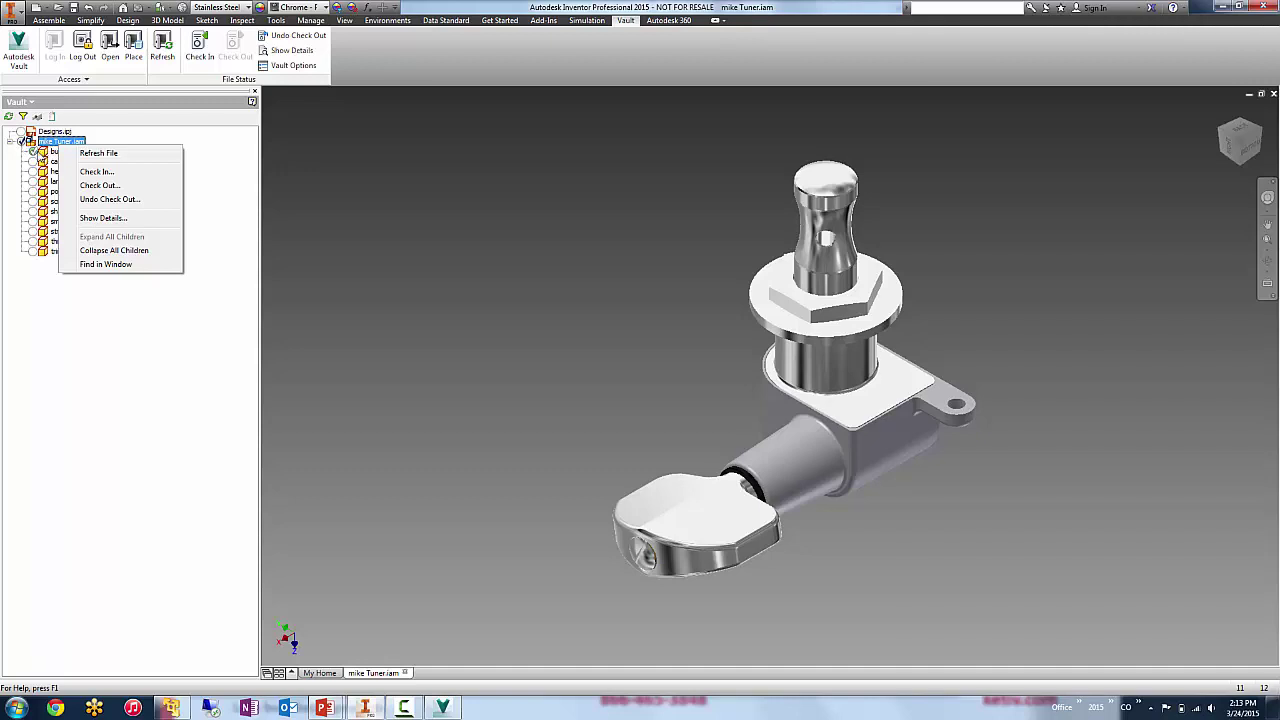
Check in mike Tuner.iam and button.ipt with a changed-material comment, applying visualization attachments to all files.
click(96, 175)
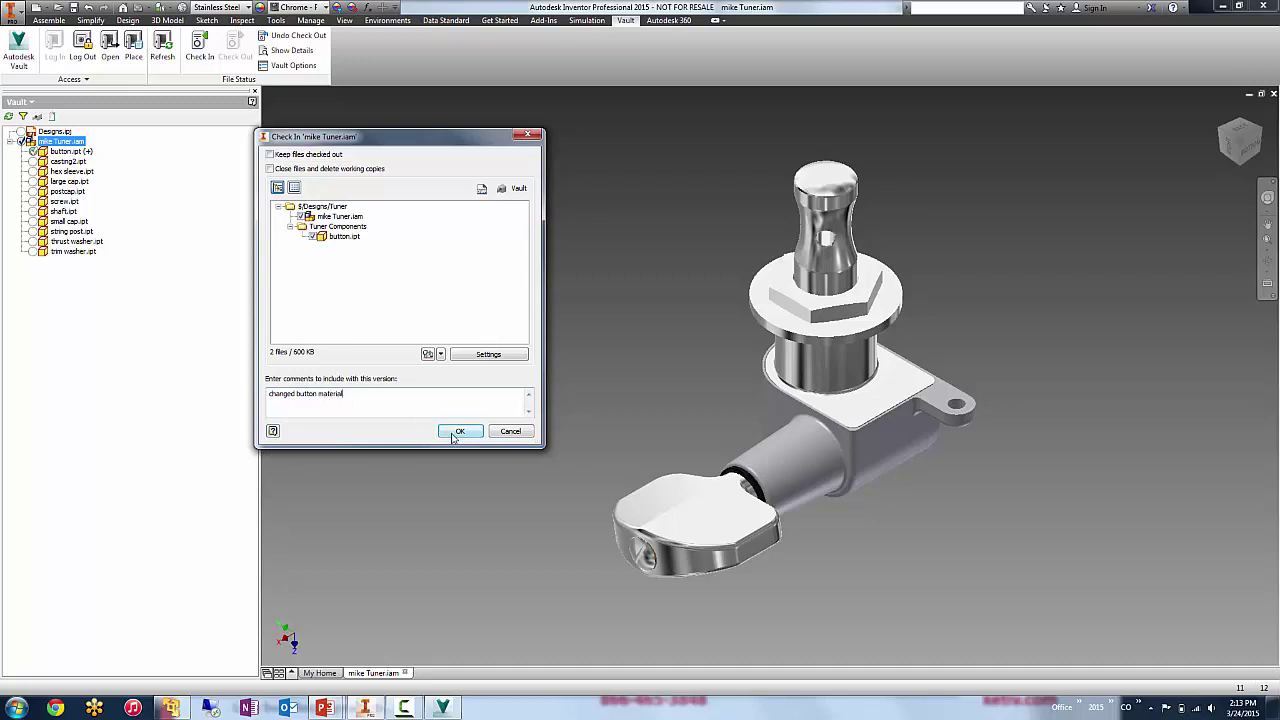
click(485, 361)
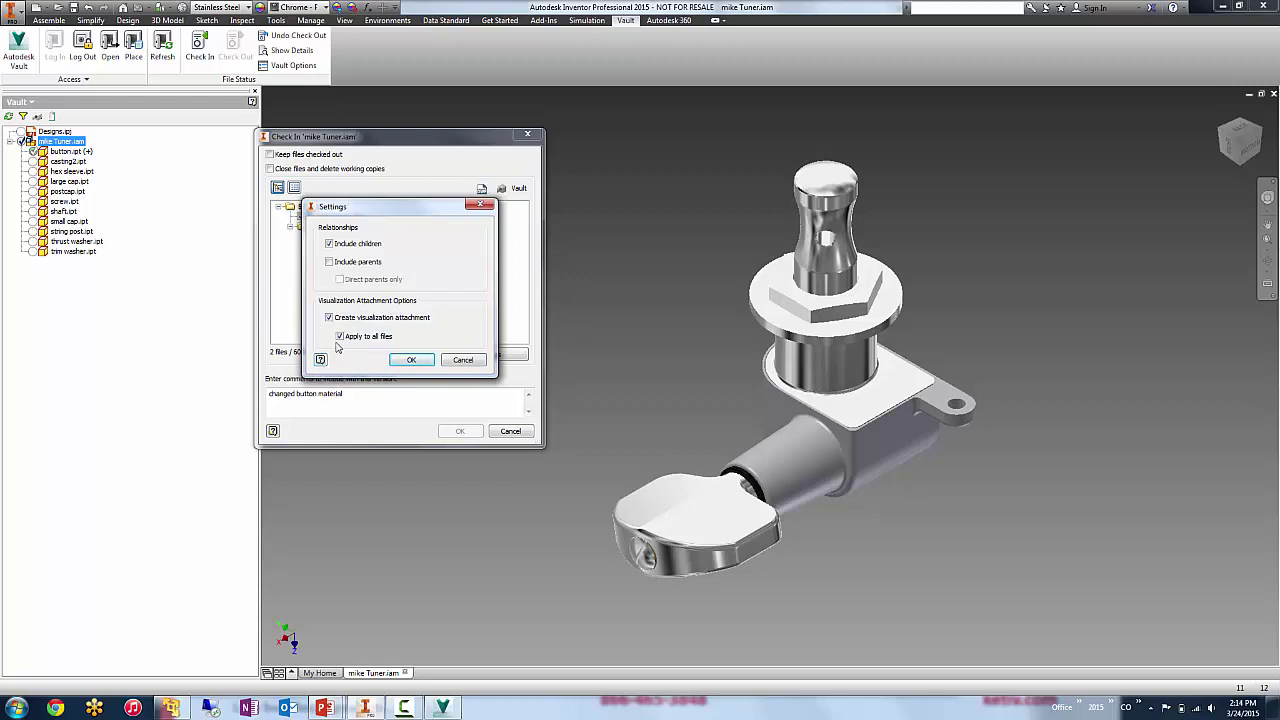
click(410, 360)
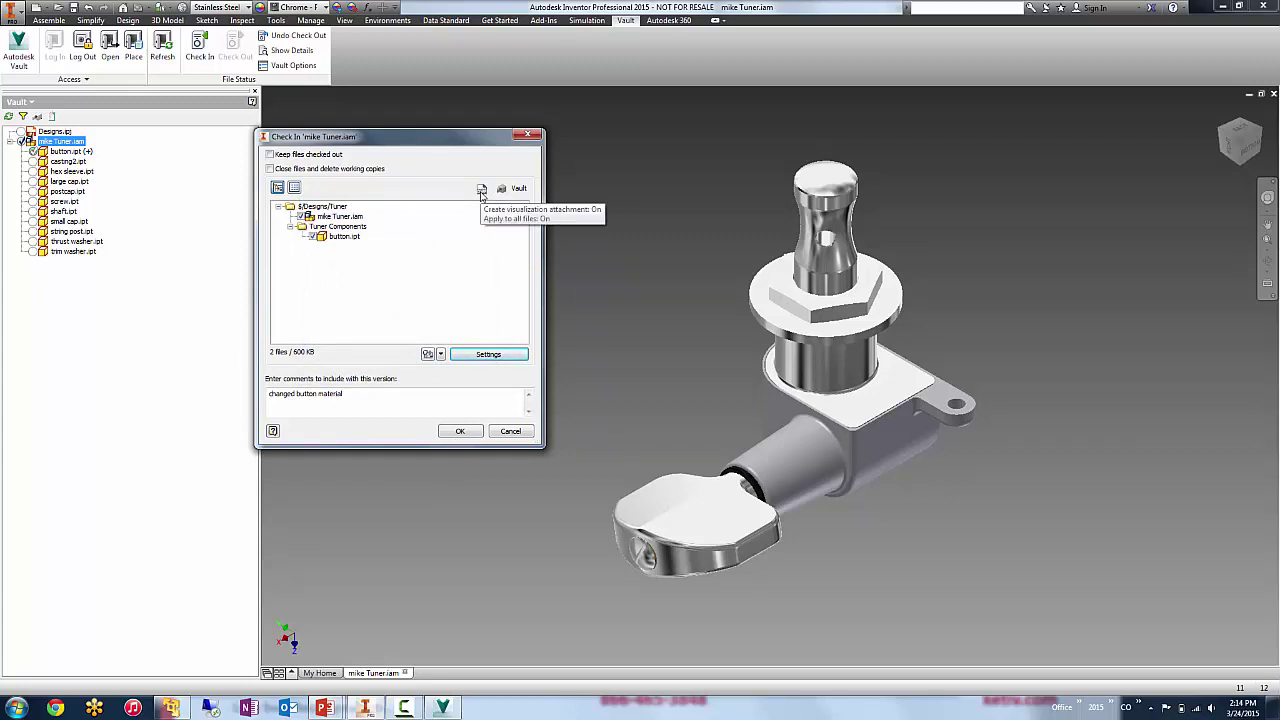
click(488, 354)
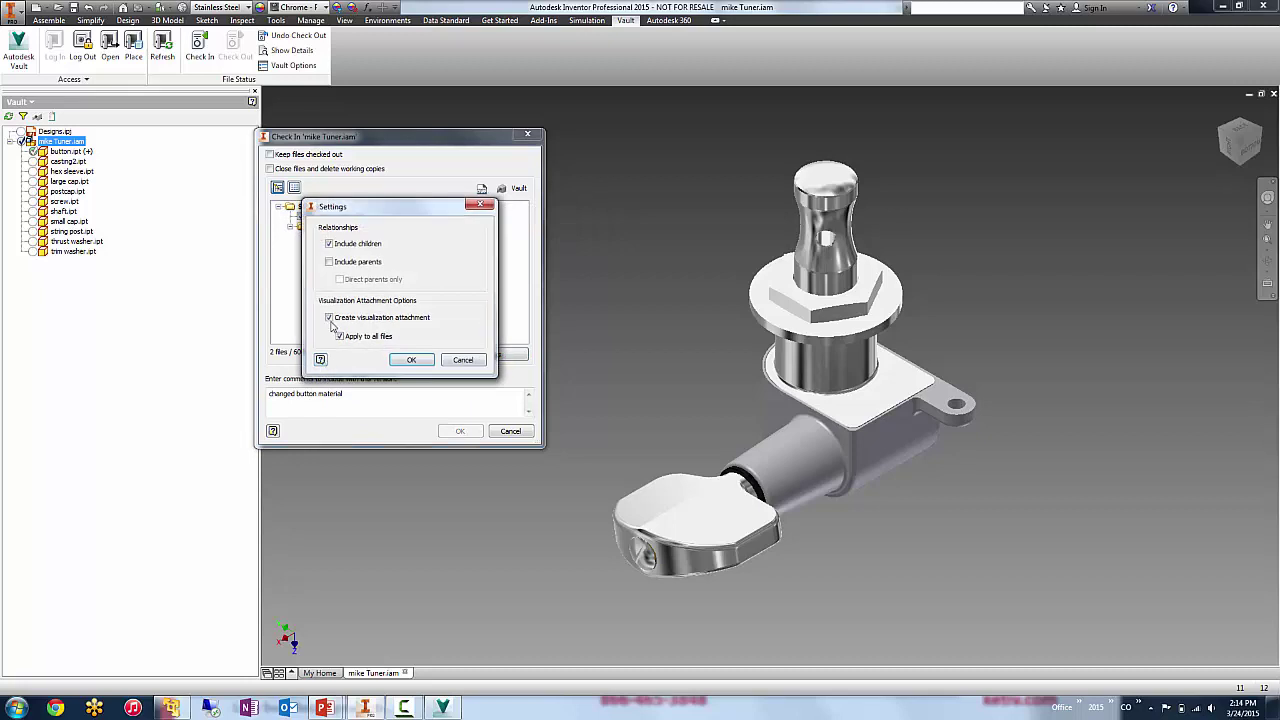
click(411, 361)
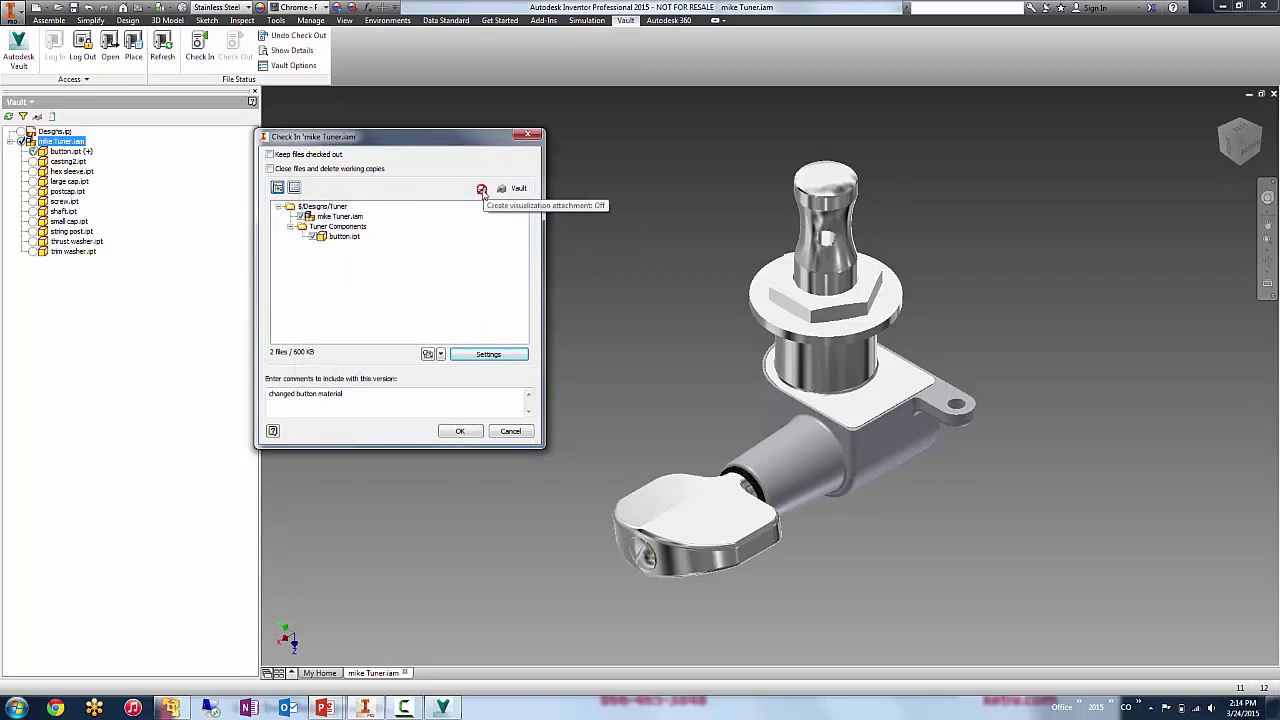
click(488, 354)
click(339, 337)
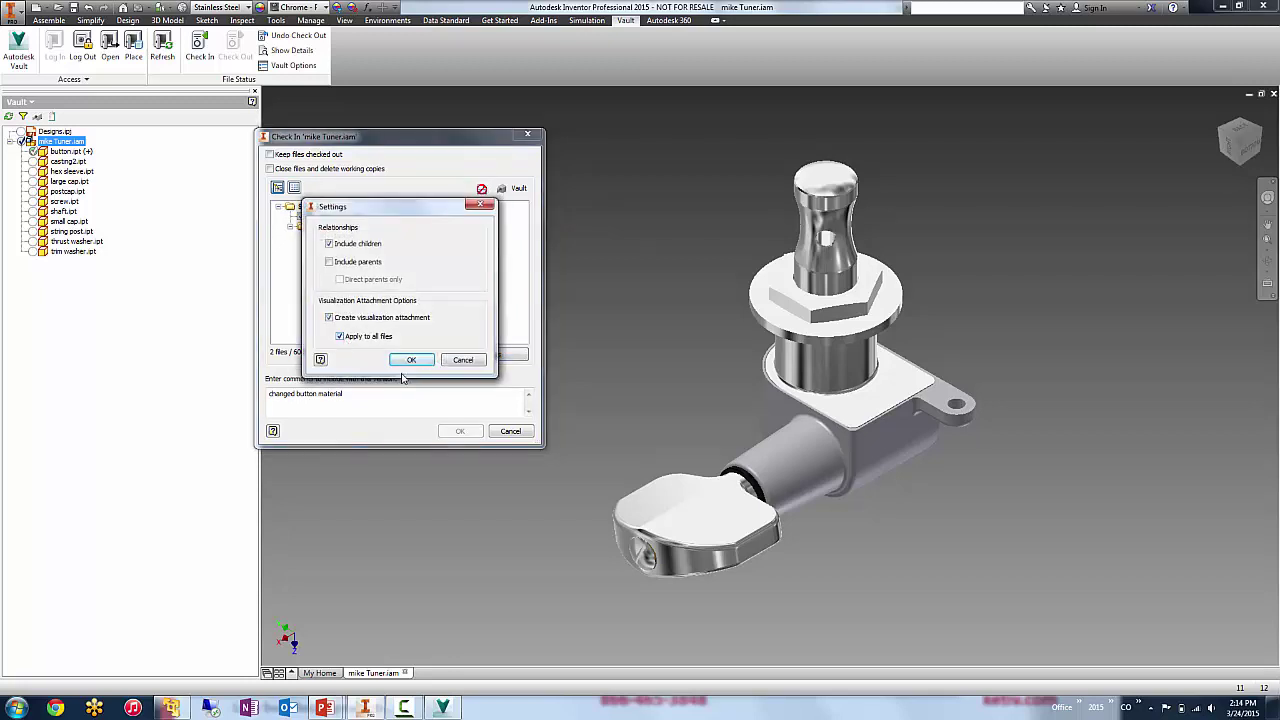
click(411, 360)
click(460, 431)
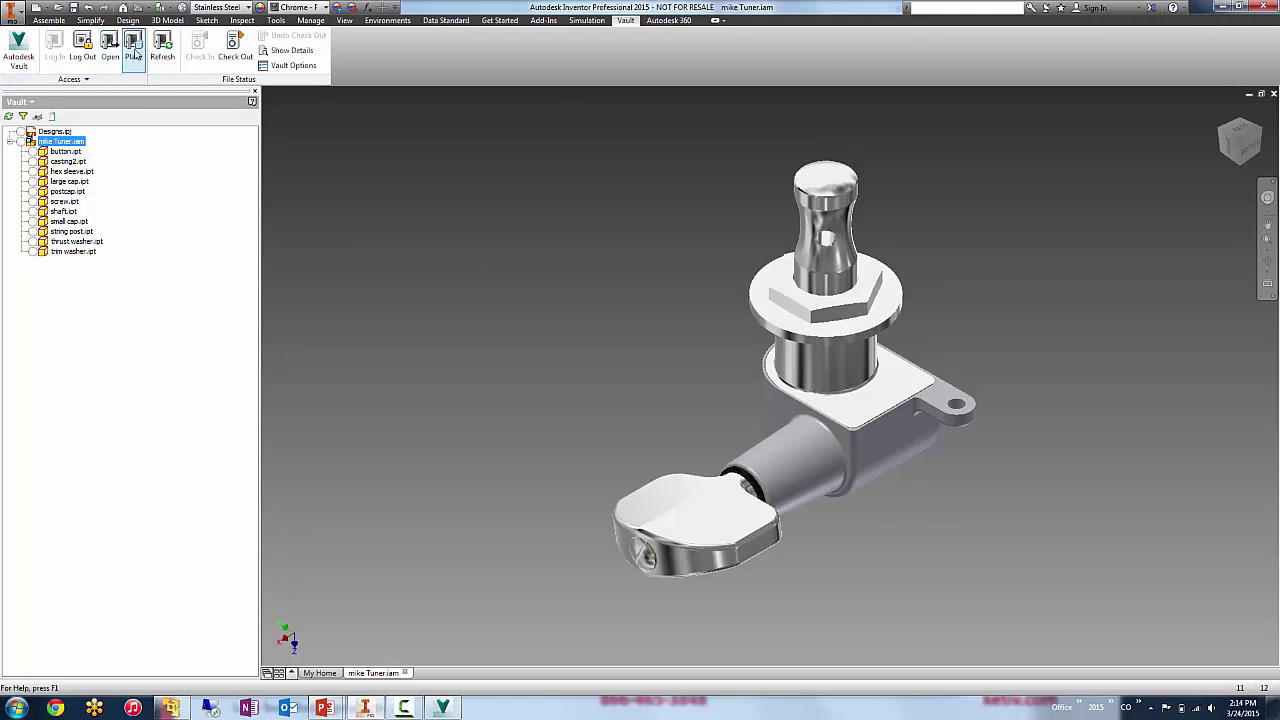
Place a copy of Catch Body.ipt from the vault's Designs > Padlock folder into the assembly.
click(110, 55)
double_click(615, 315)
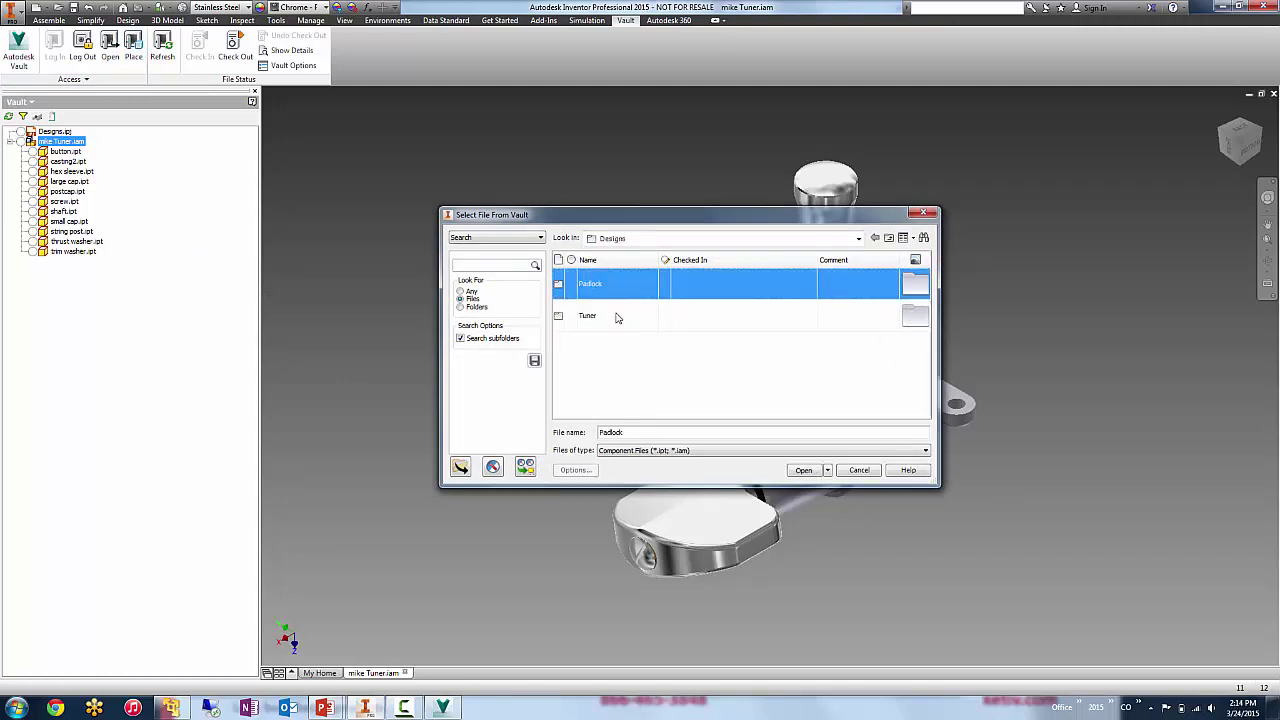
double_click(615, 315)
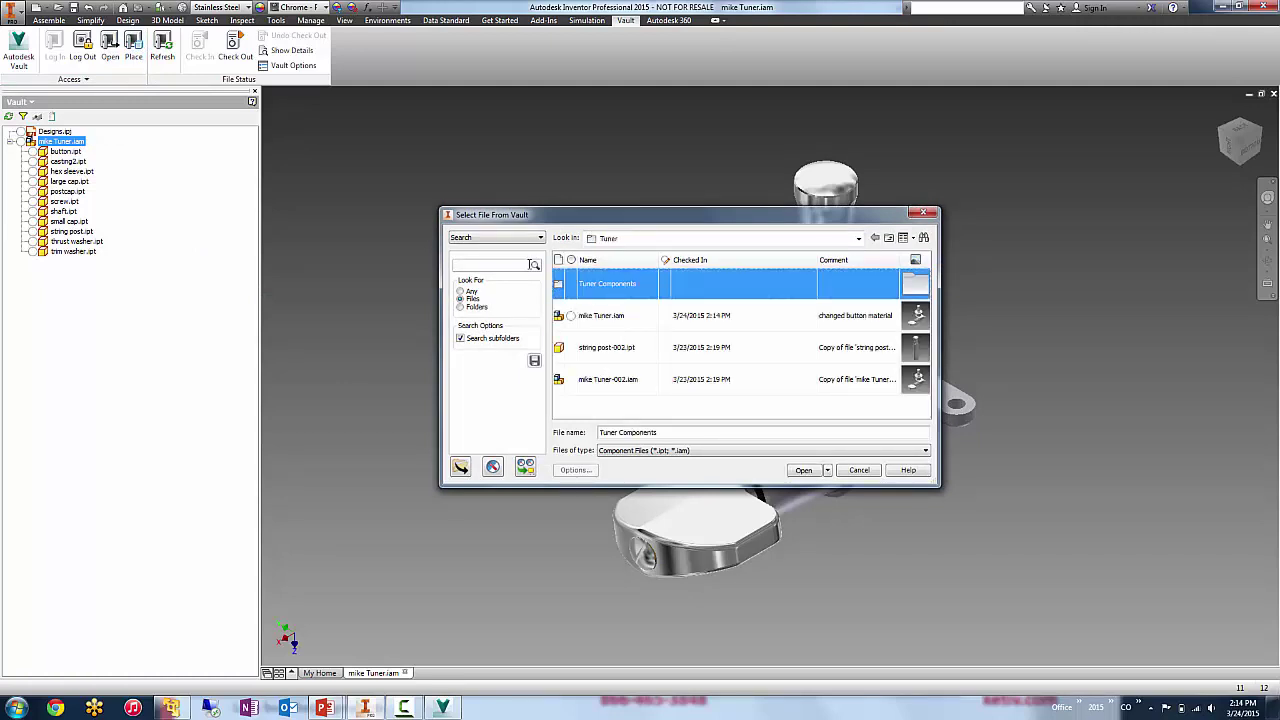
click(888, 239)
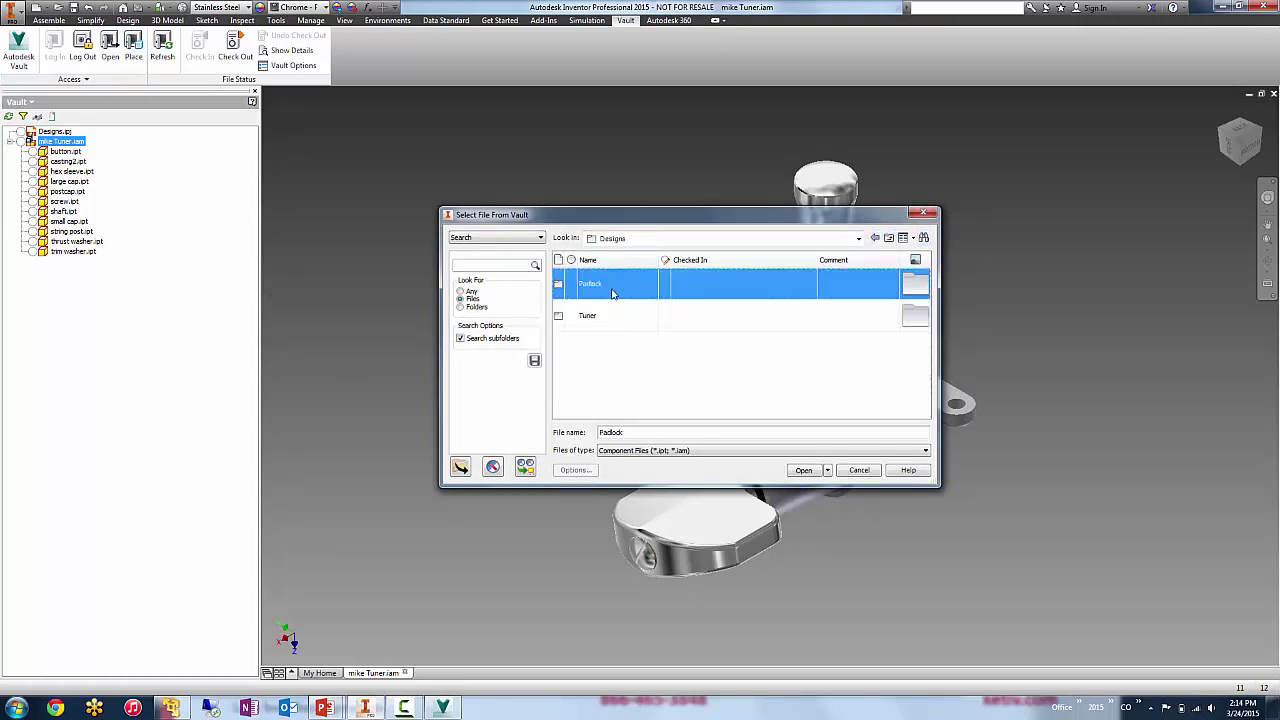
double_click(611, 286)
click(617, 318)
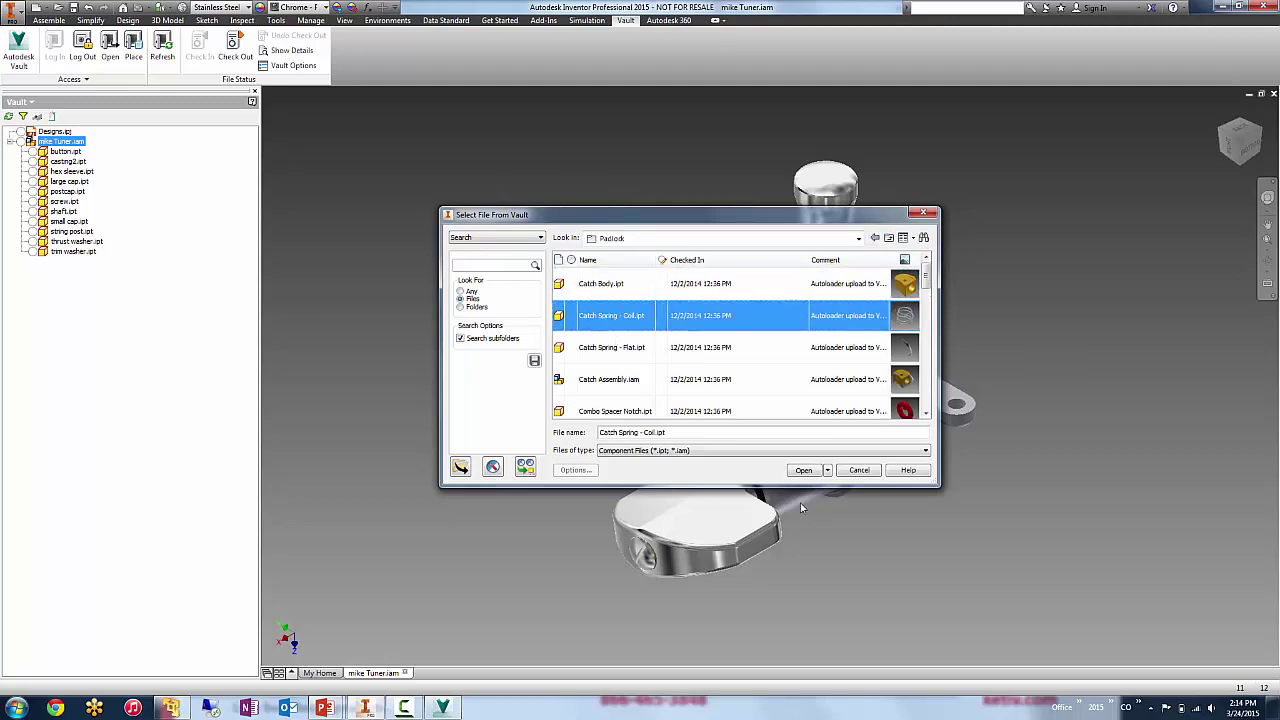
click(588, 348)
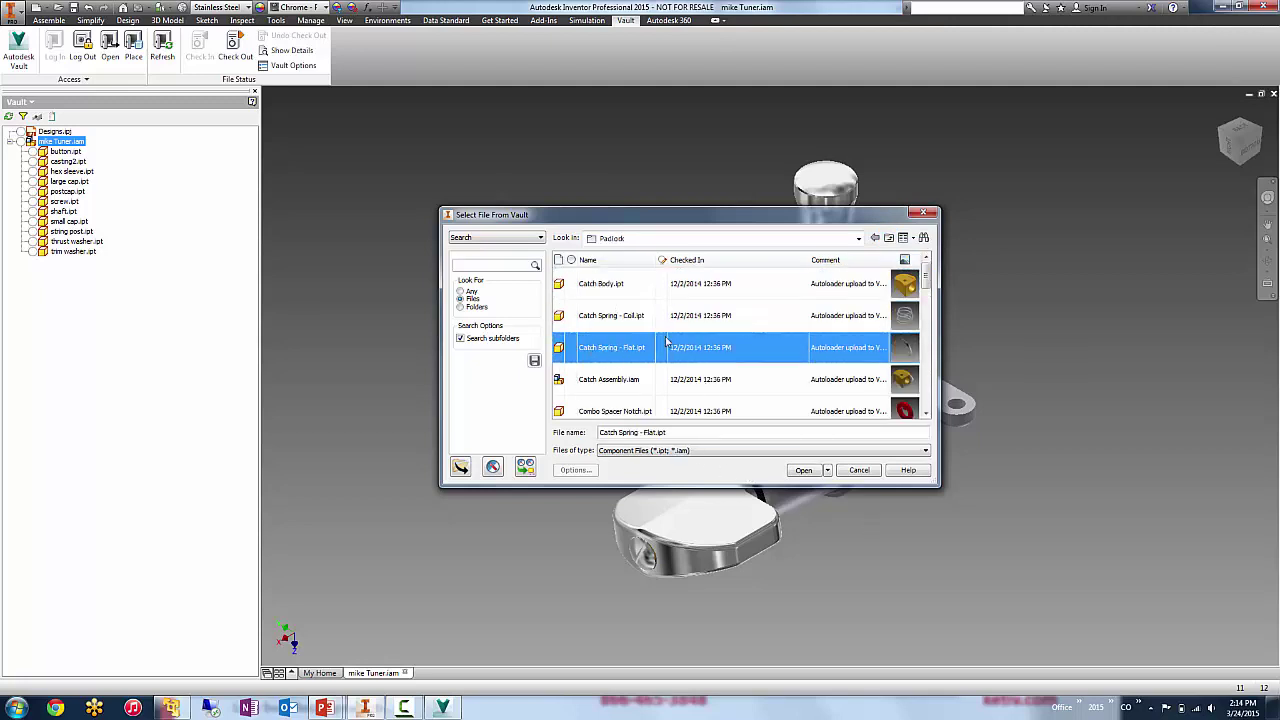
click(621, 285)
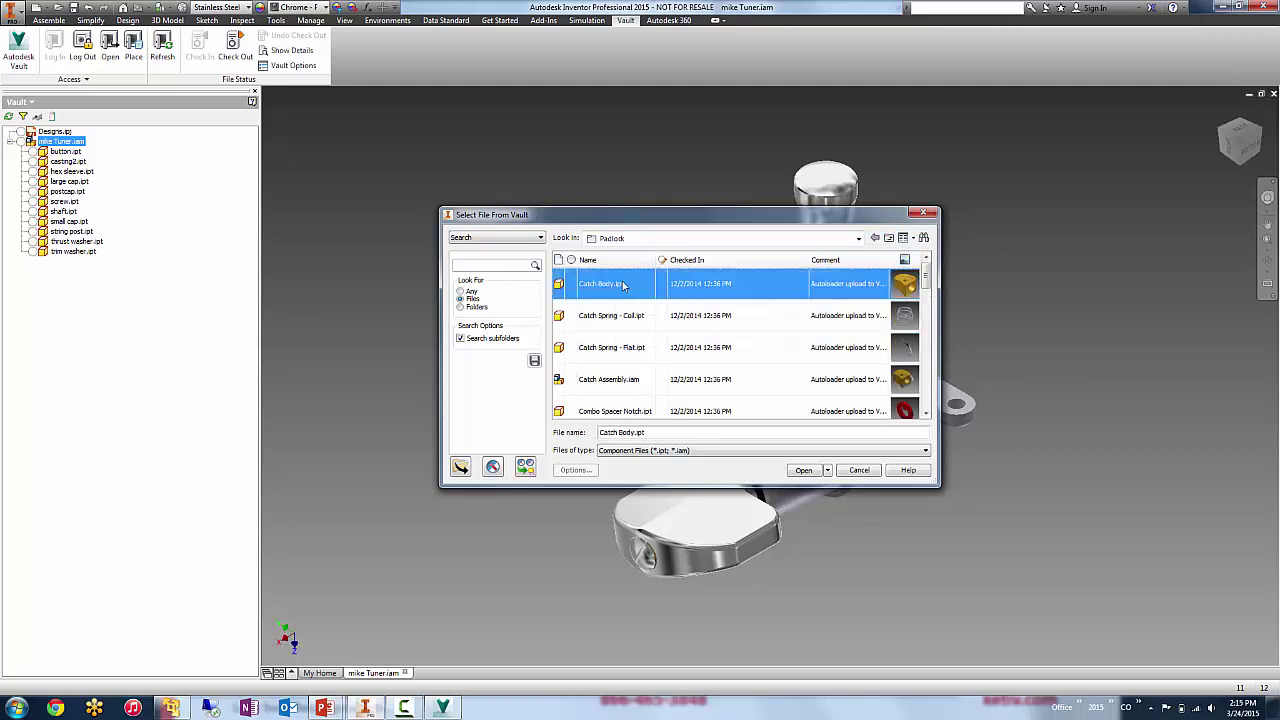
click(806, 470)
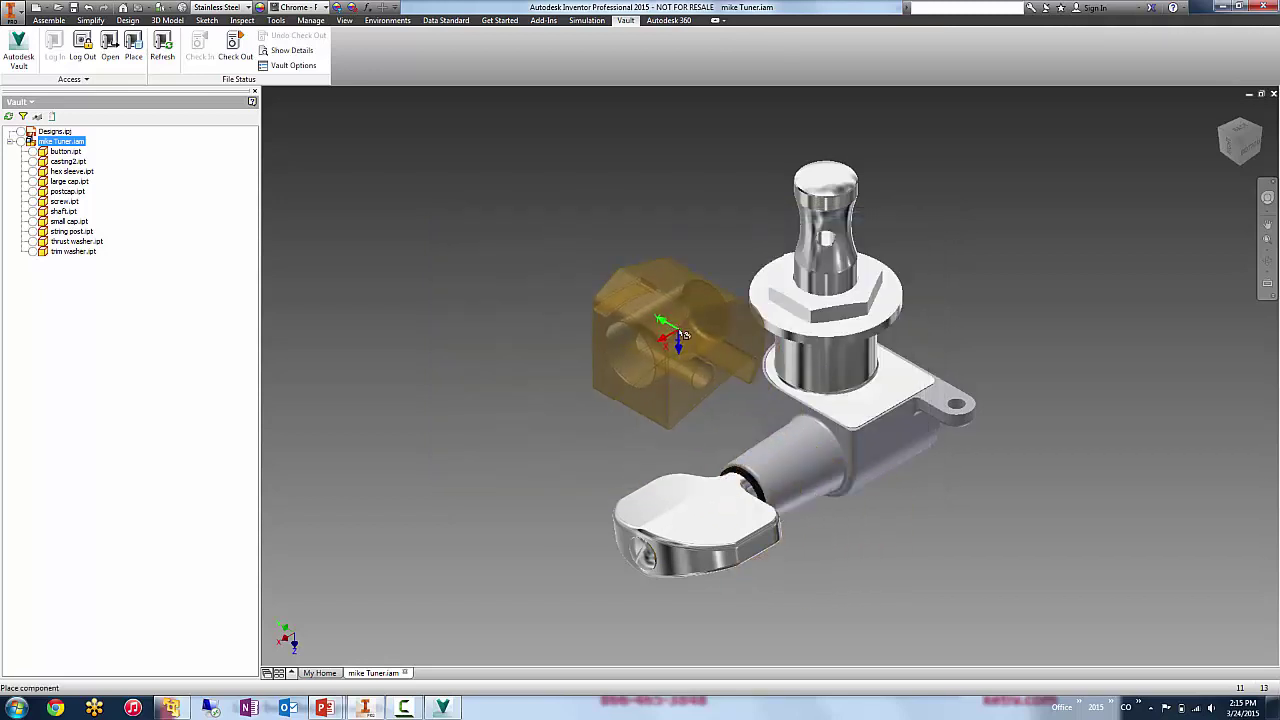
click(578, 366)
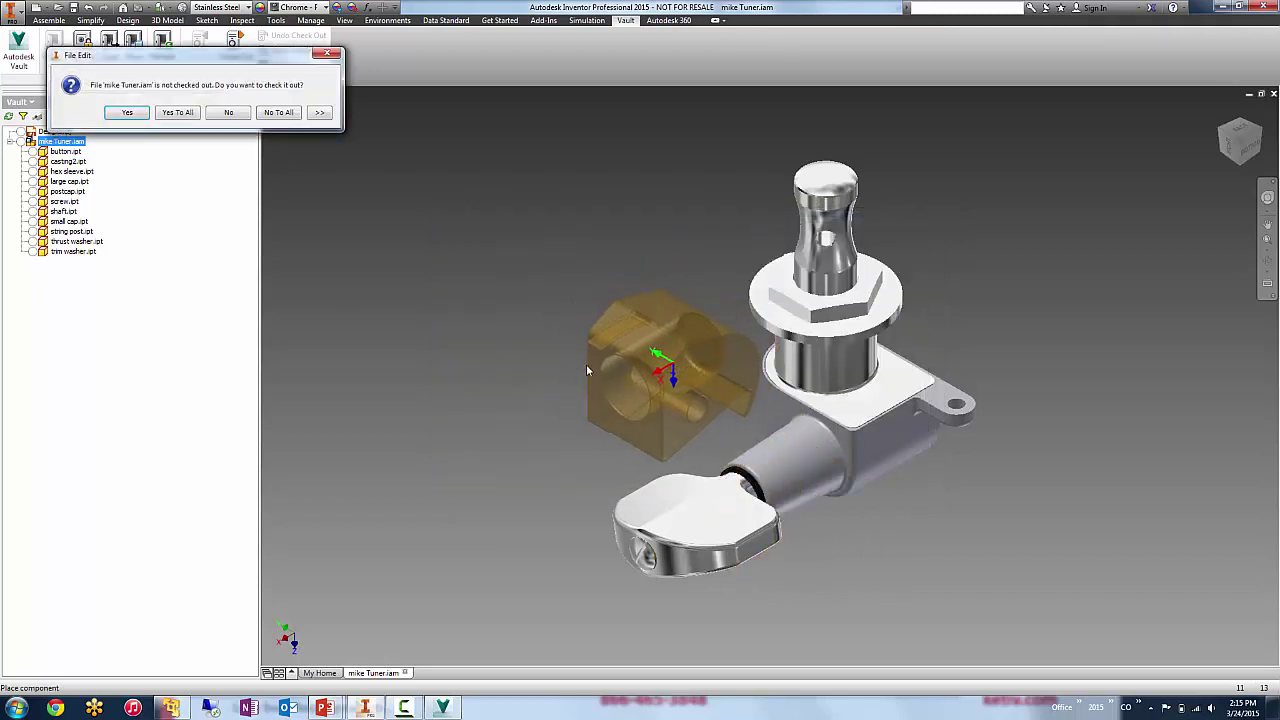
drag(177, 57, 389, 44)
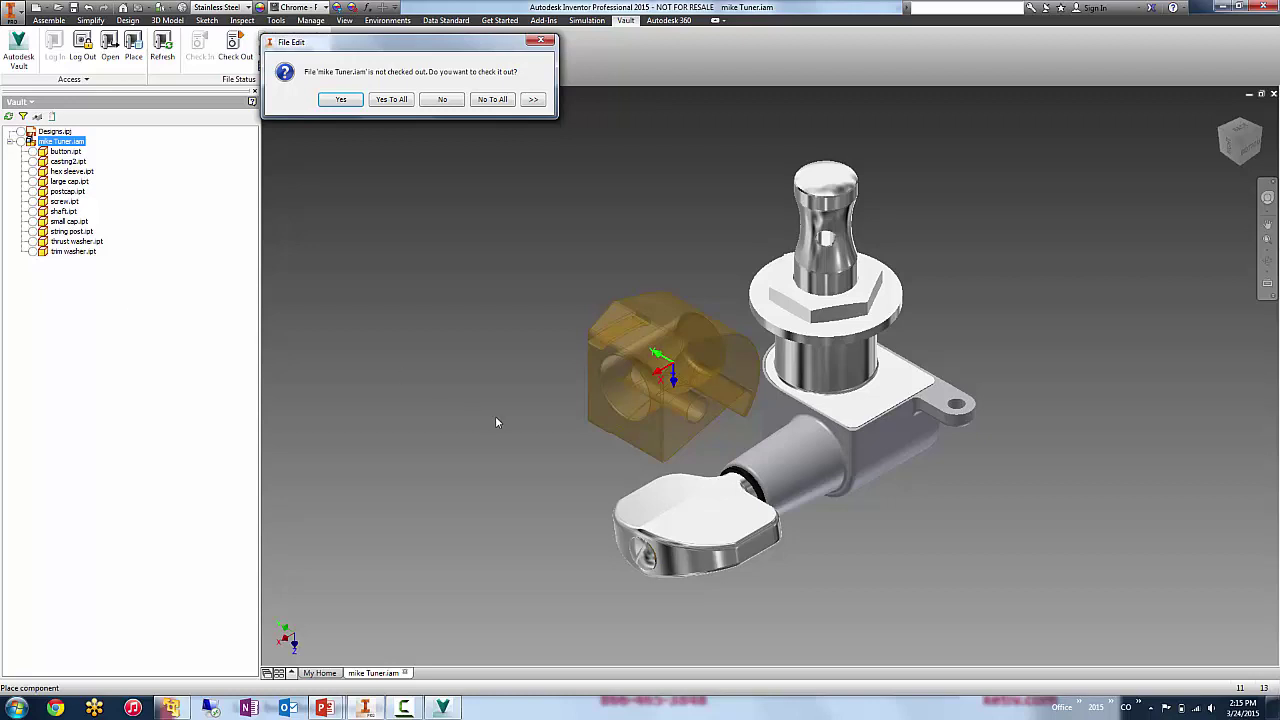
Check out mike Tuner.iam and finish placing Catch Body.
click(340, 99)
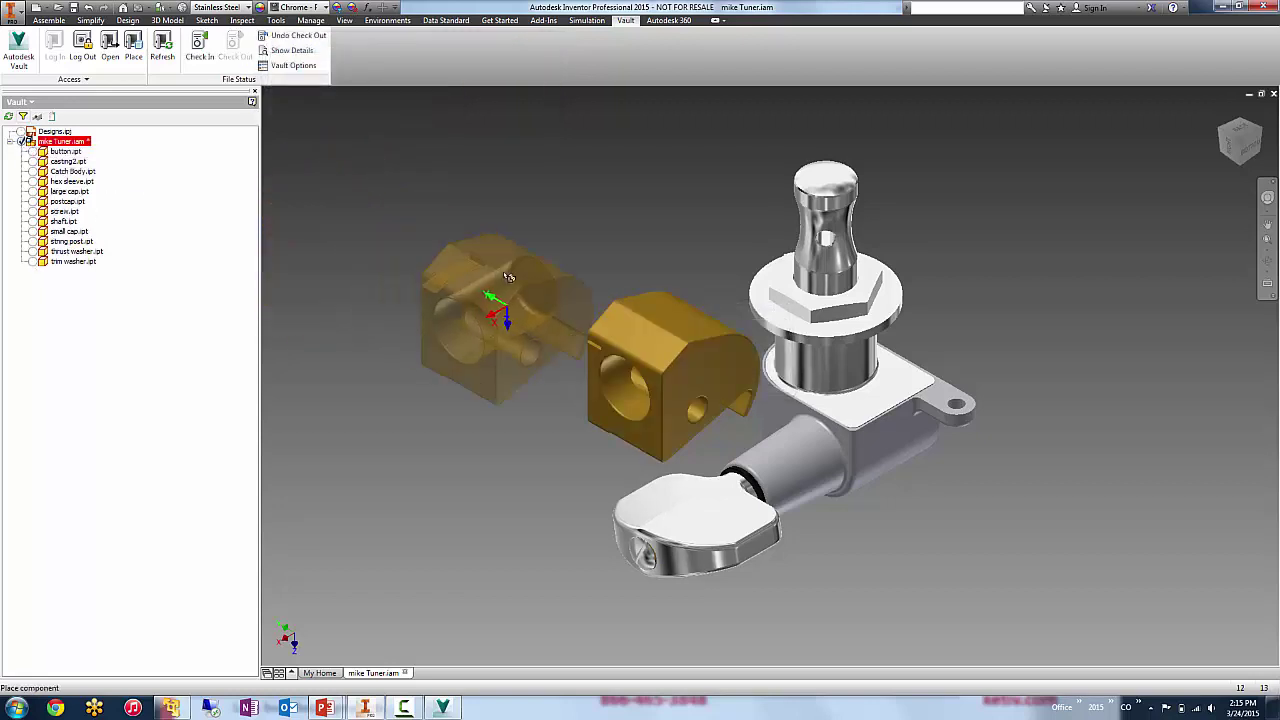
right_click(482, 240)
click(533, 238)
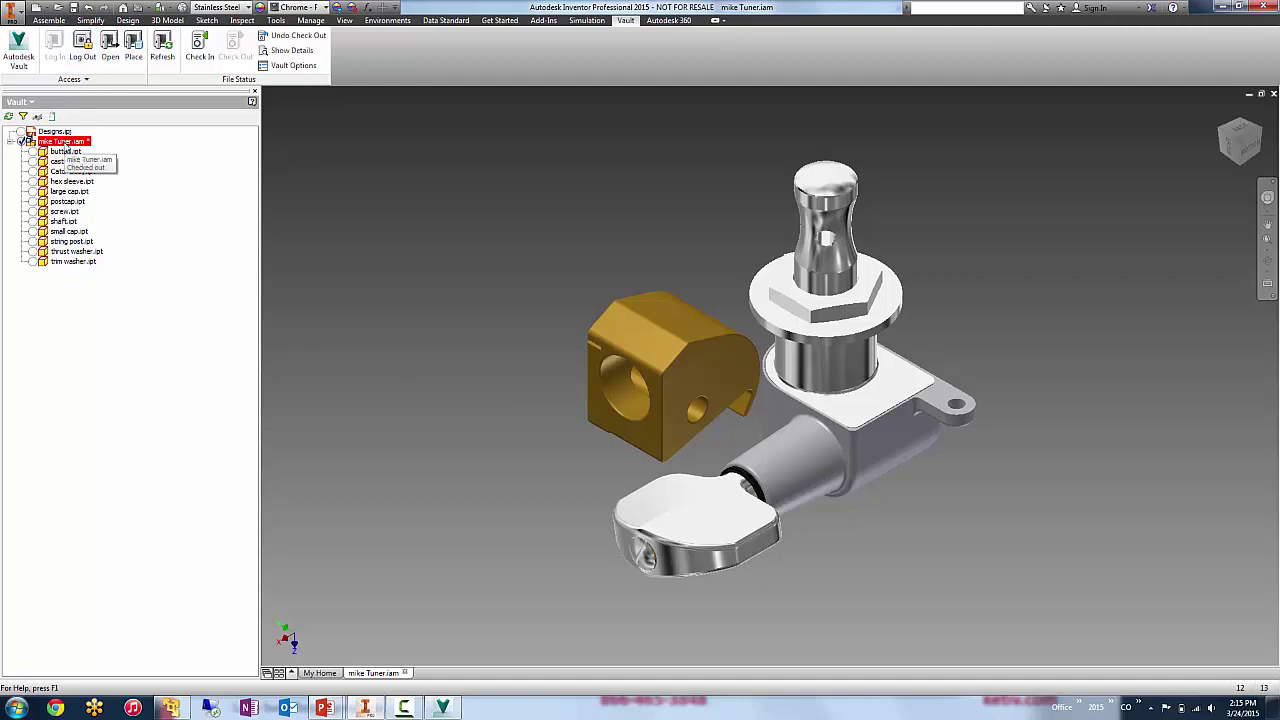
Save mike Tuner.iam and check it into the vault with the comment 'added part'.
right_click(65, 144)
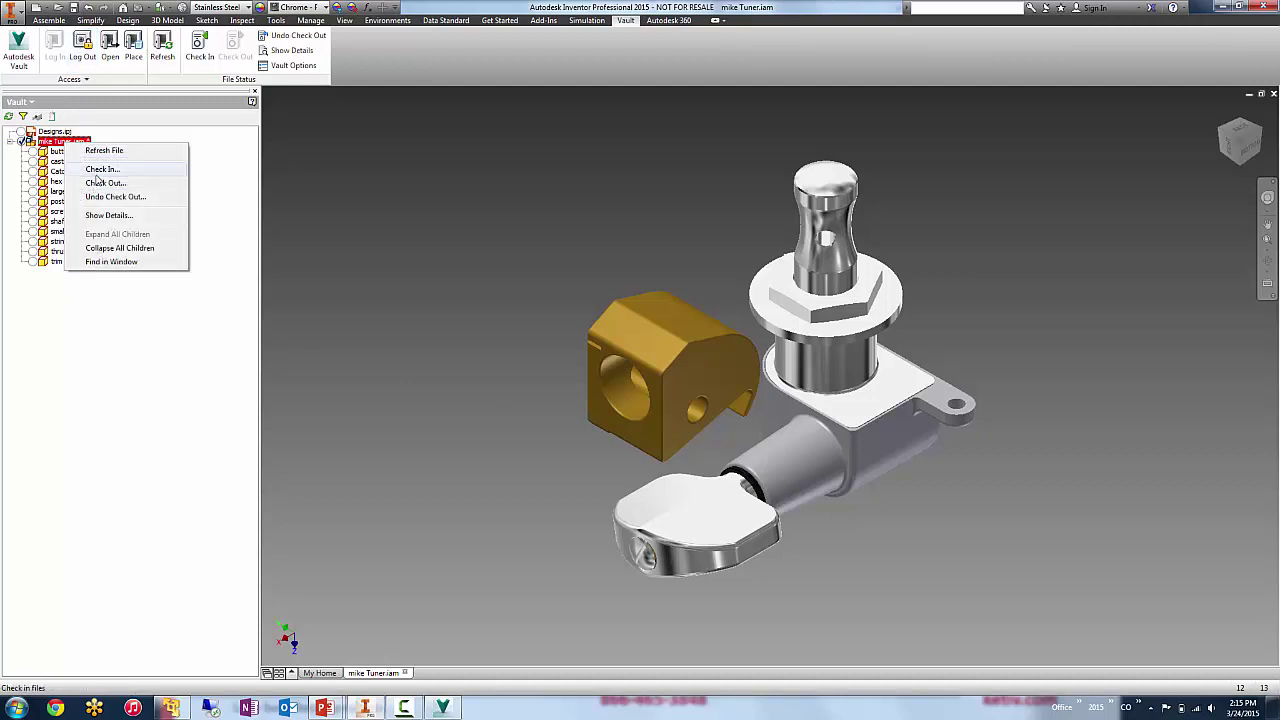
click(99, 170)
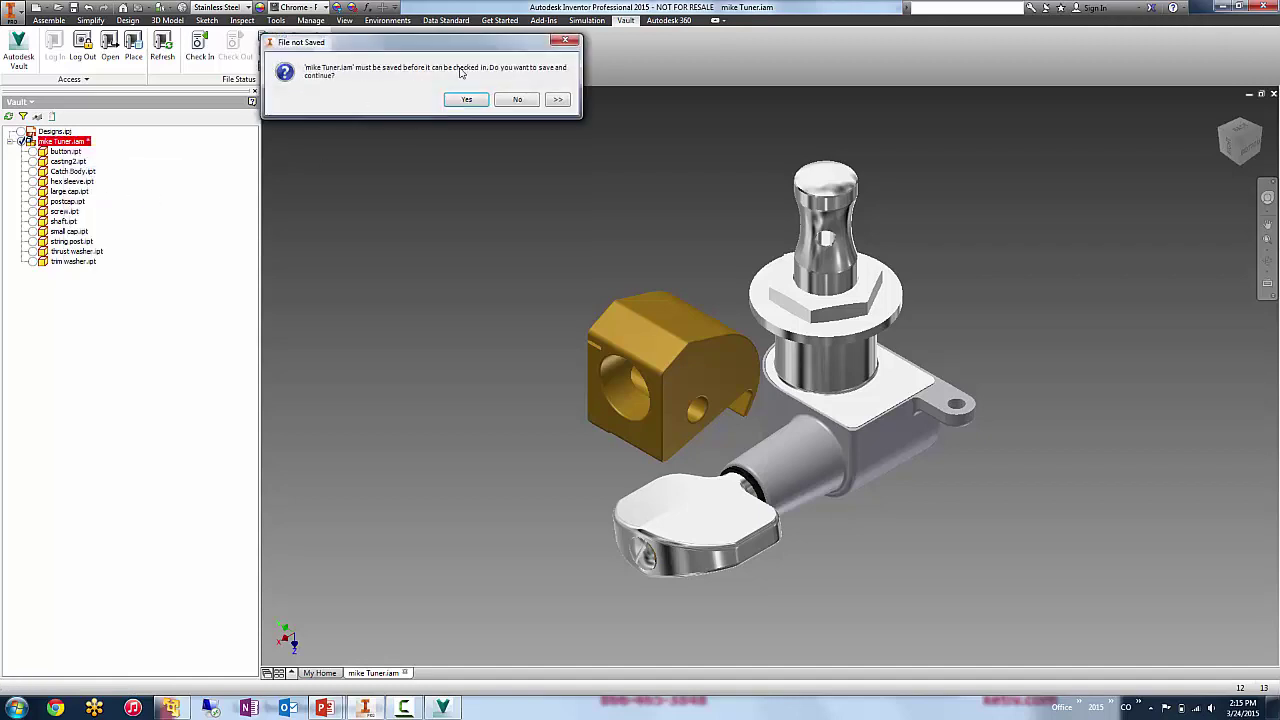
click(468, 99)
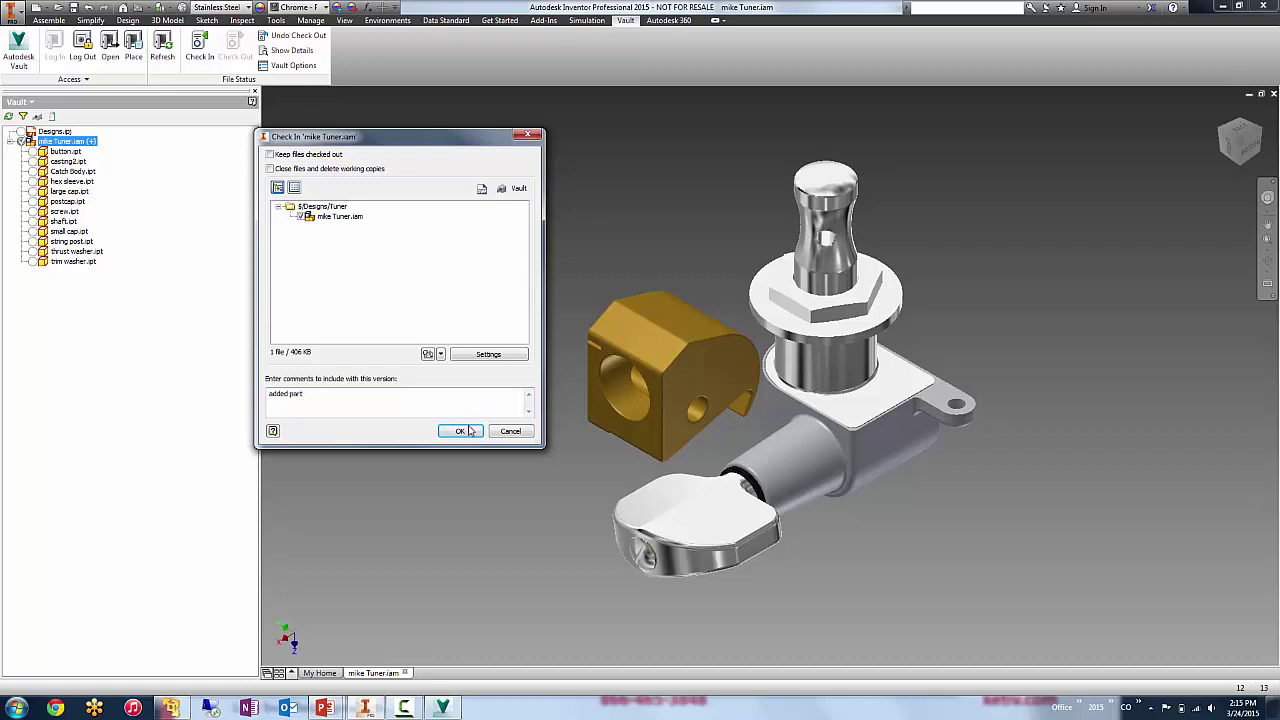
click(466, 430)
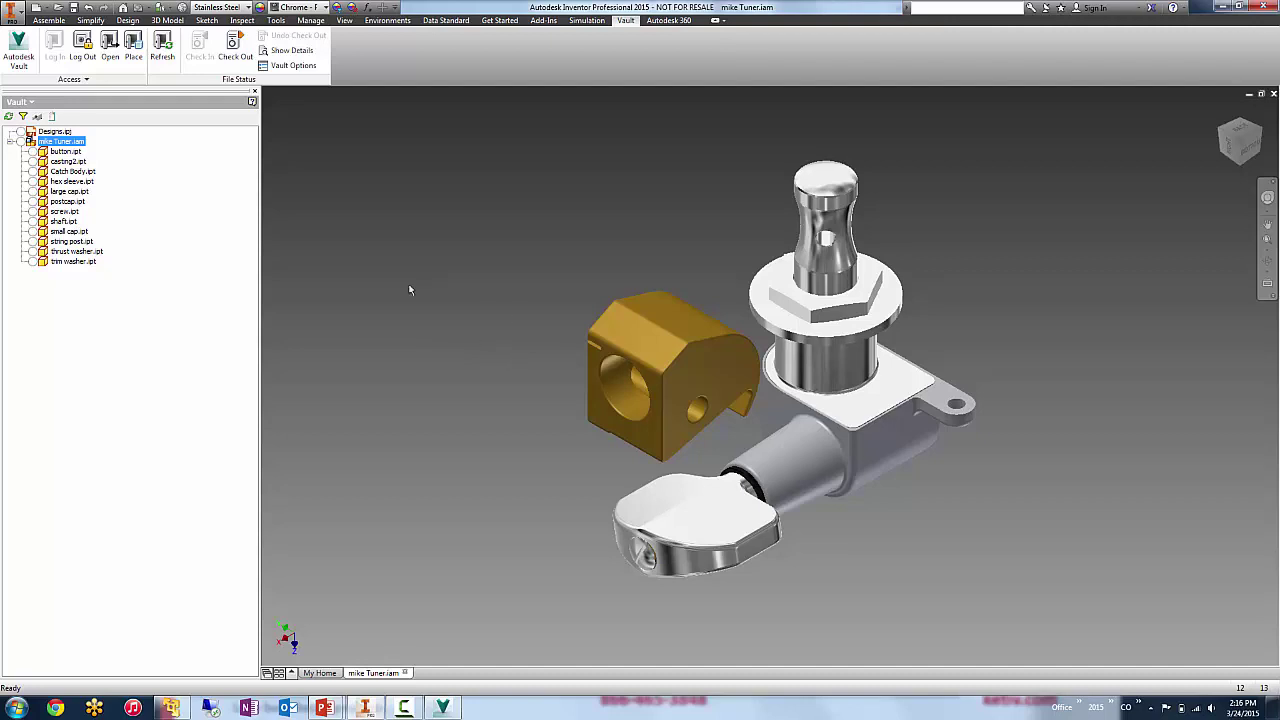
Create a new part and draw a two-corner rectangle around the origin on the XY plane.
click(44, 8)
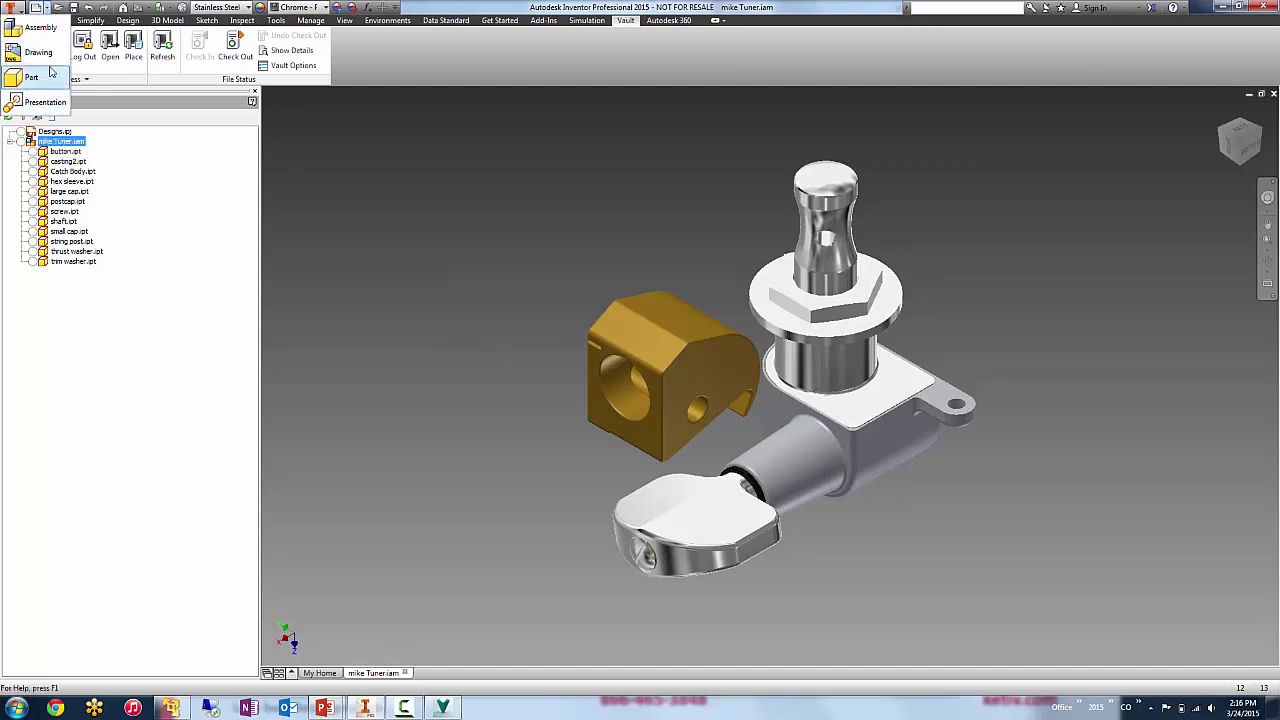
click(46, 75)
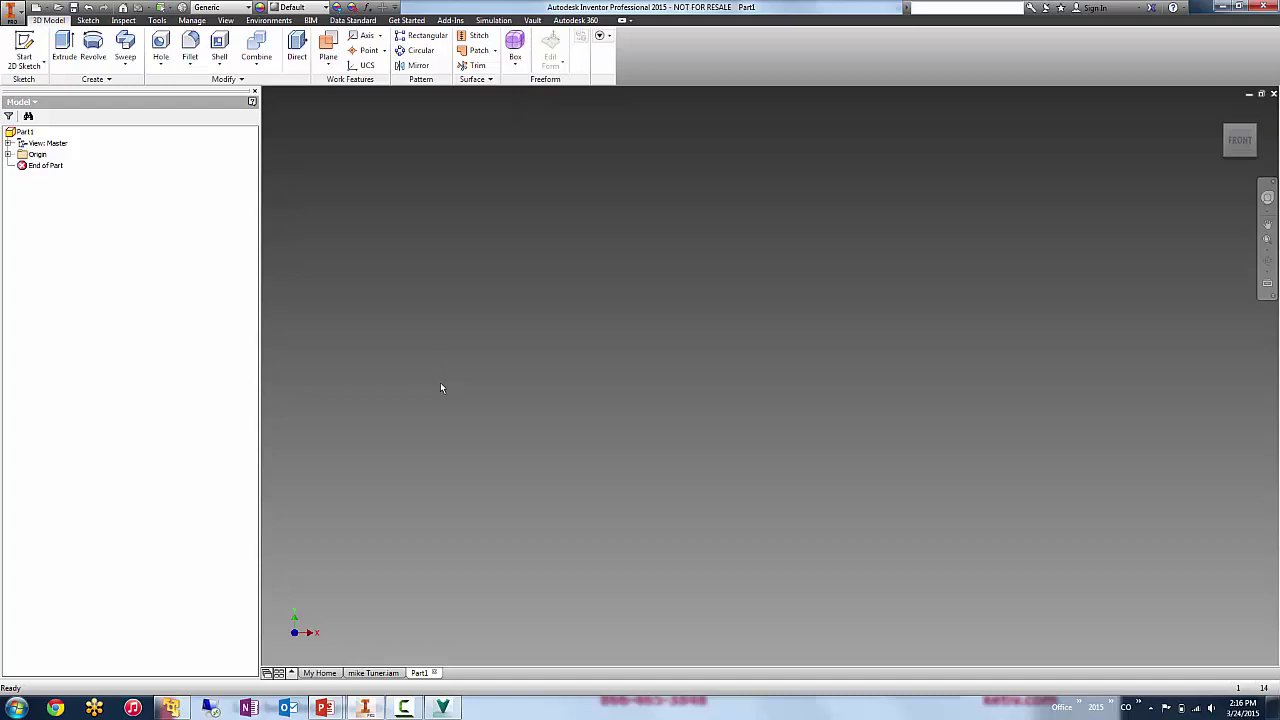
click(24, 50)
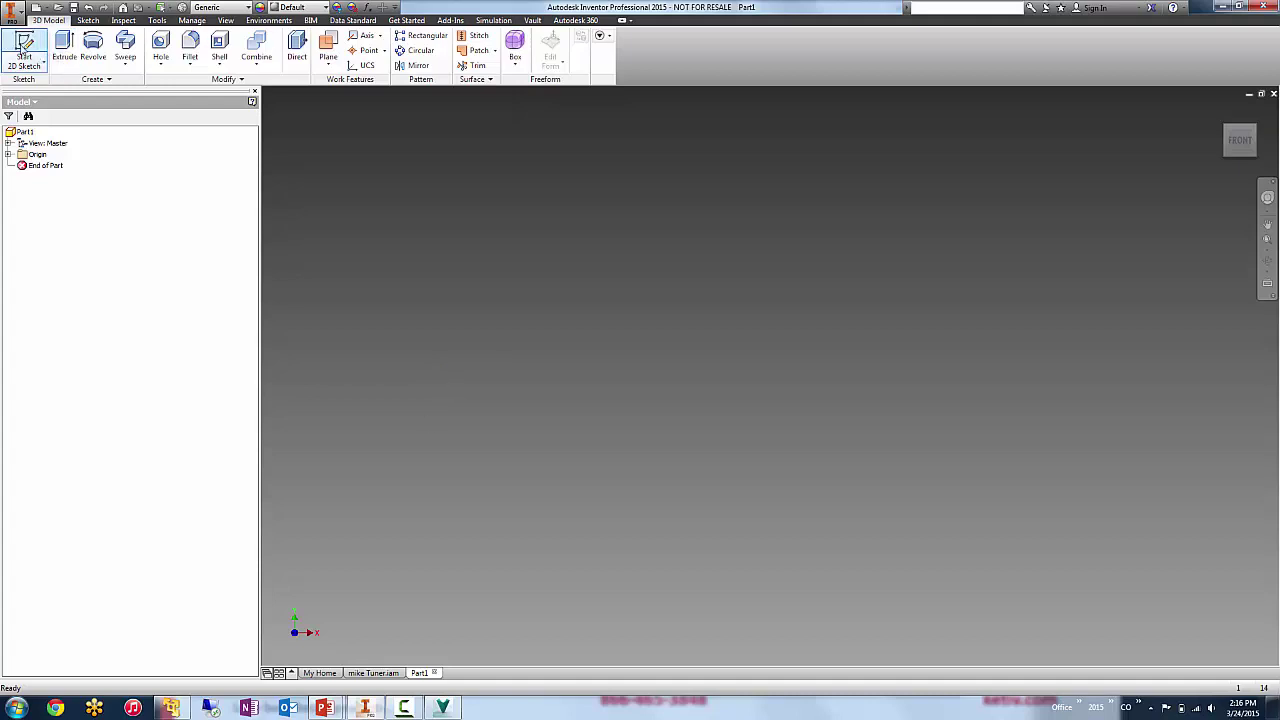
click(705, 425)
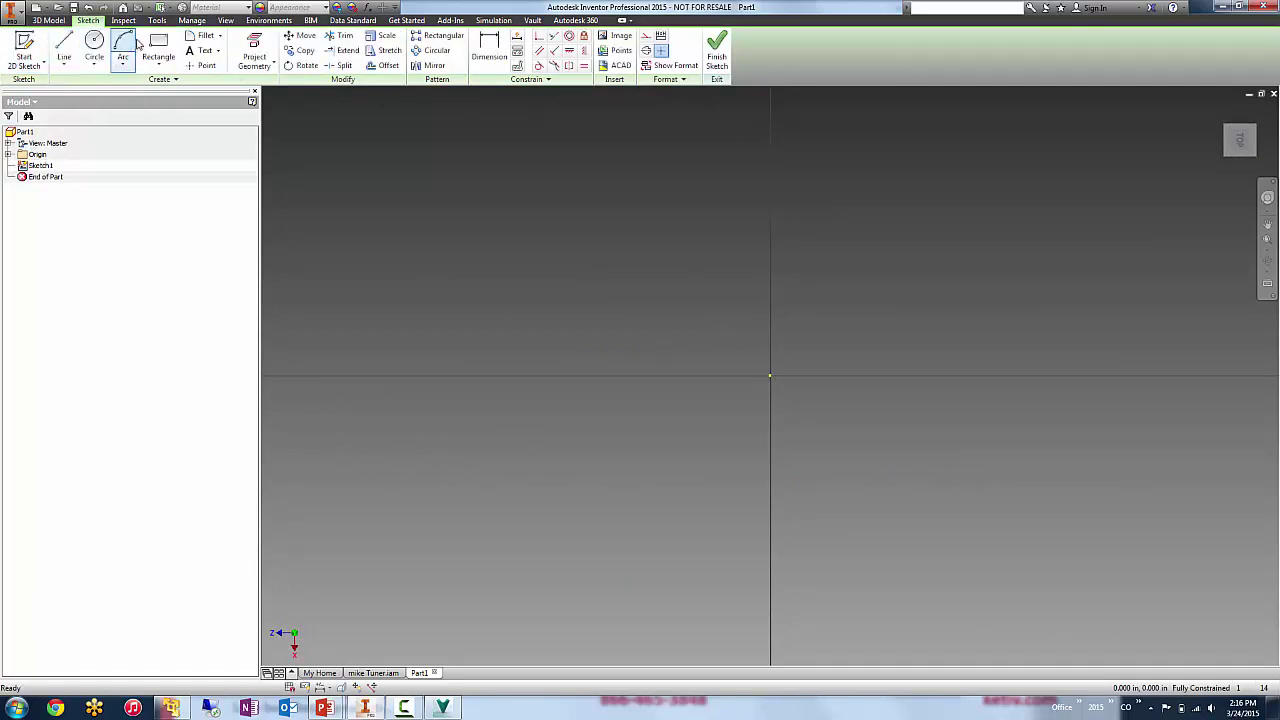
click(158, 45)
click(557, 194)
click(1190, 540)
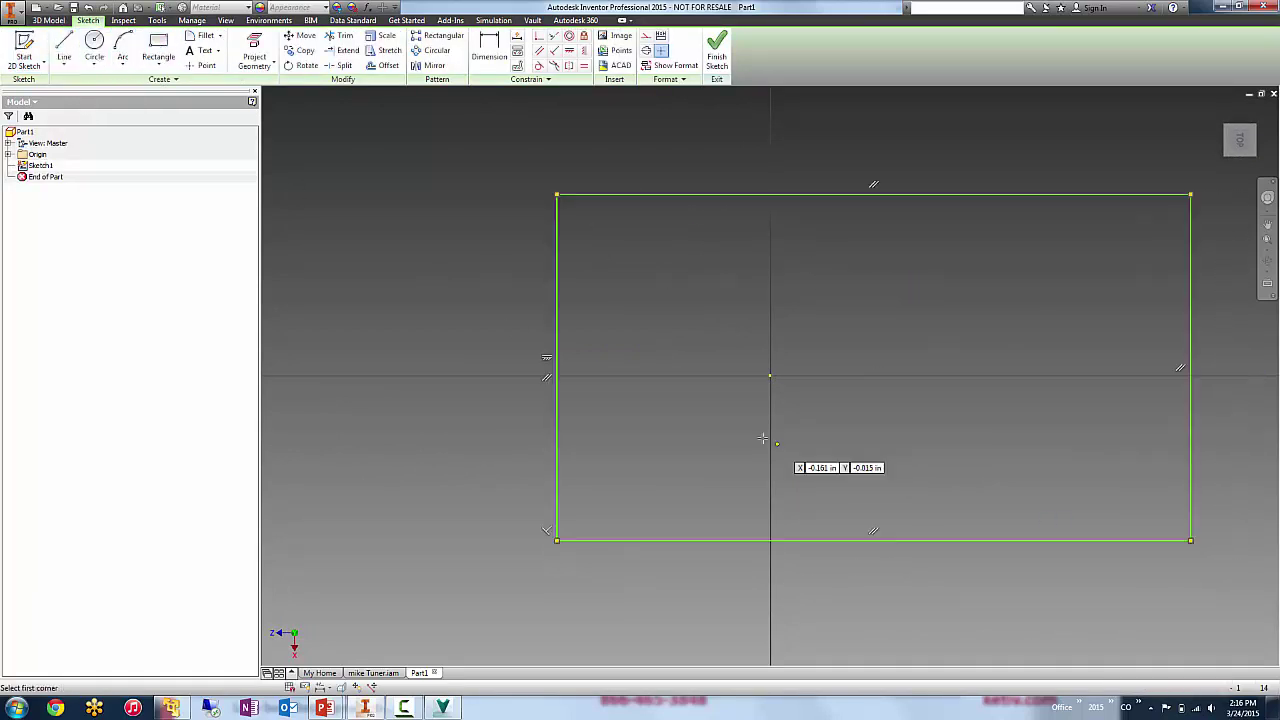
Finish the sketch and extrude the rectangle into a solid block, Extrusion1.
right_click(766, 434)
click(829, 450)
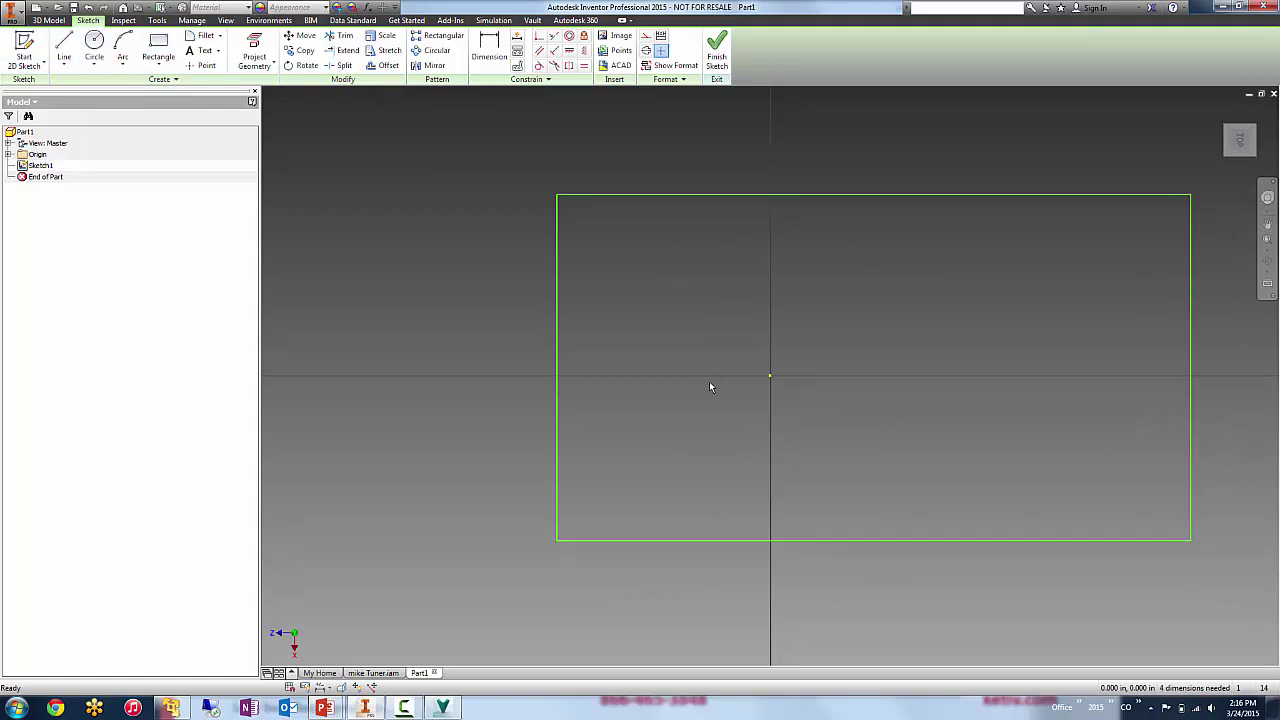
key(e)
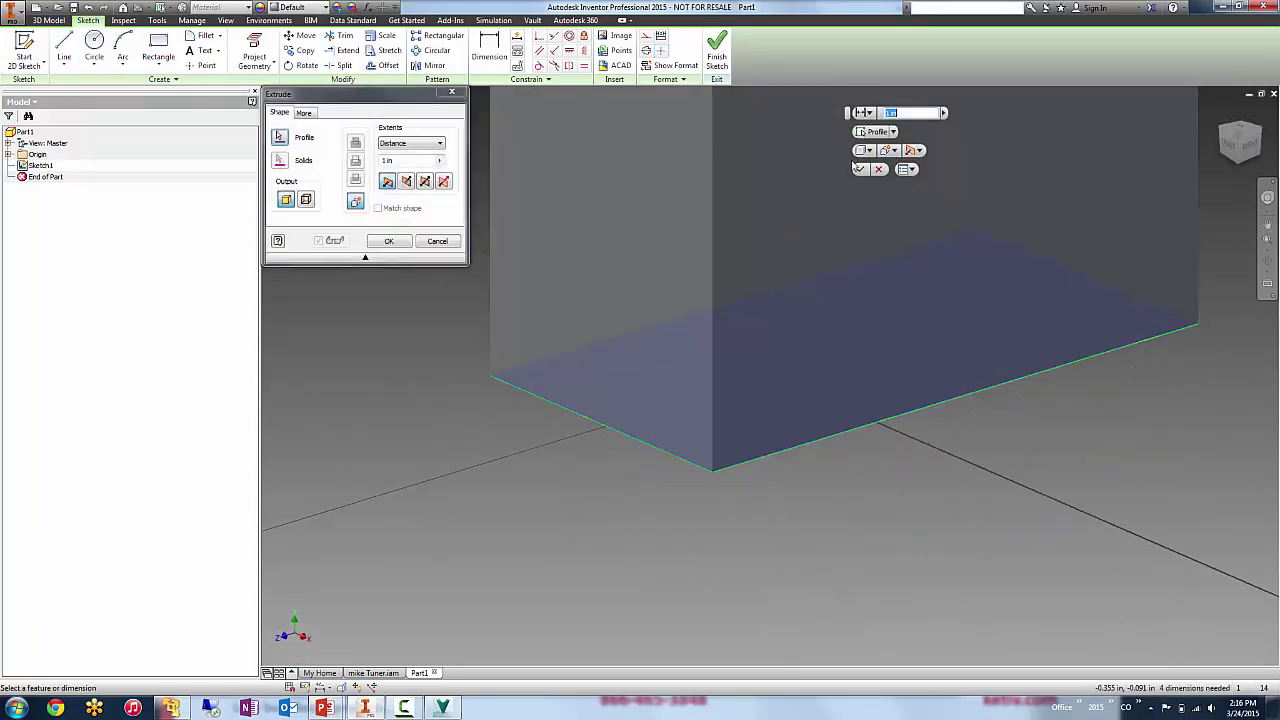
click(859, 169)
scroll(600, 320, down, 3)
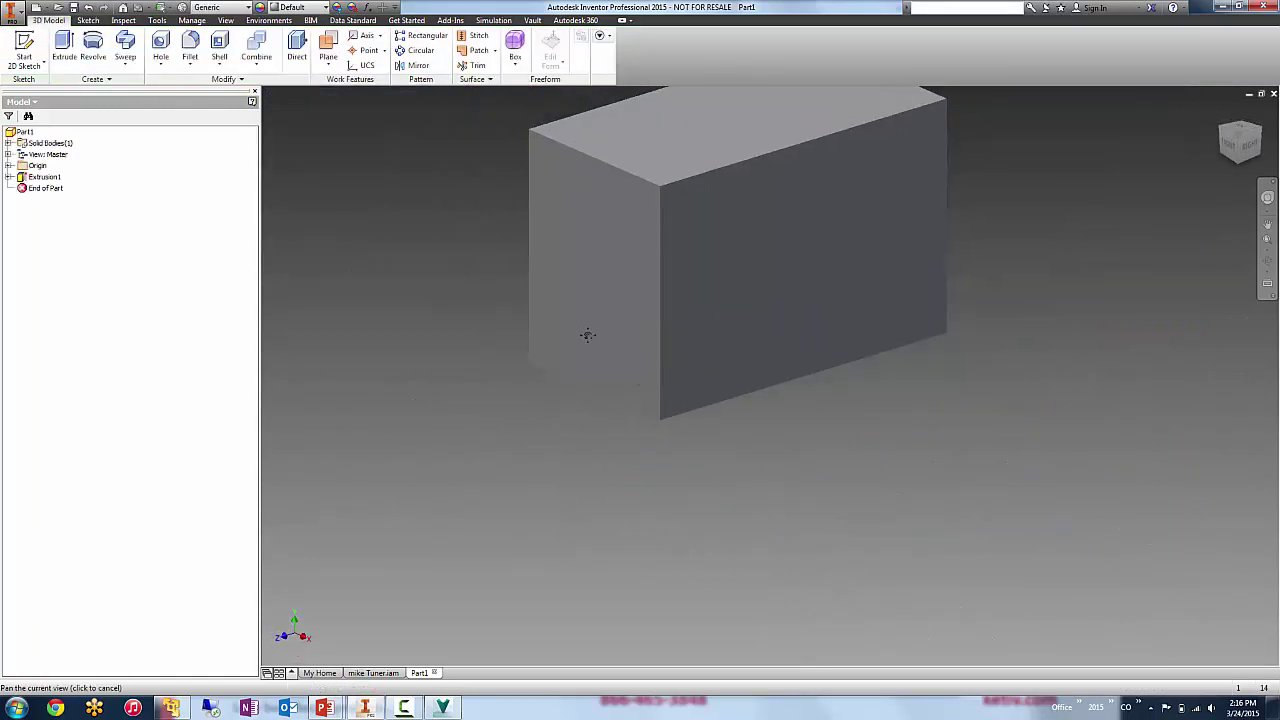
middle_drag(587, 335, 563, 427)
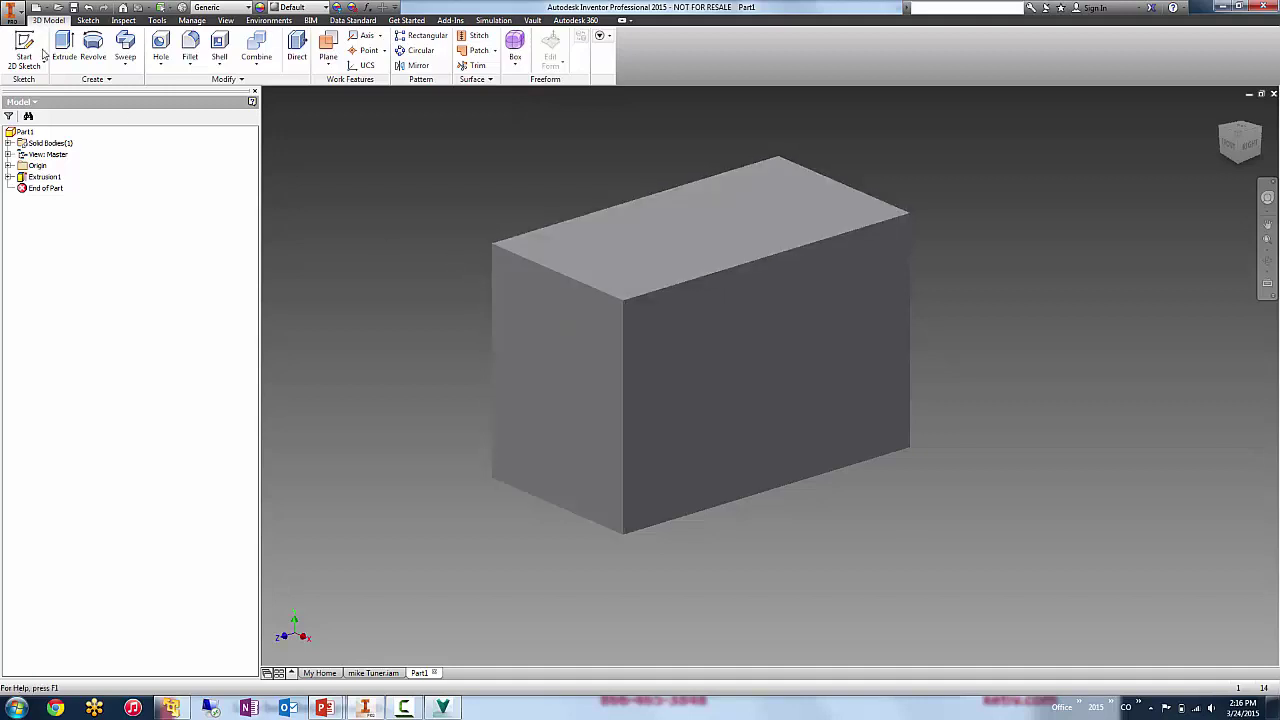
Save Part1 as tuner block.ipt in the Vault workspace's Designs/Tuner folder.
click(73, 7)
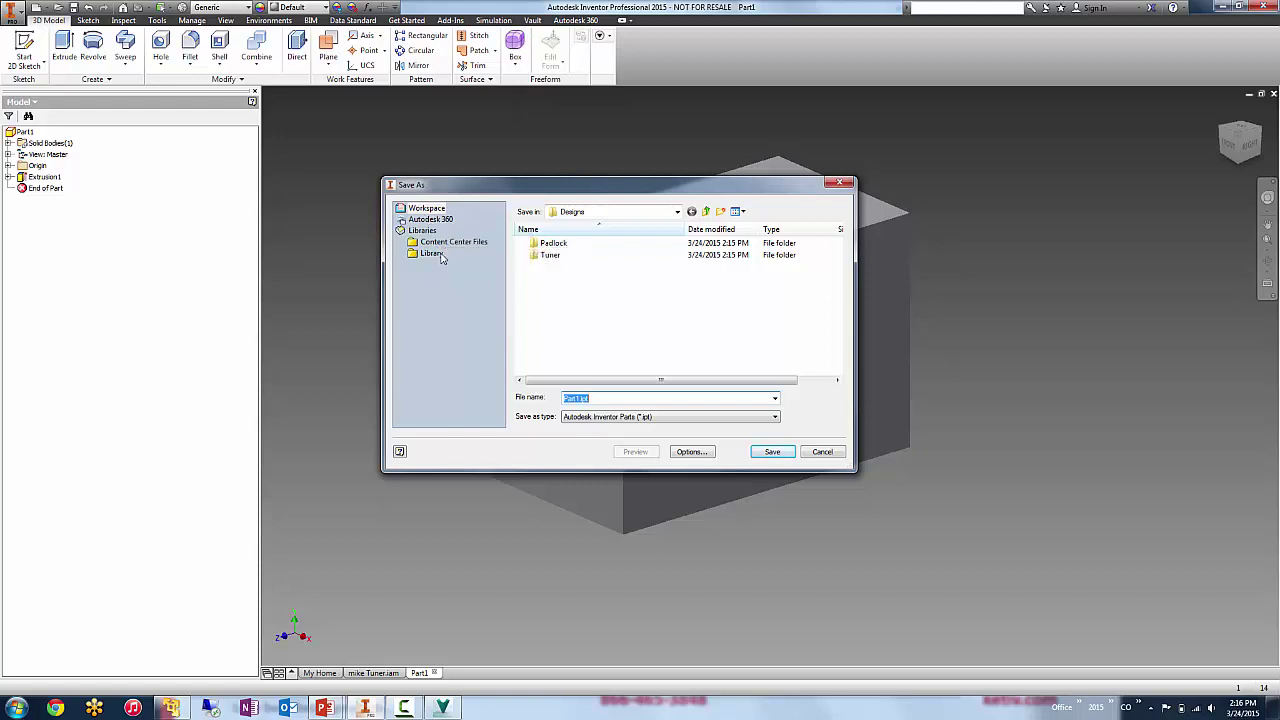
click(434, 210)
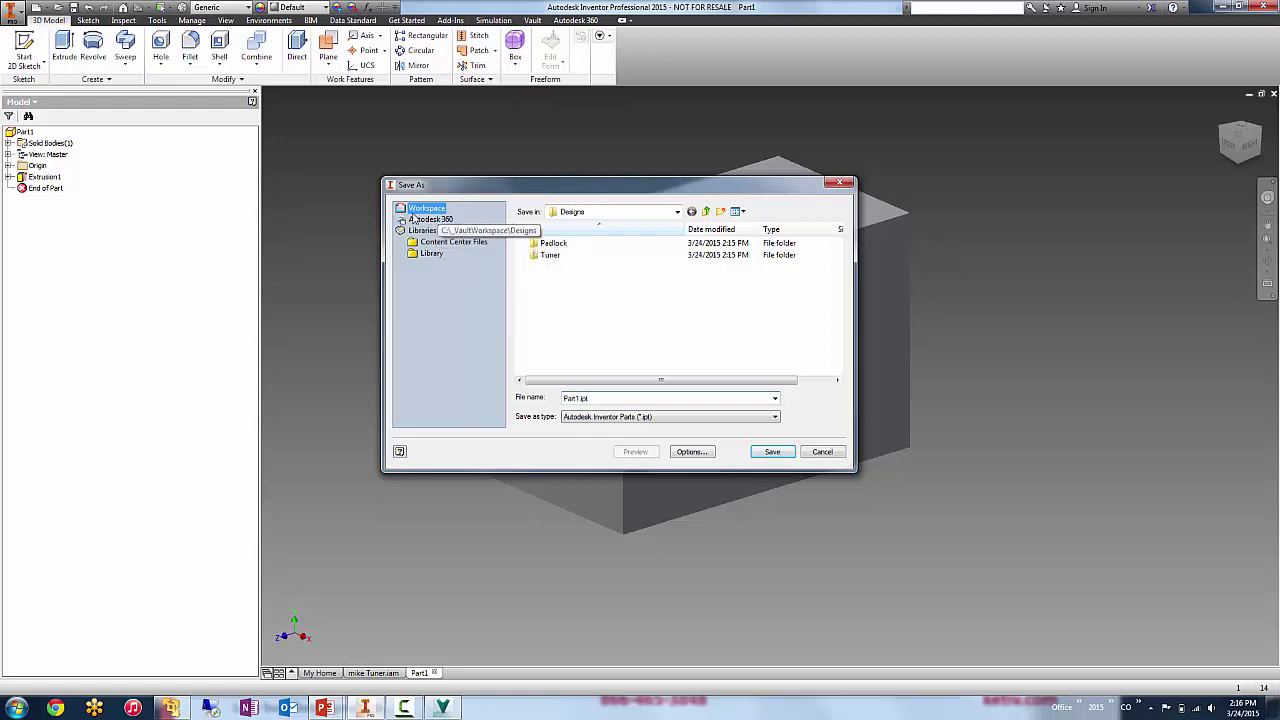
click(585, 212)
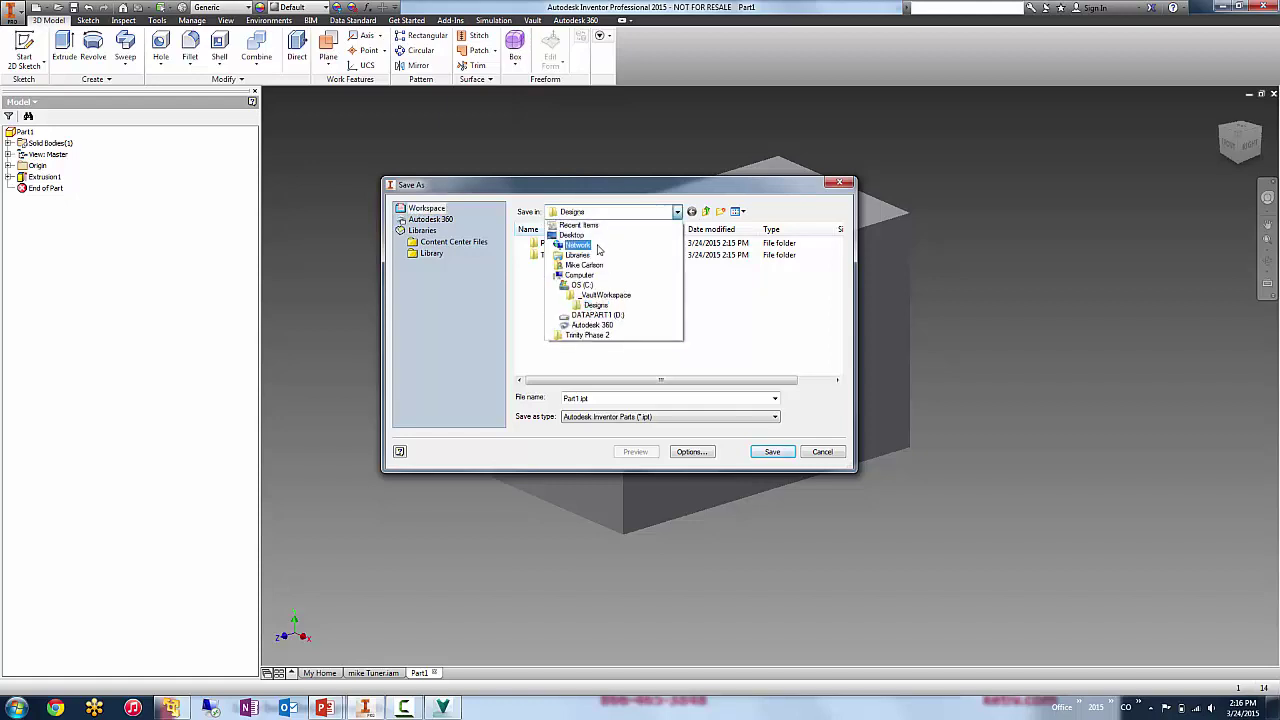
click(595, 305)
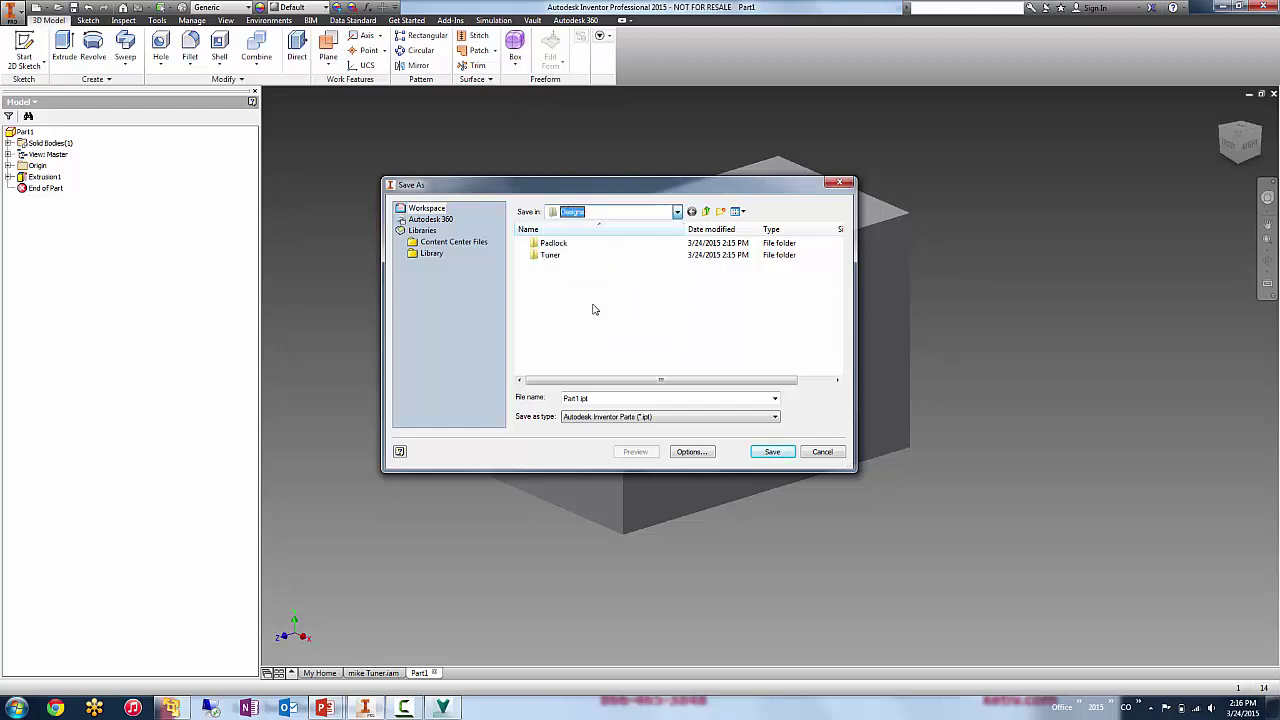
double_click(551, 256)
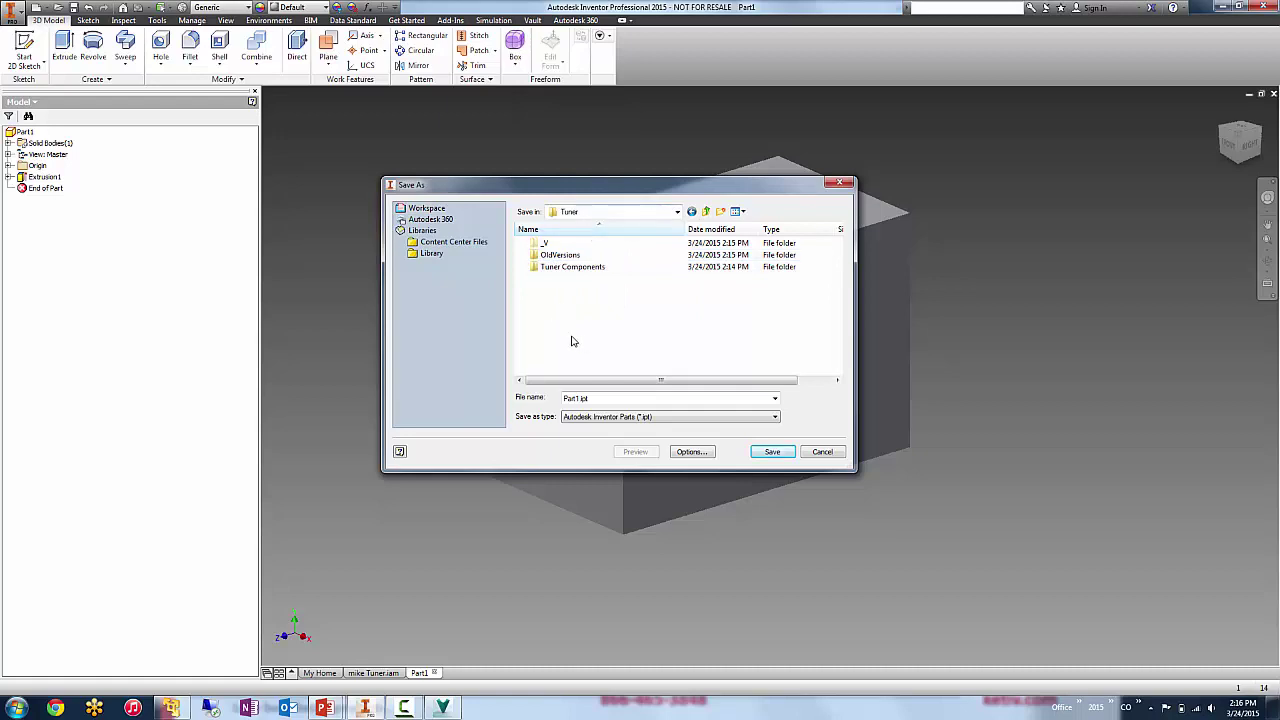
double_click(581, 398)
double_click(575, 398)
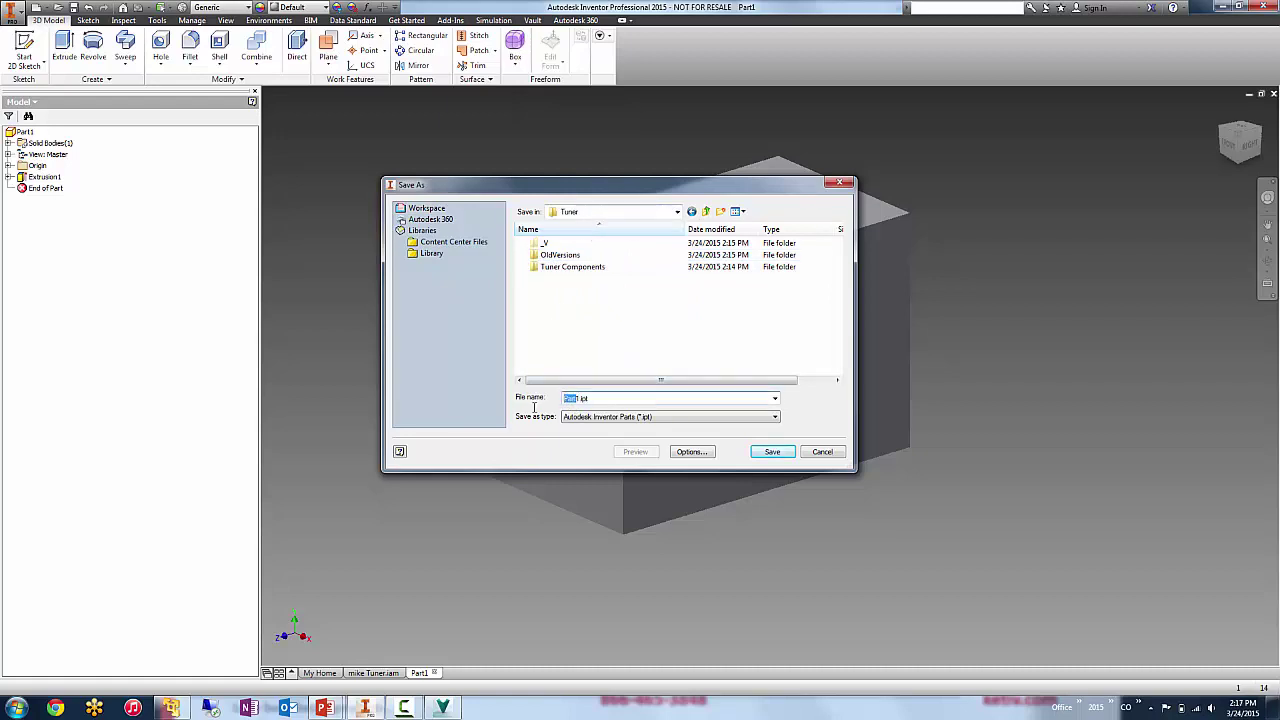
key(BackSpace)
text(tuner block)
click(770, 452)
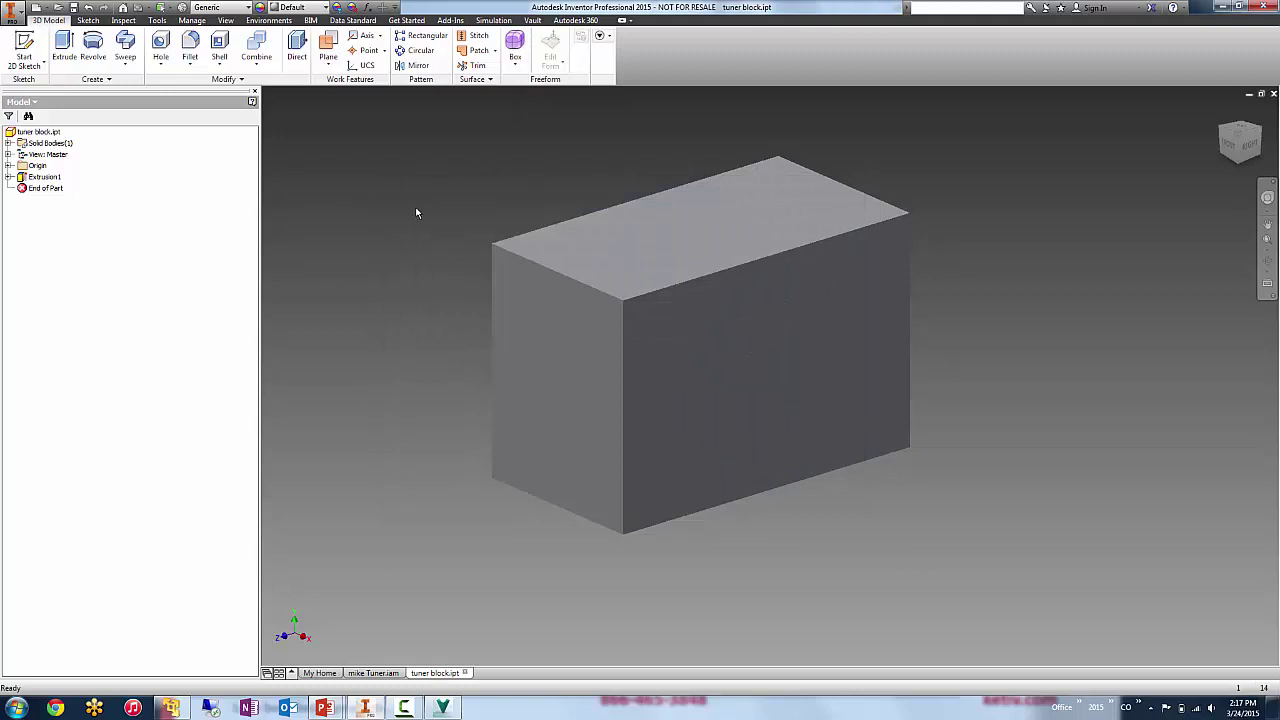
Switch the browser to the Vault view and check tuner block.ipt into the vault.
click(22, 102)
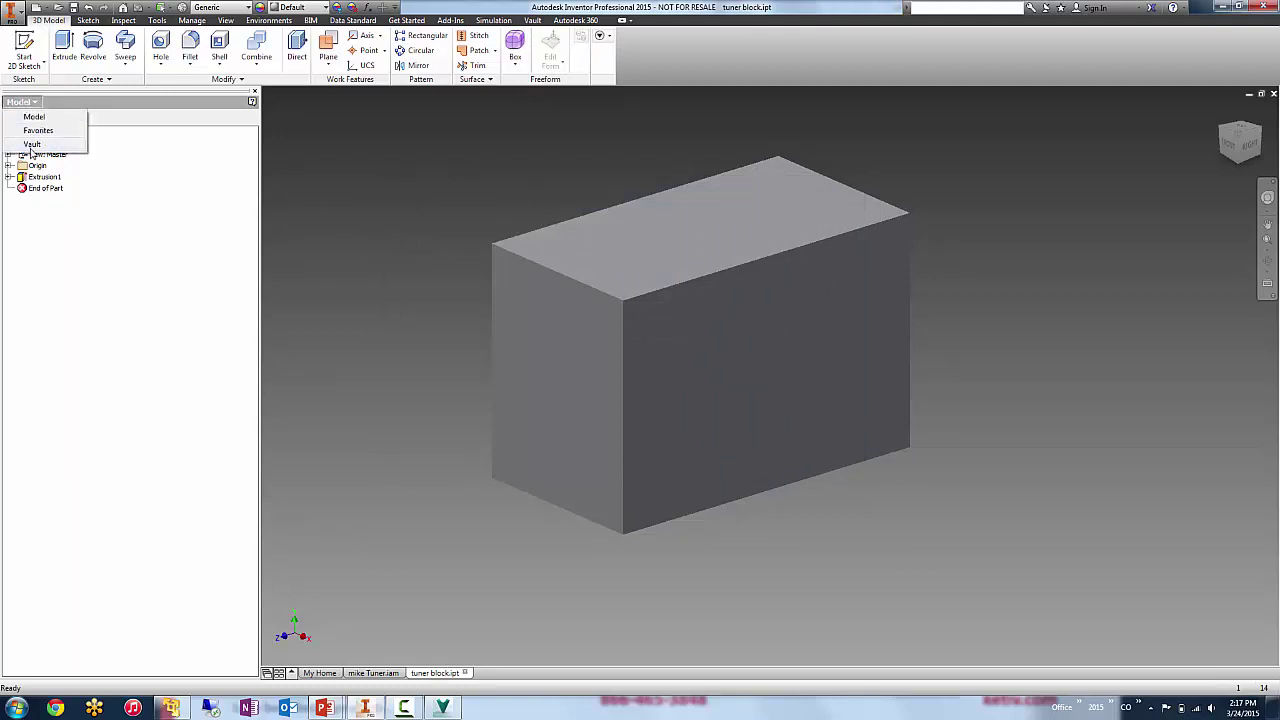
click(33, 145)
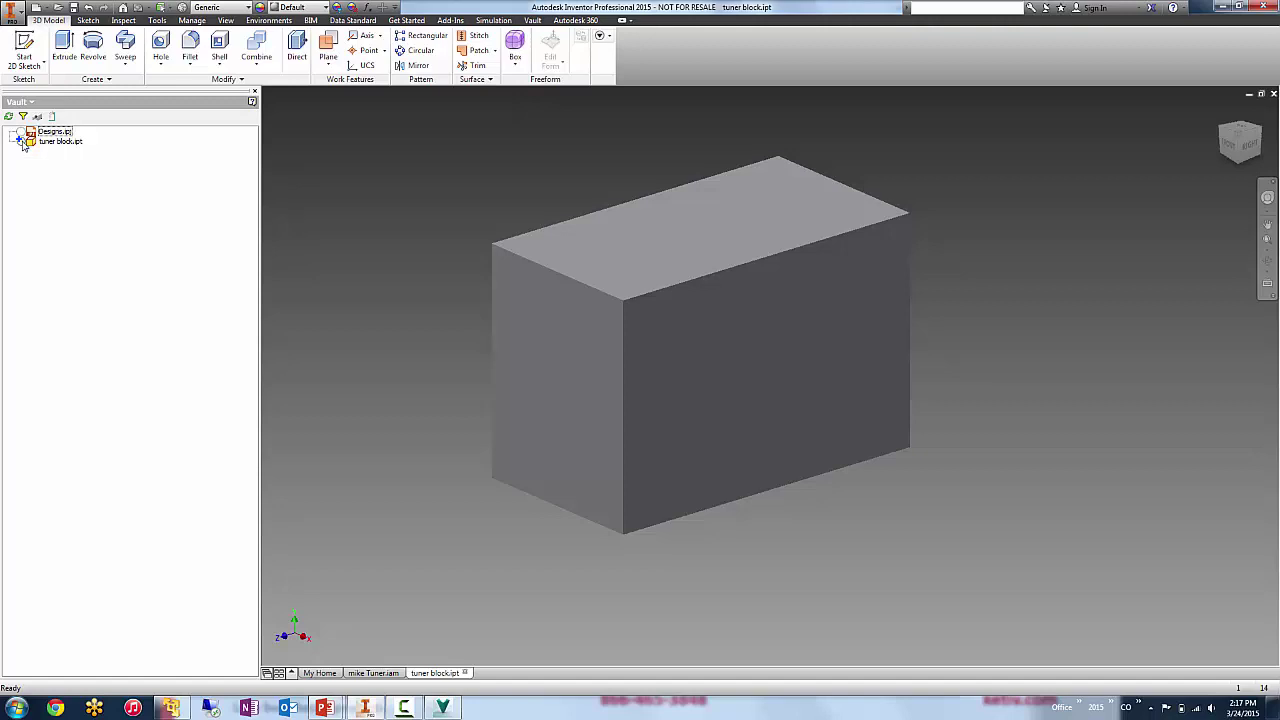
right_click(46, 143)
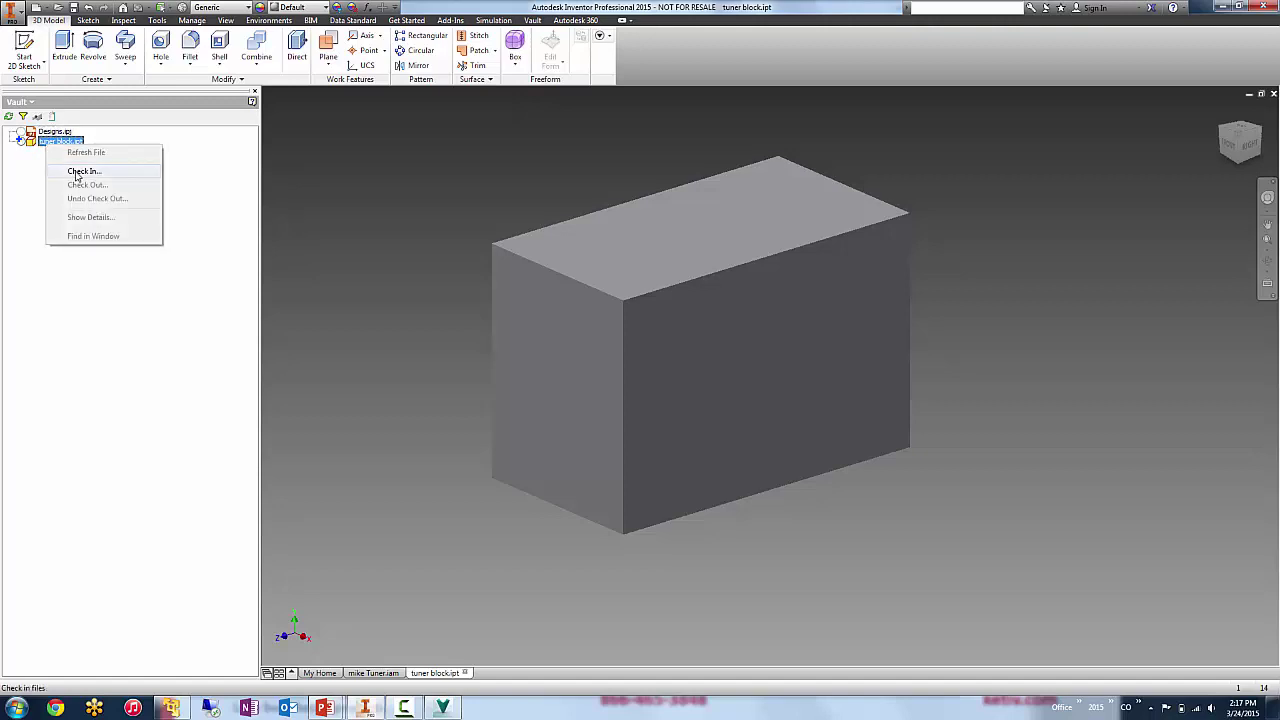
click(76, 171)
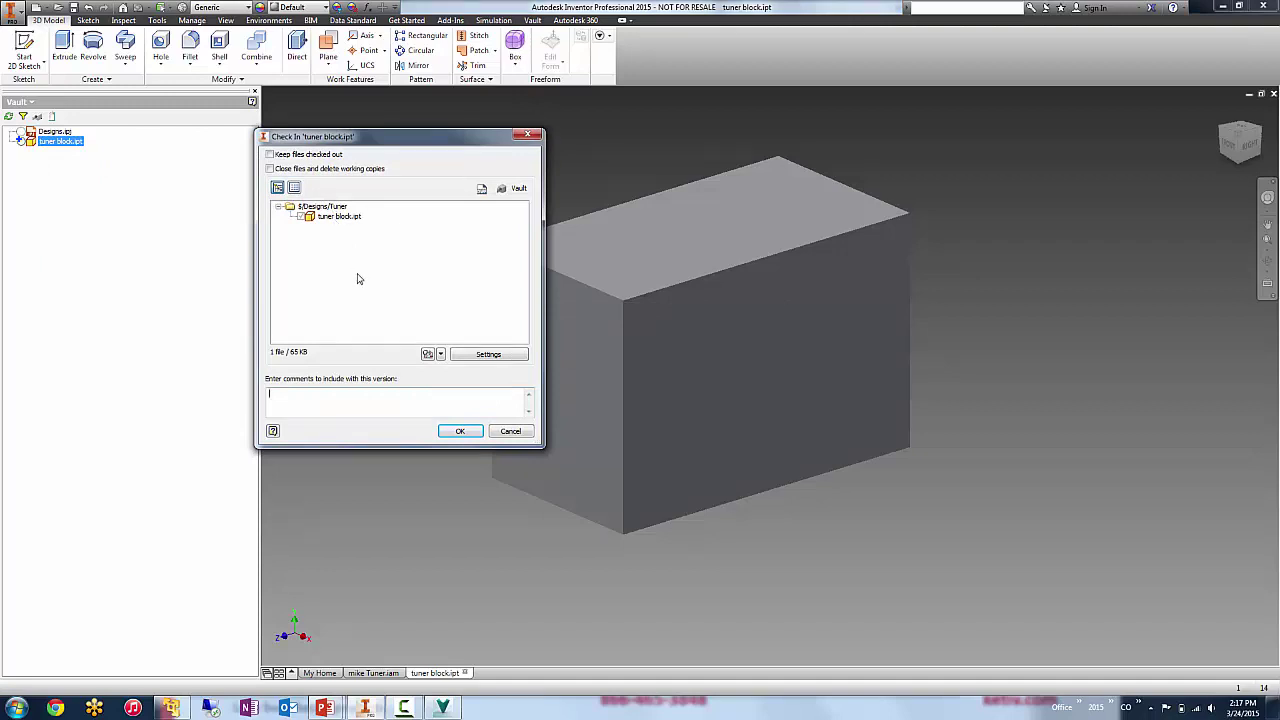
click(460, 431)
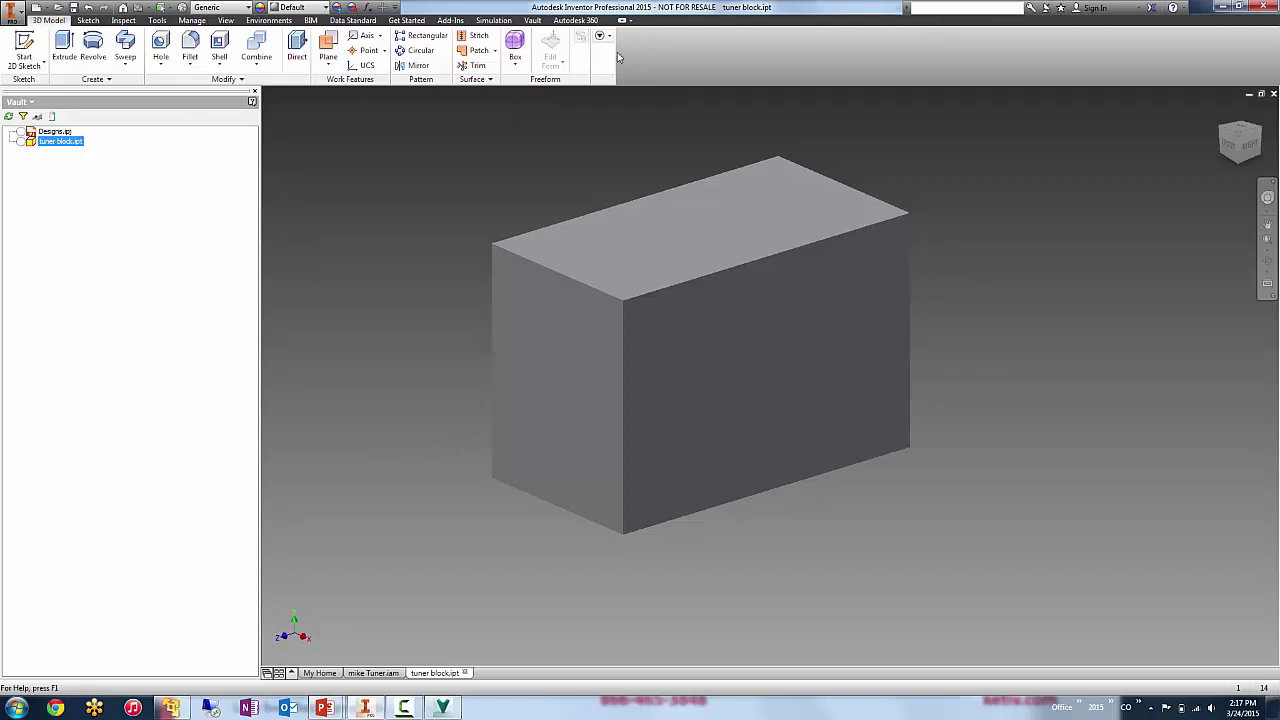
Refresh the vault status of the files, then review and close the Vault Options dialog.
click(532, 20)
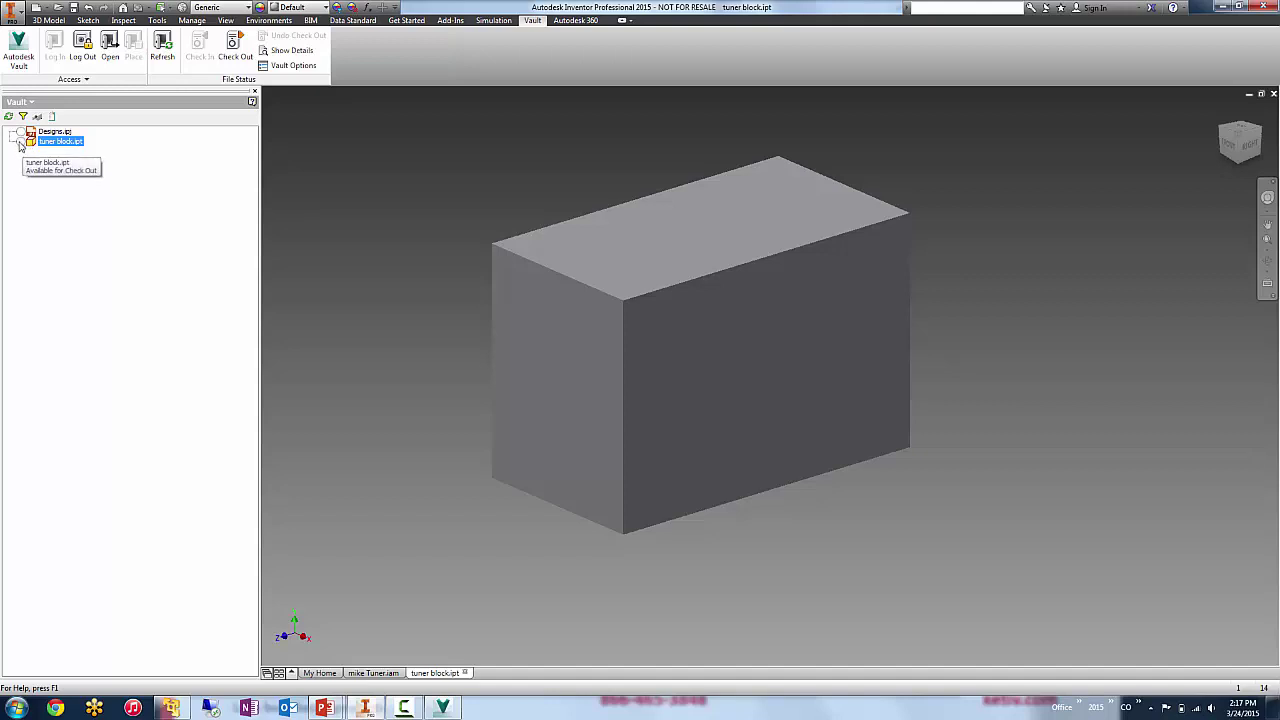
click(164, 50)
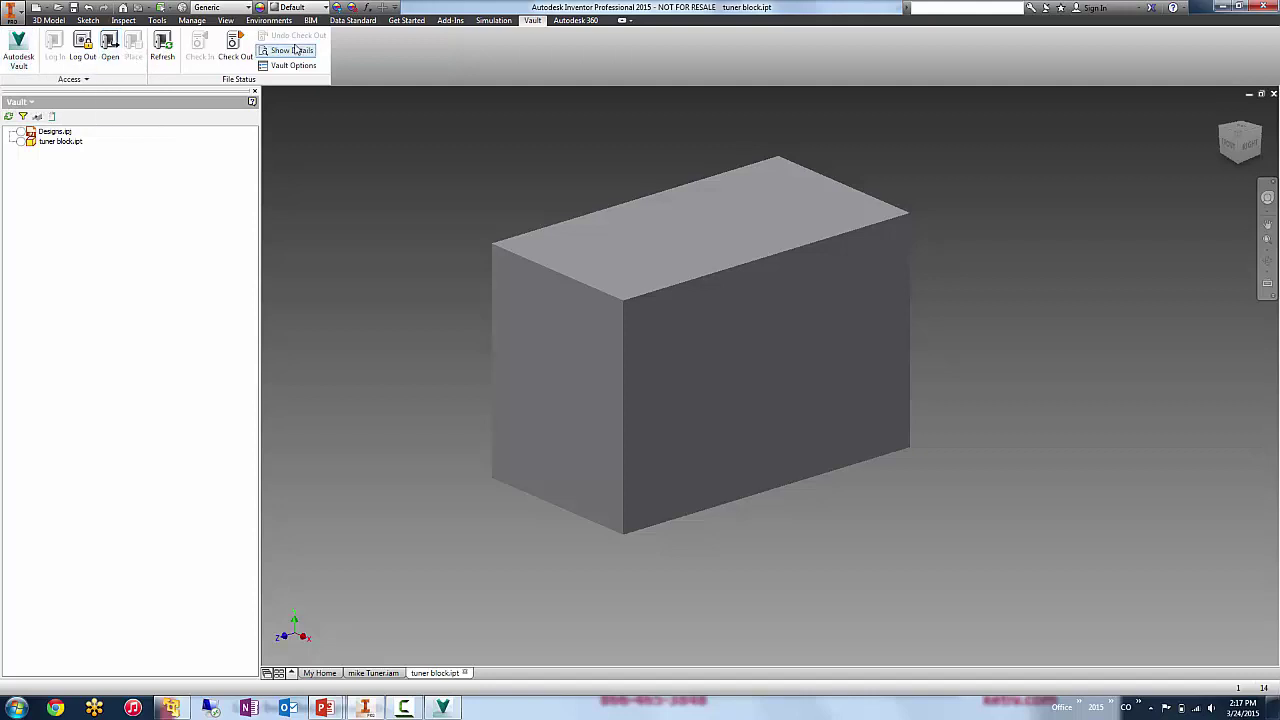
right_click(68, 141)
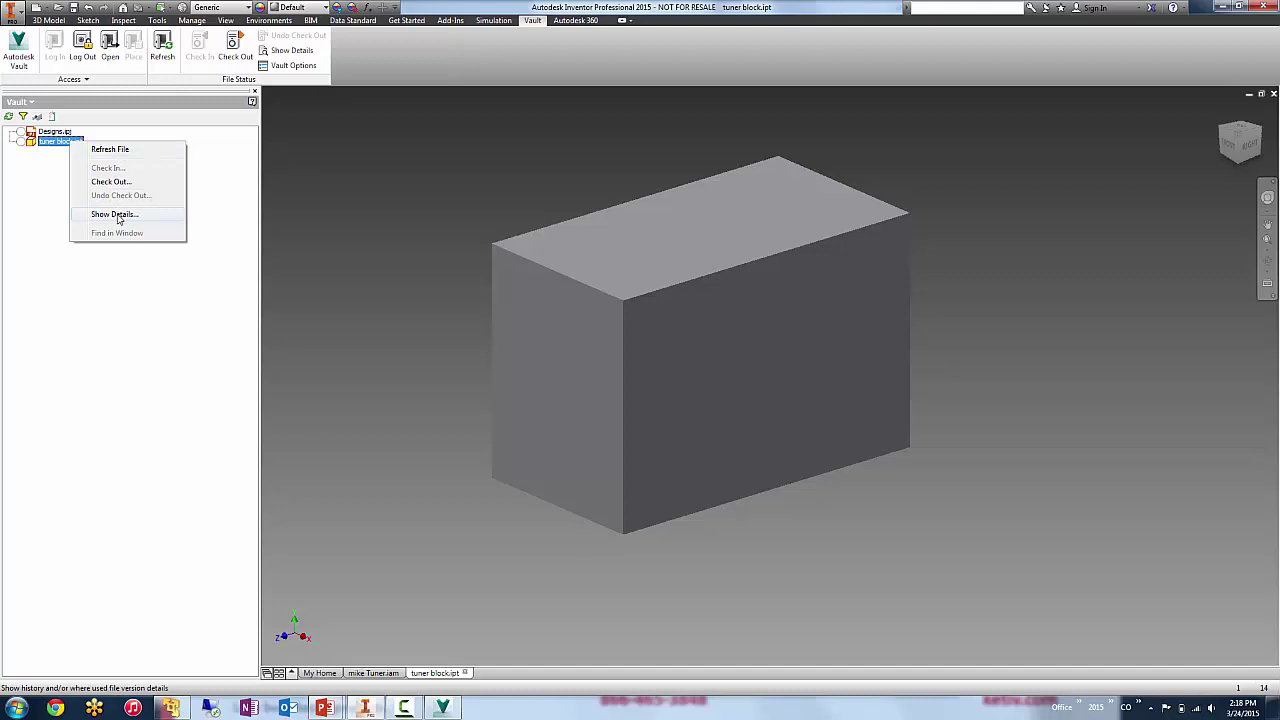
click(290, 65)
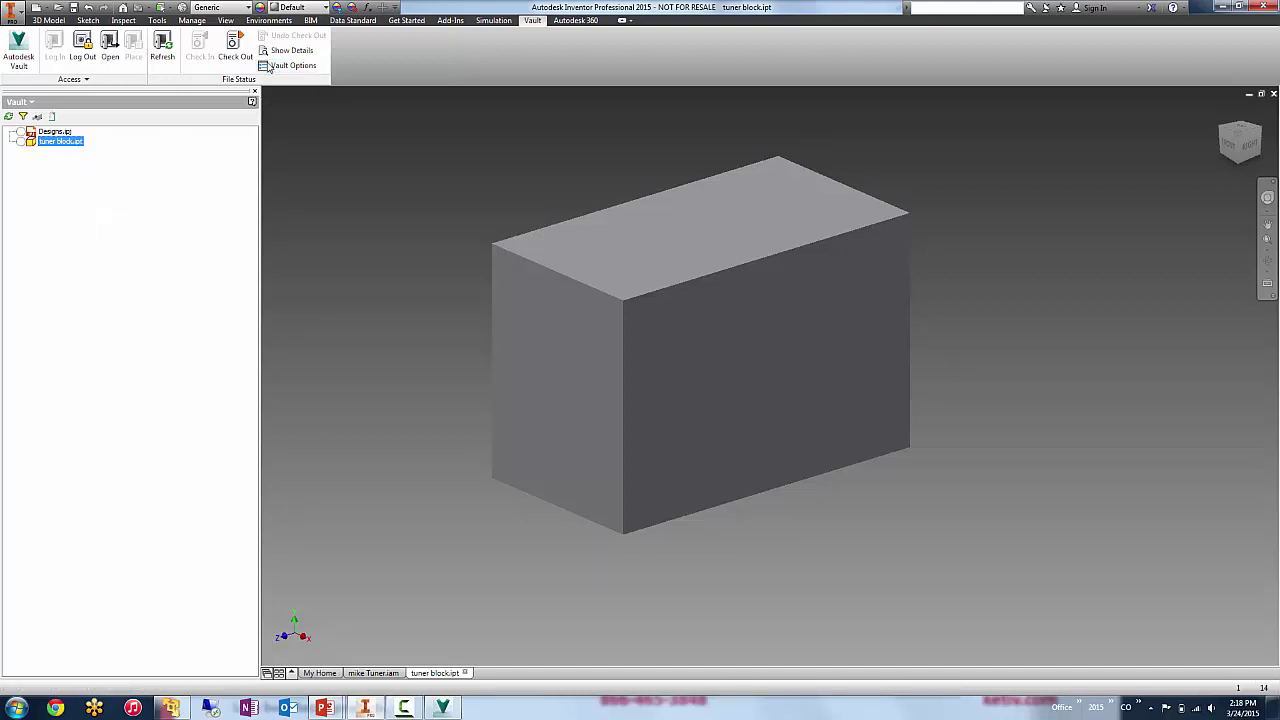
drag(609, 240, 275, 160)
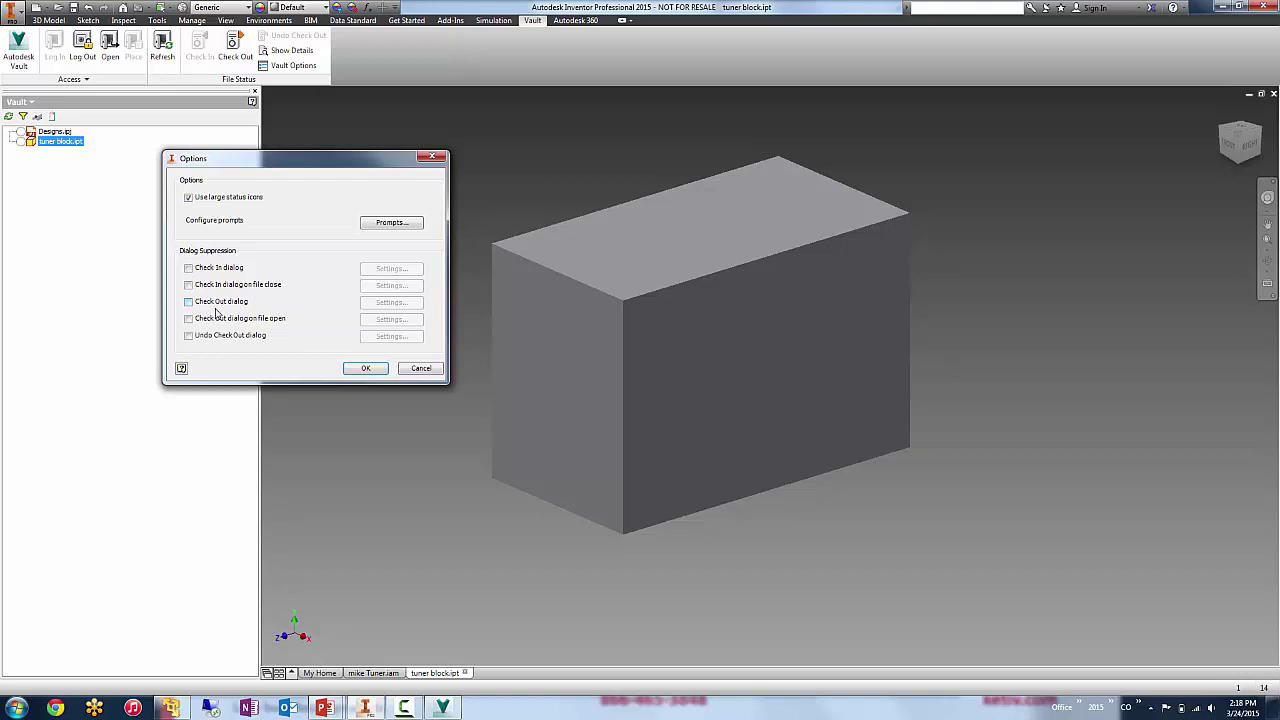
click(362, 370)
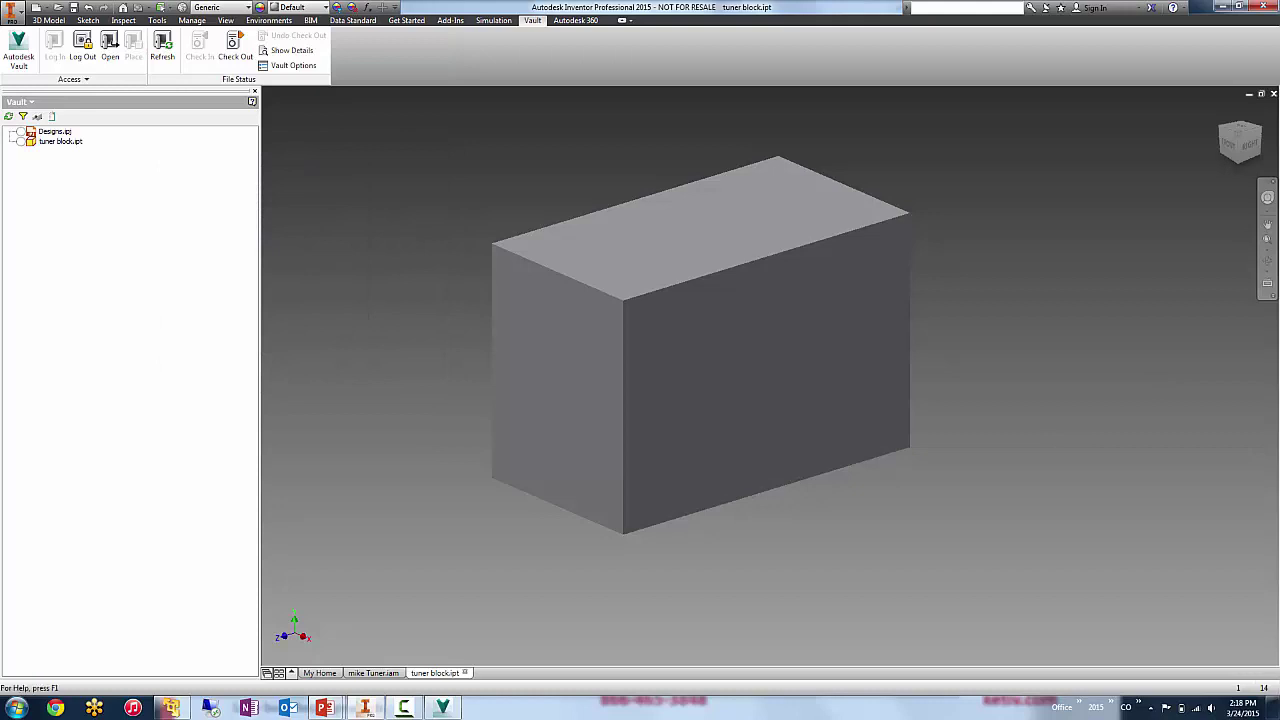
In Vault Basic, open Designs > Tuner and show mike Tuner.iam's full four-version history.
click(442, 707)
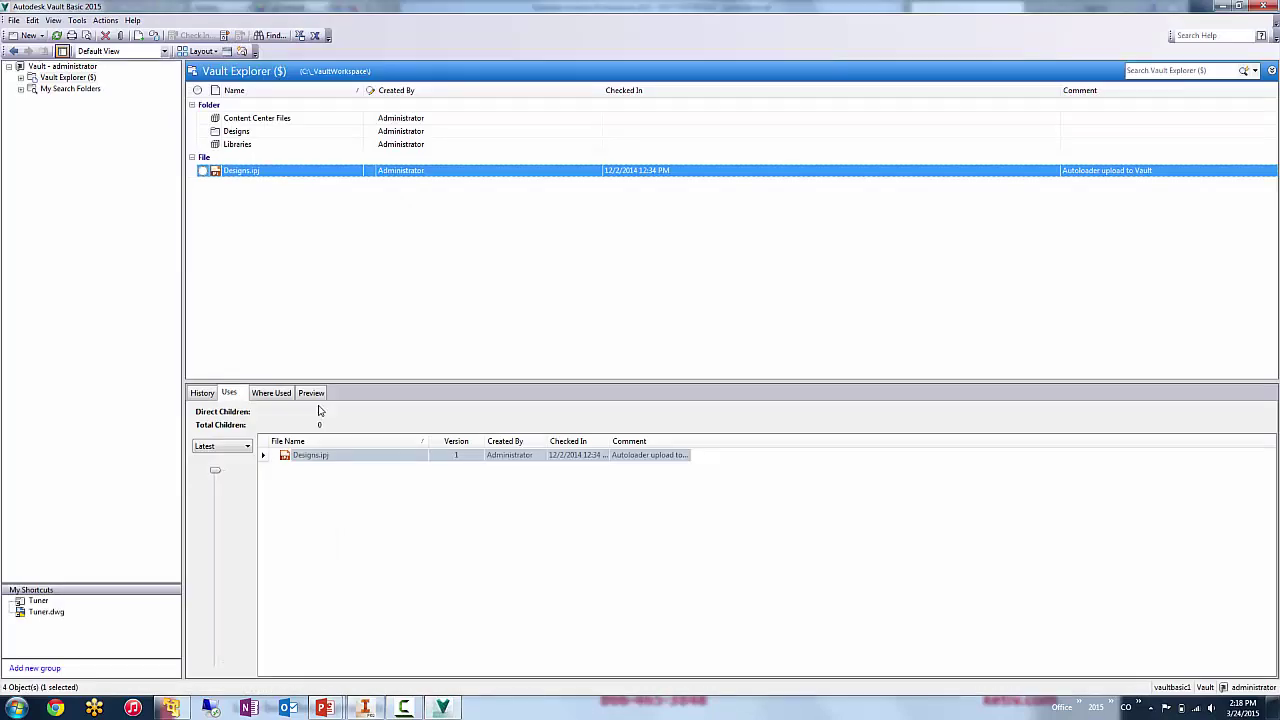
double_click(246, 131)
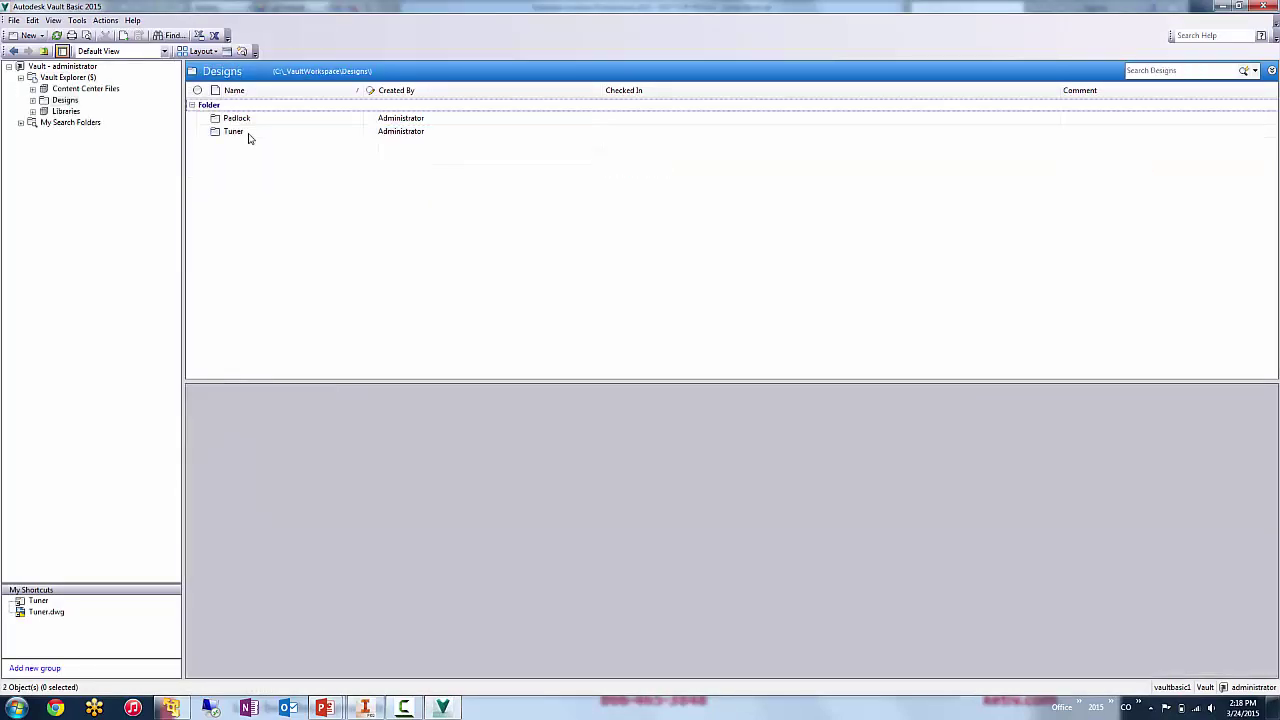
double_click(248, 134)
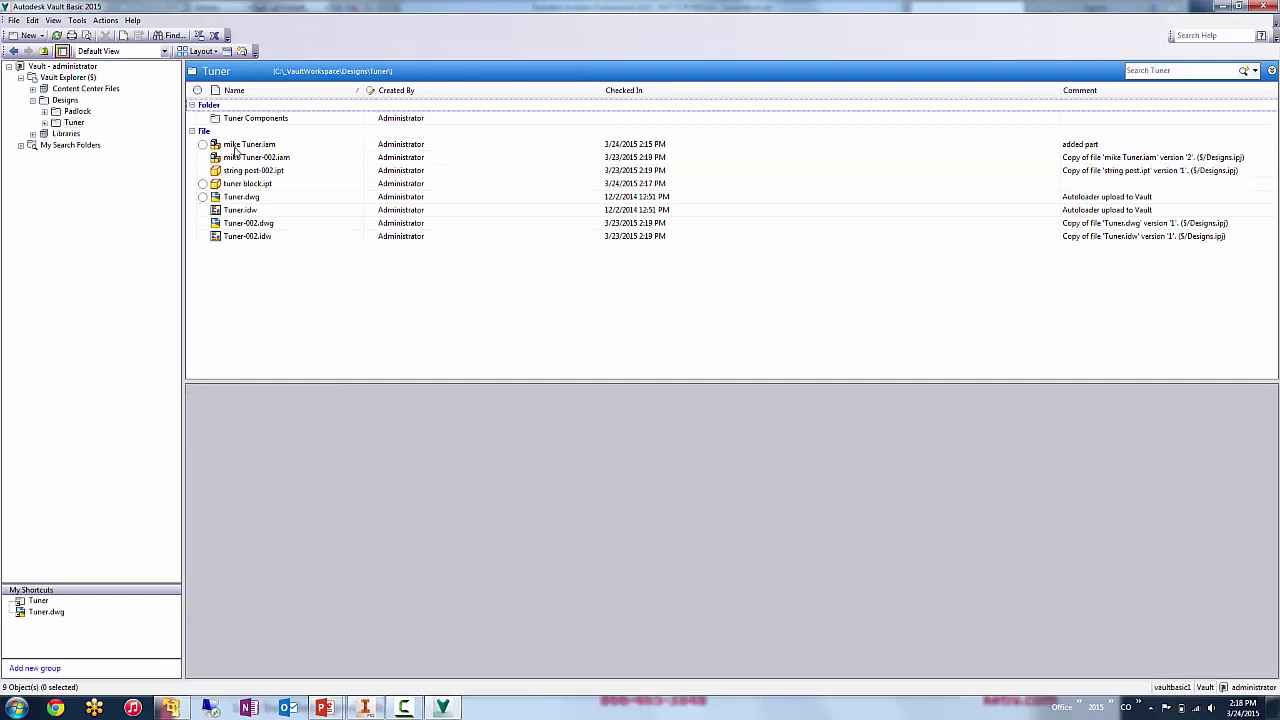
click(250, 198)
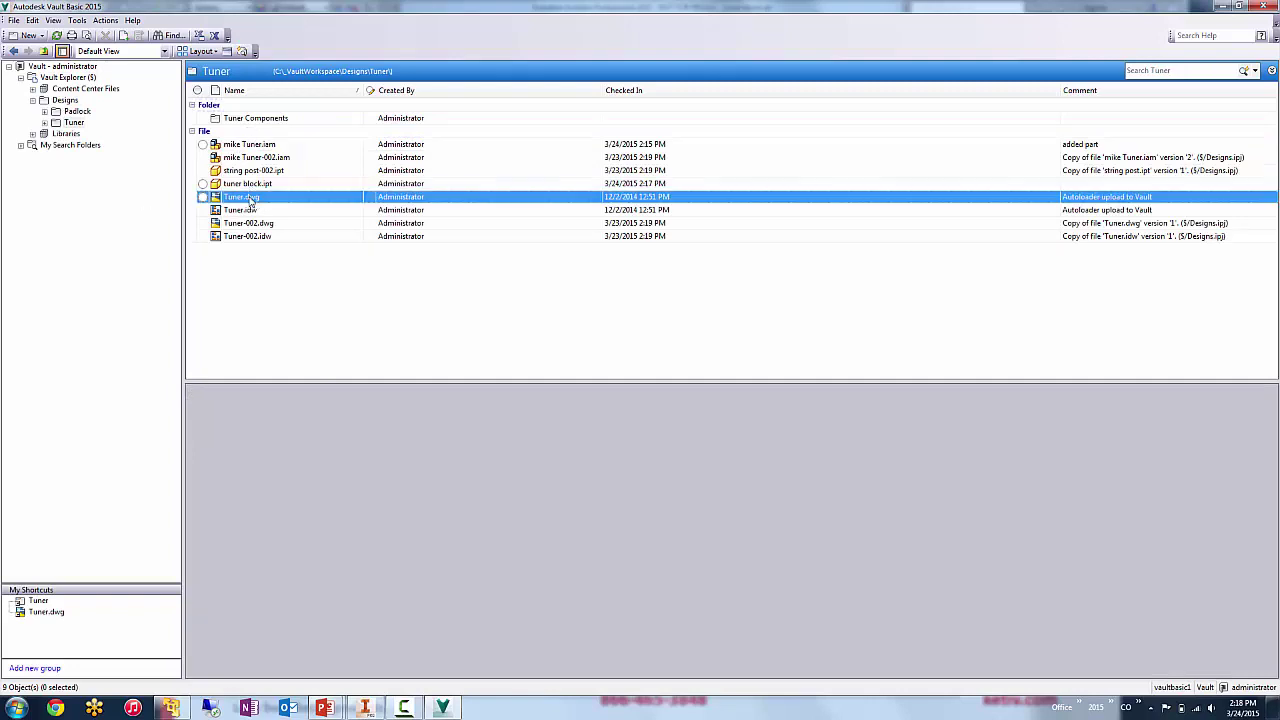
click(256, 145)
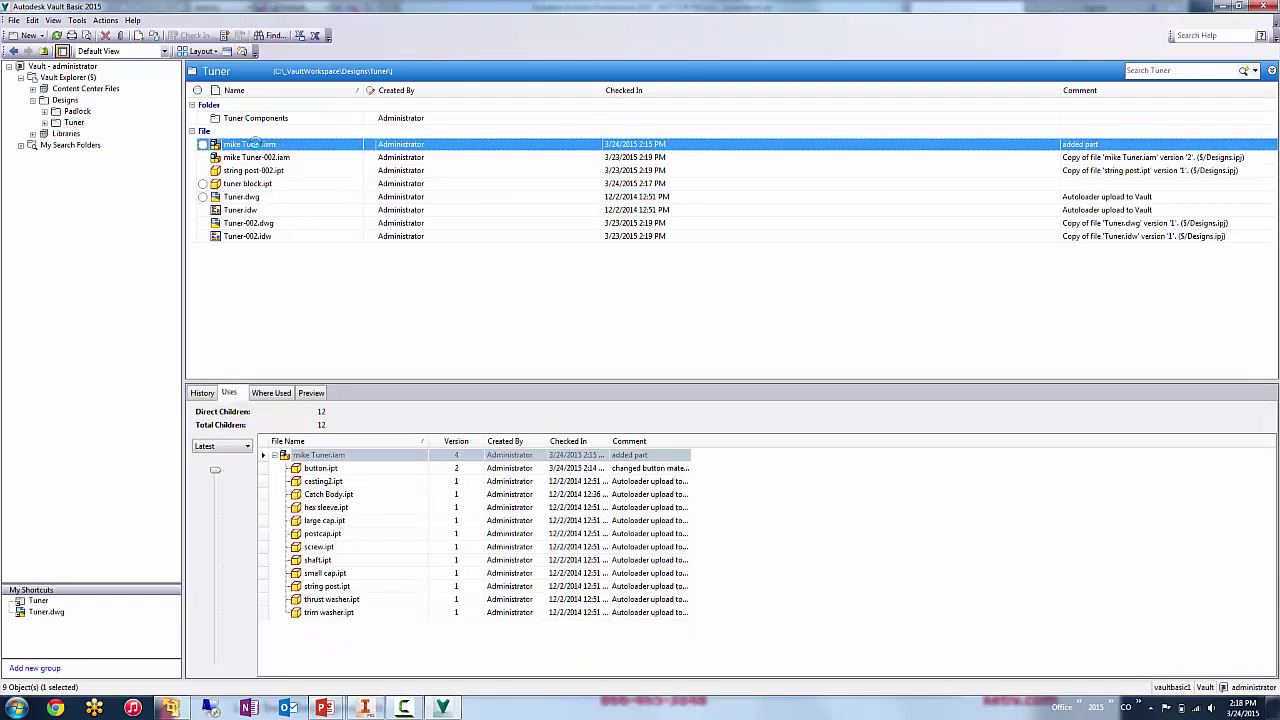
click(206, 395)
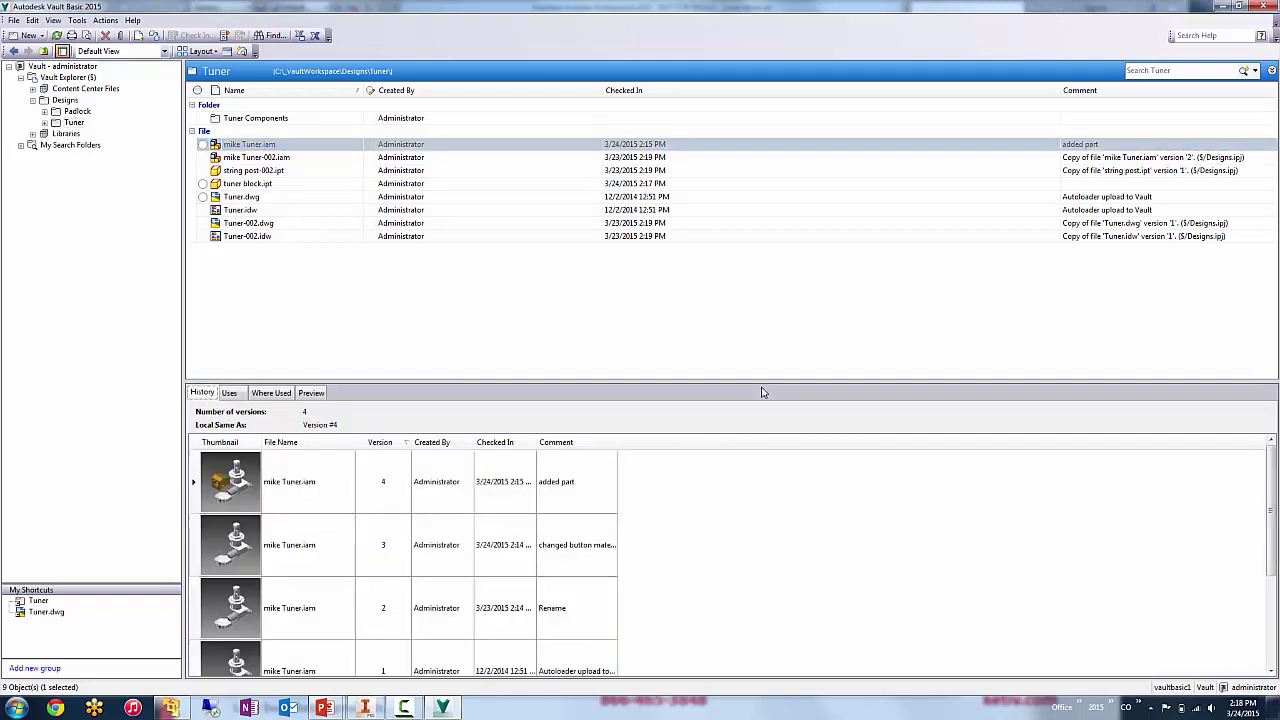
drag(759, 383, 758, 287)
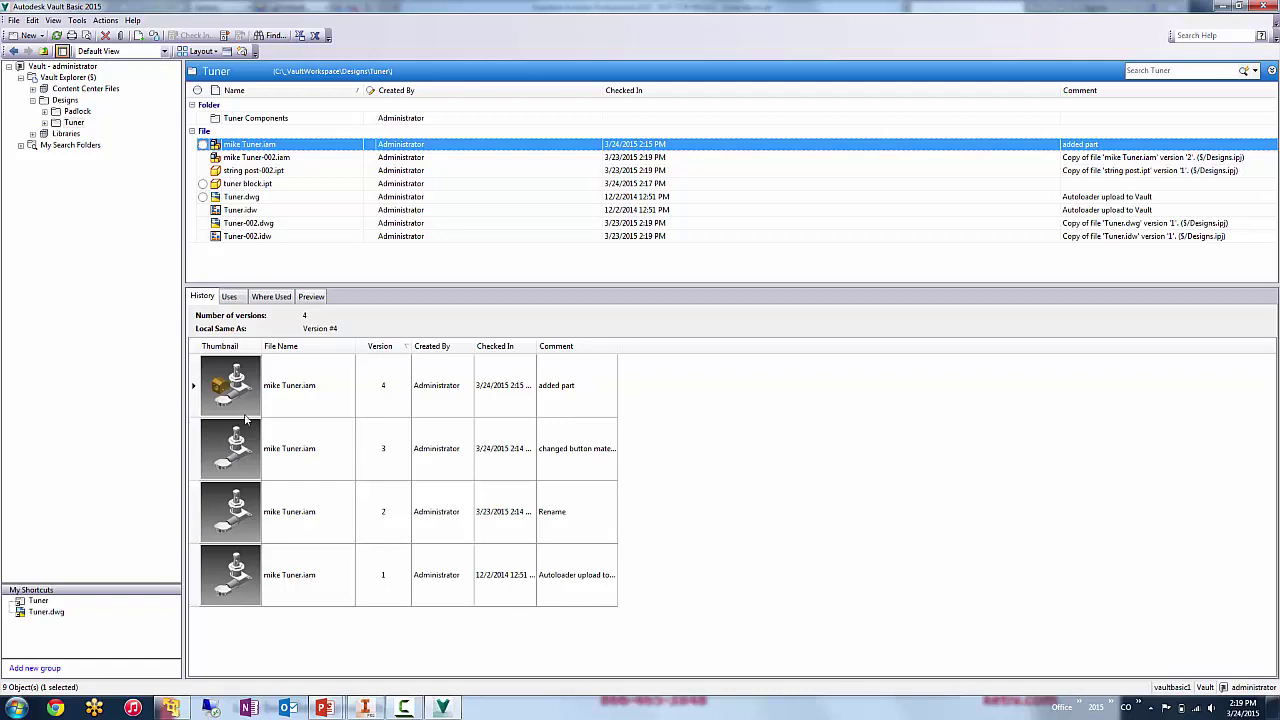
Show a 3D preview of mike Tuner.iam, orbit it, then preview and orbit version 3.
click(310, 297)
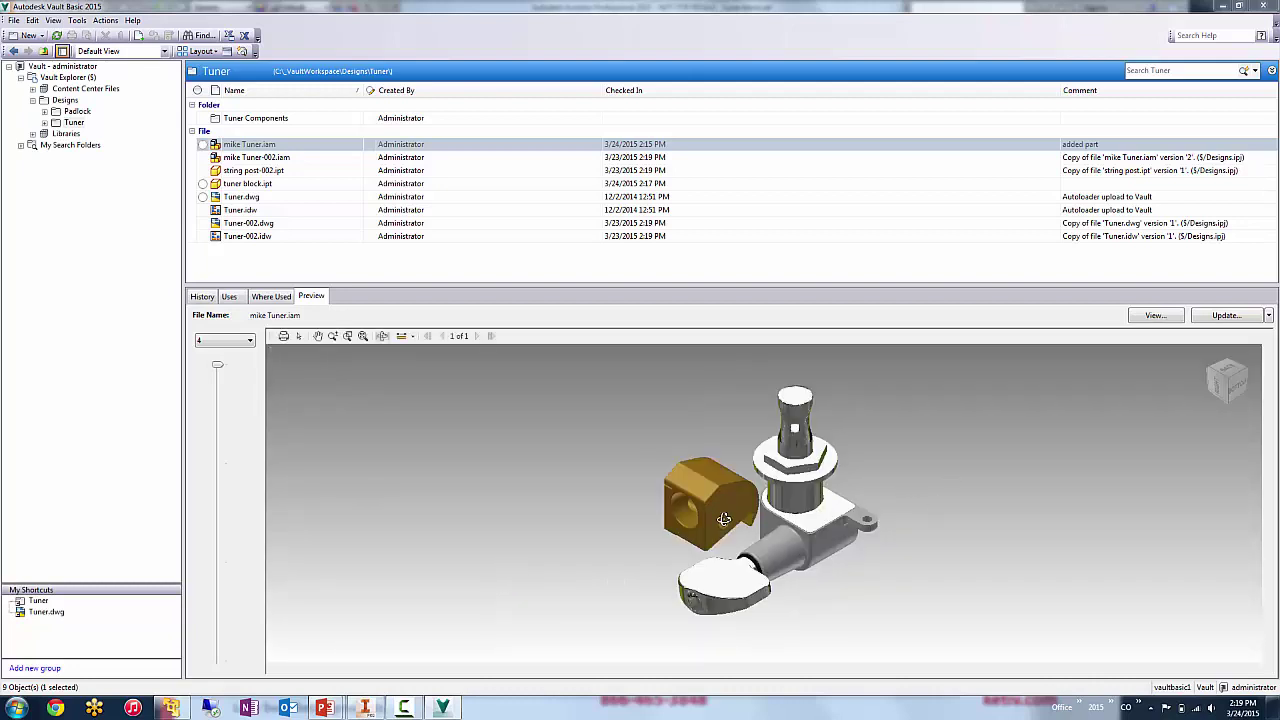
shift+middle_drag(724, 520, 685, 489)
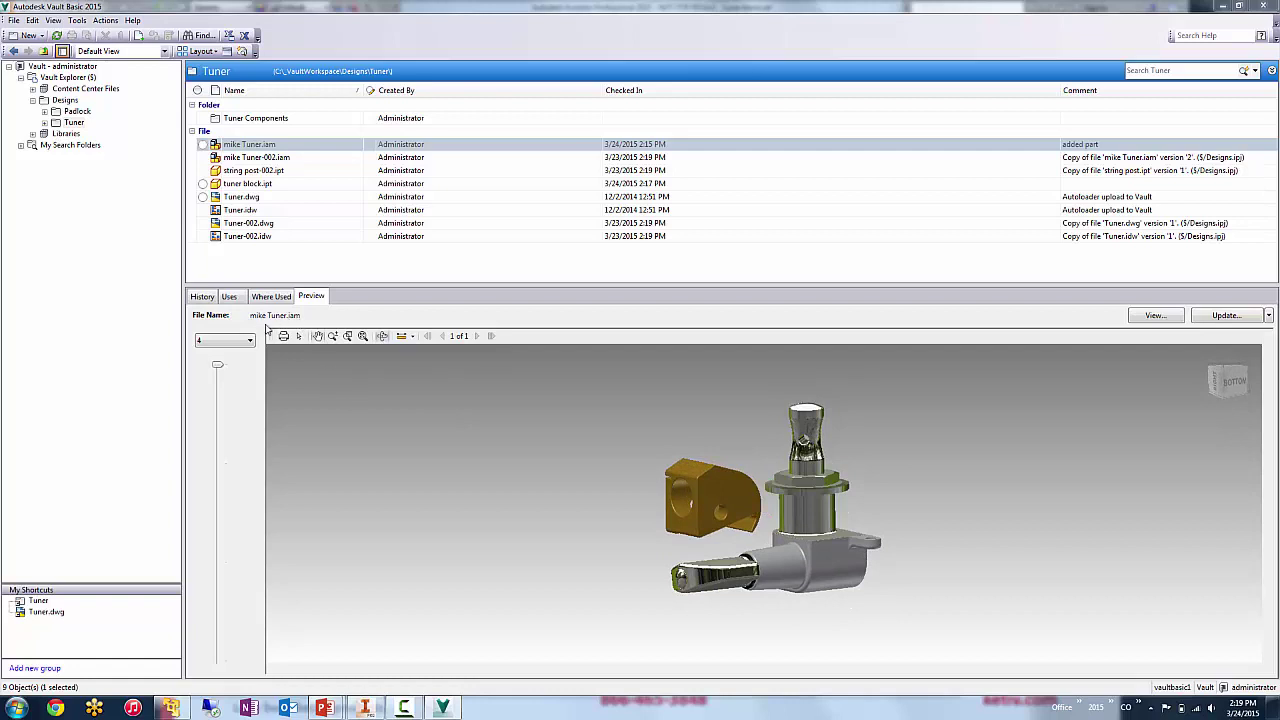
click(248, 341)
click(230, 363)
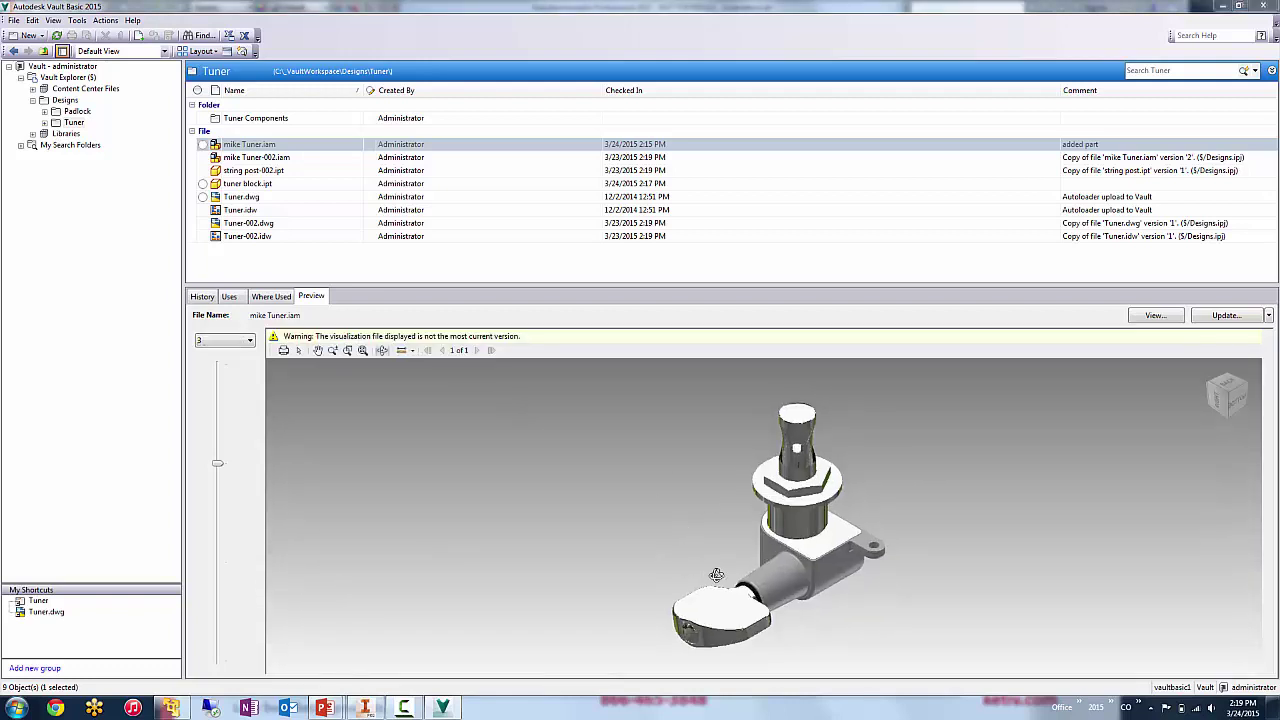
mouse_move(717, 575)
mouse_down()
mouse_move(800, 510)
mouse_move(986, 557)
mouse_move(752, 597)
mouse_move(591, 557)
mouse_move(343, 443)
mouse_up()
Step back to version 2, then version 1, orbiting the version 1 tuner model.
click(248, 341)
click(237, 373)
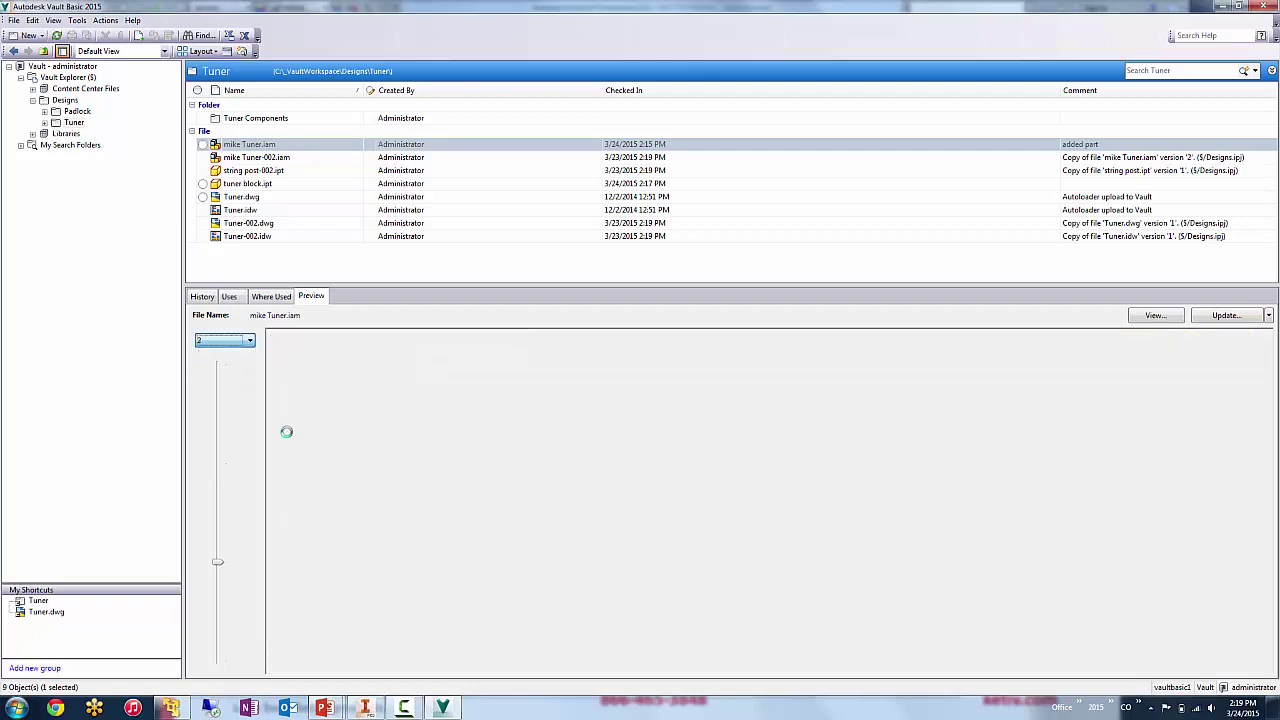
click(249, 341)
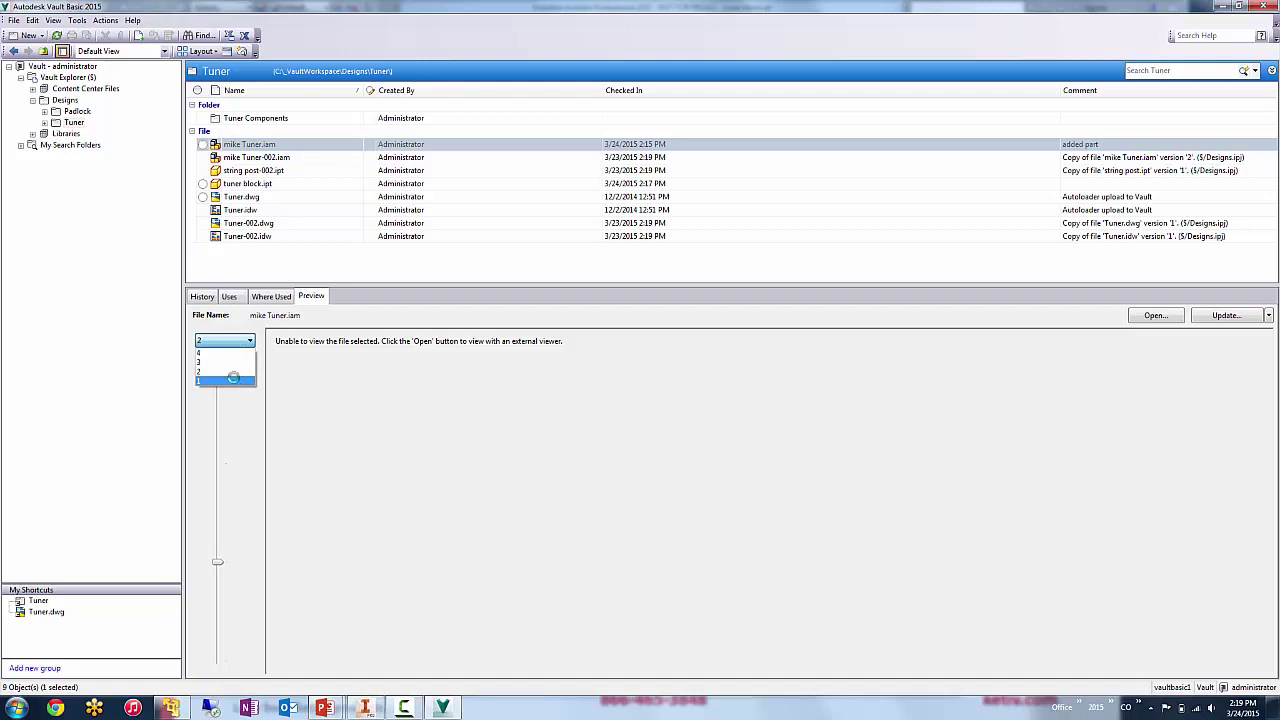
click(237, 380)
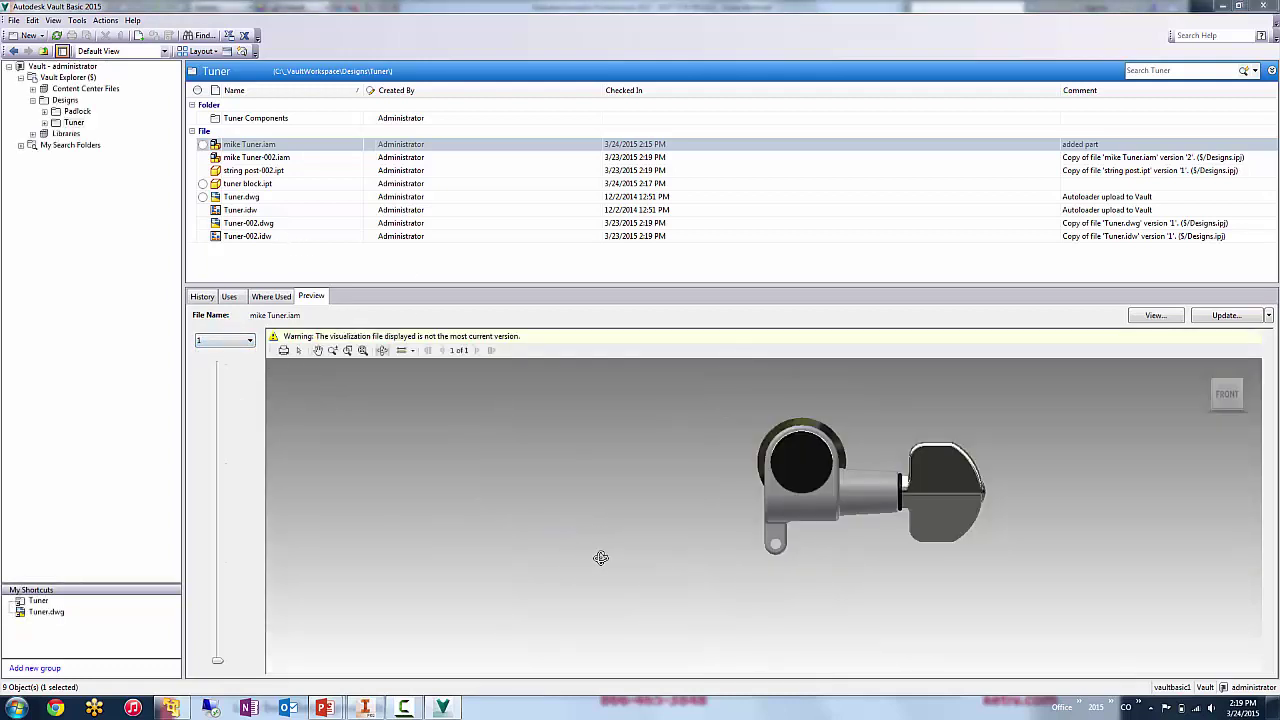
mouse_move(740, 514)
mouse_down()
mouse_move(891, 501)
mouse_move(543, 480)
mouse_move(1040, 642)
mouse_move(591, 517)
mouse_move(1011, 591)
mouse_up()
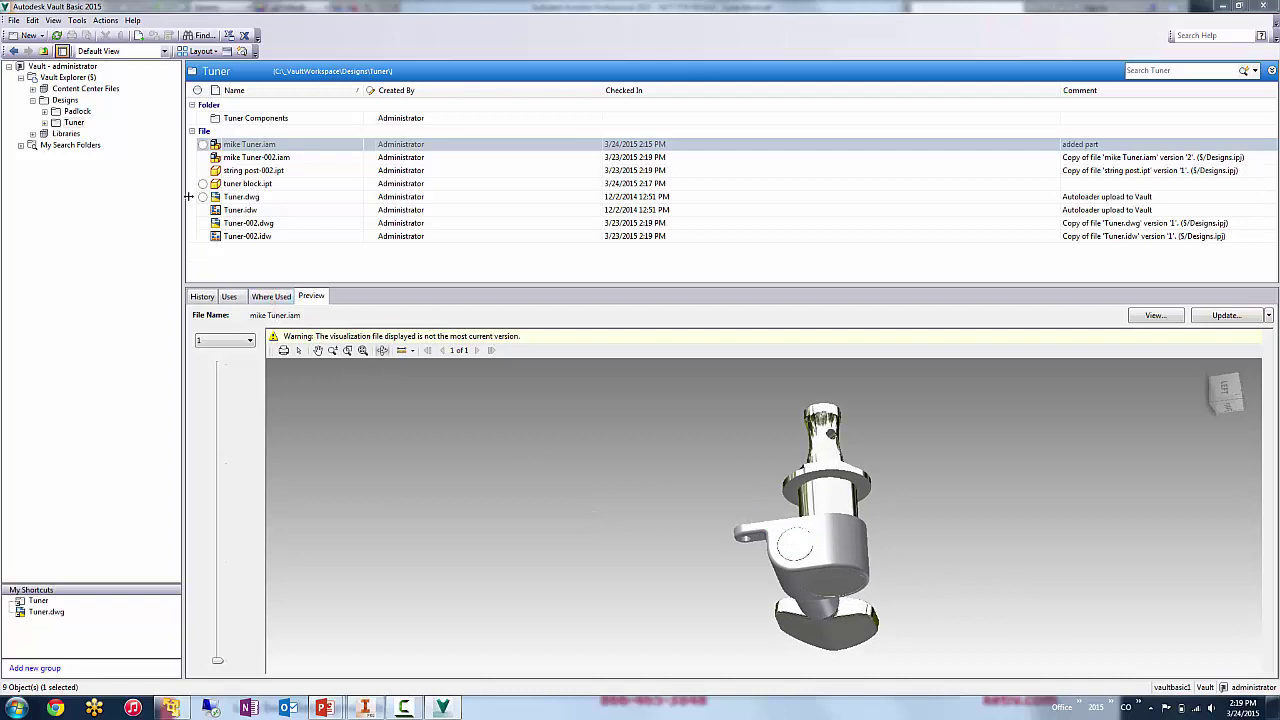
Return to Inventor and view the Vault actions for tuner block.ipt without choosing any.
key(alt+Tab)
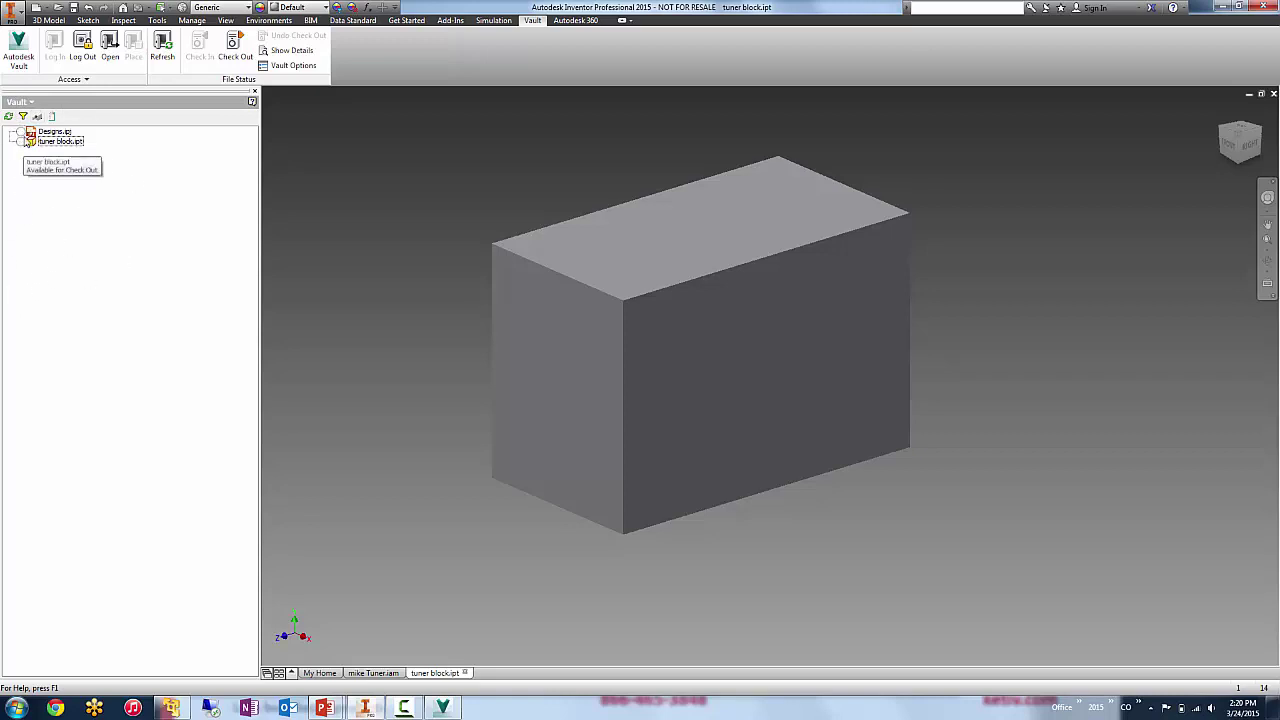
right_click(54, 141)
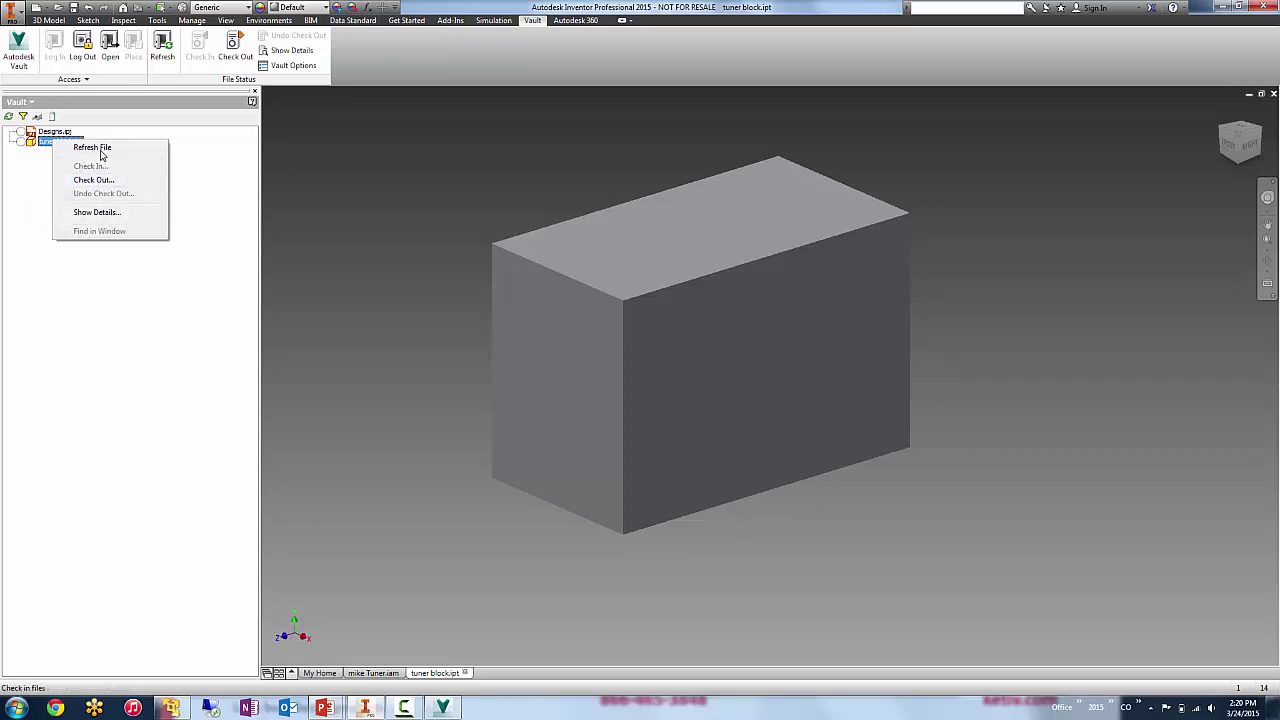
click(89, 317)
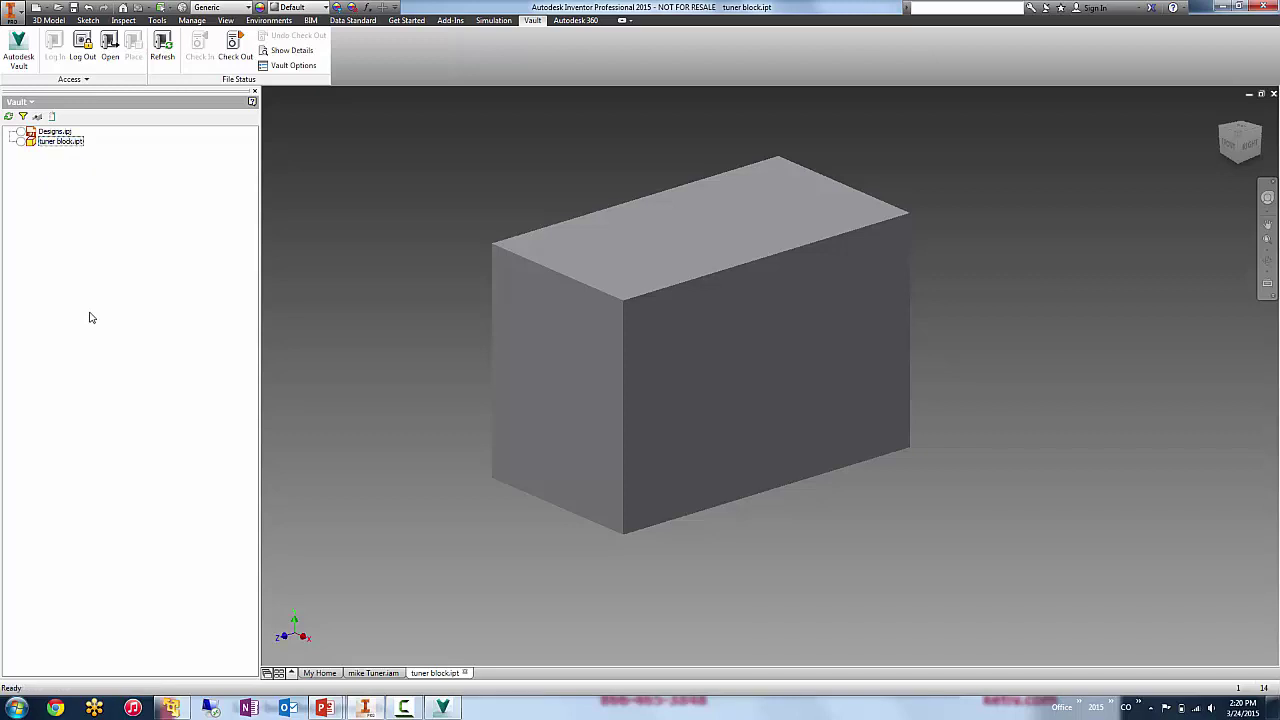
click(47, 8)
Start a new drawing and save it as Drawing1.dwg in the workspace's Tuner folder.
click(40, 52)
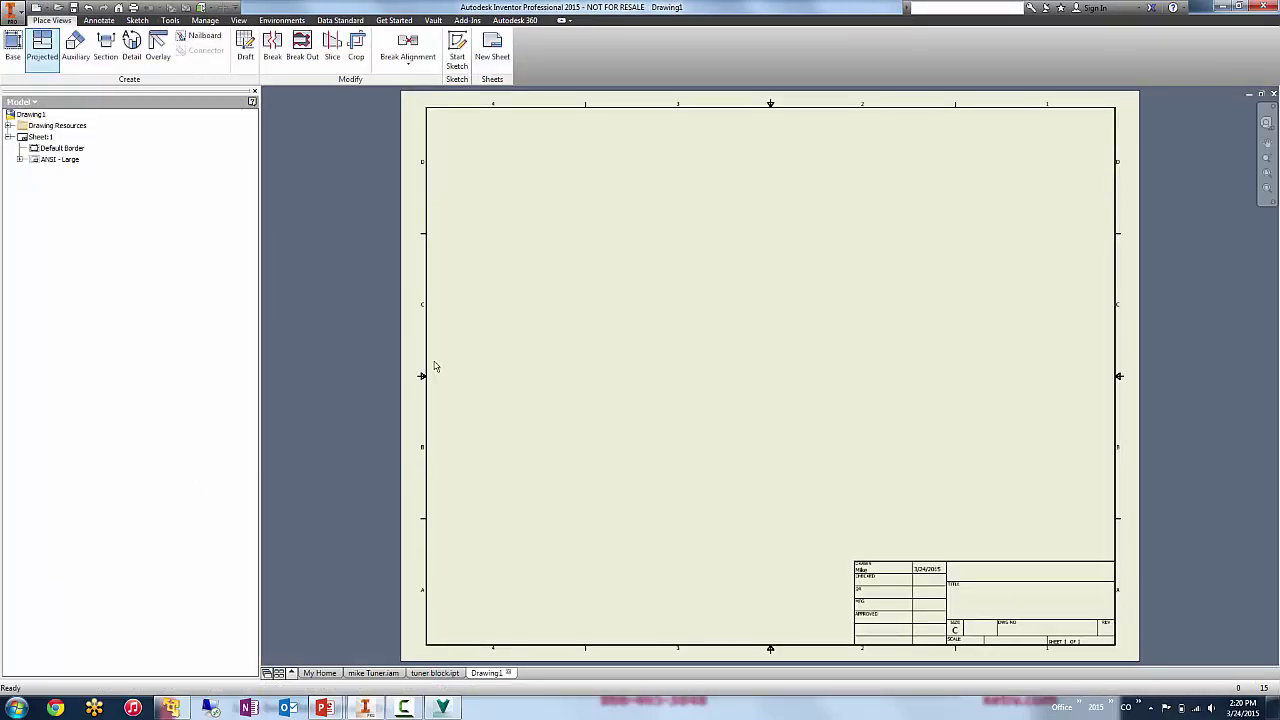
click(73, 7)
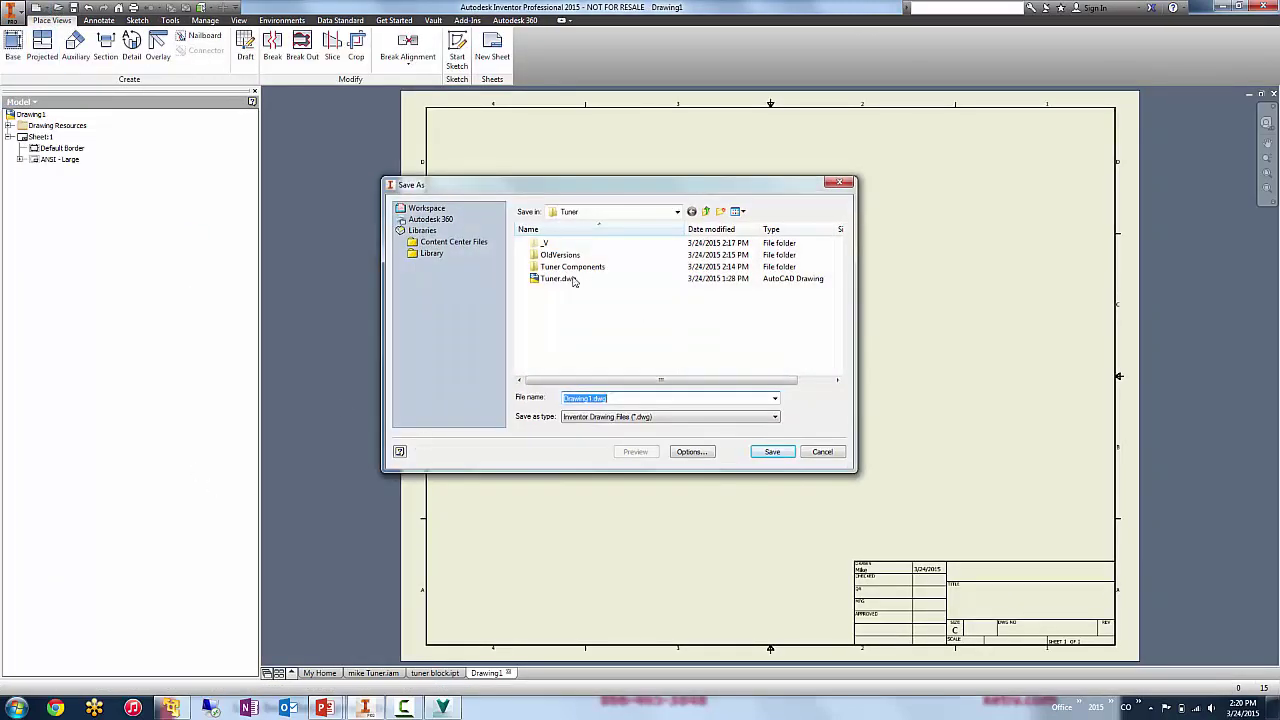
click(426, 209)
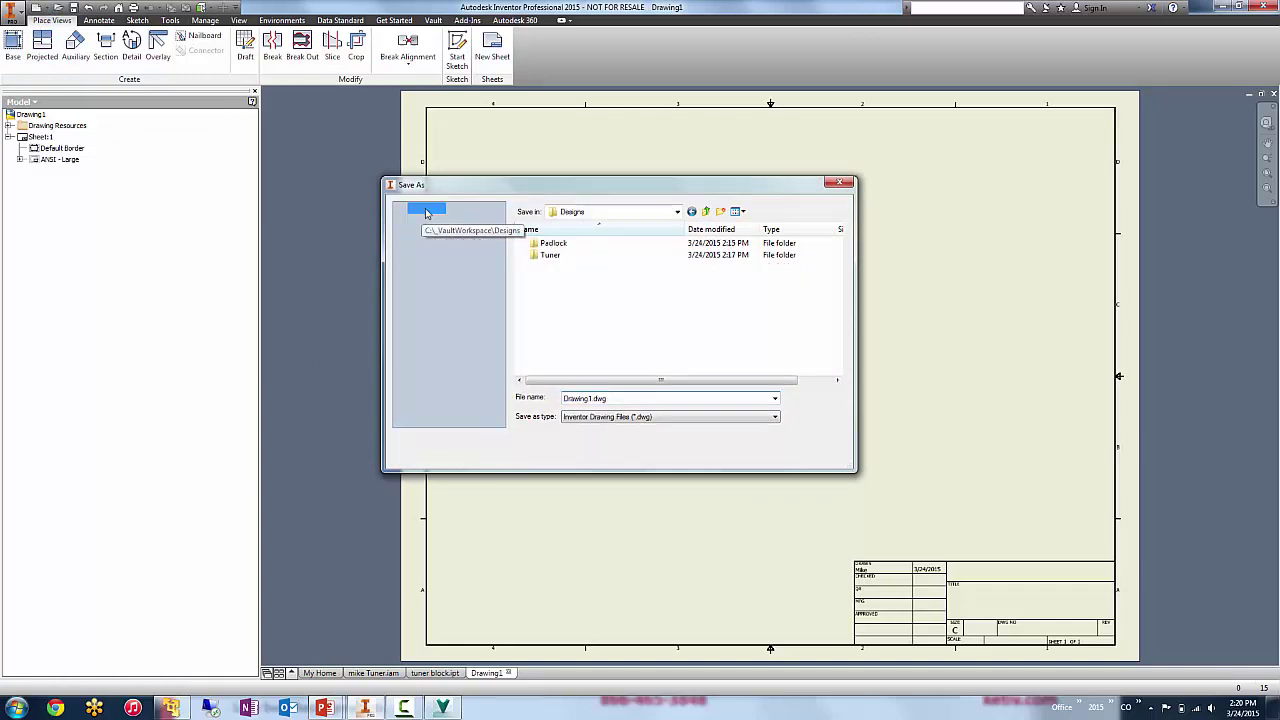
double_click(548, 256)
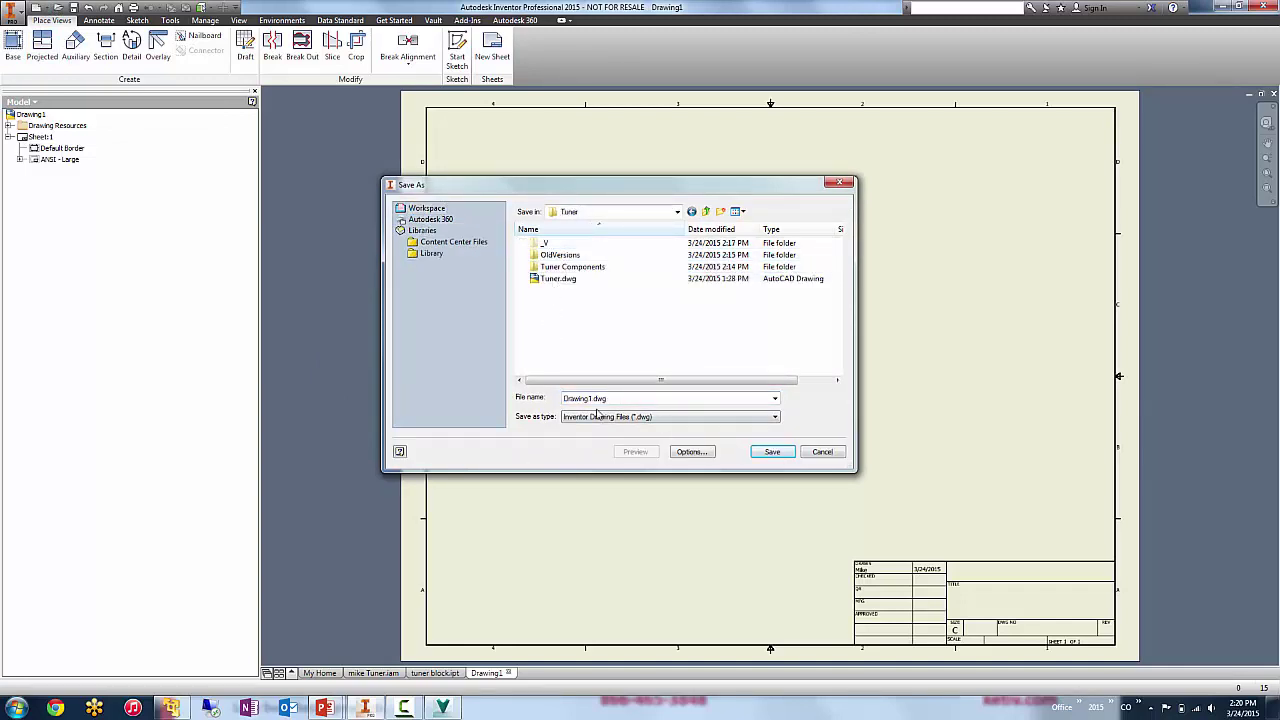
key(Return)
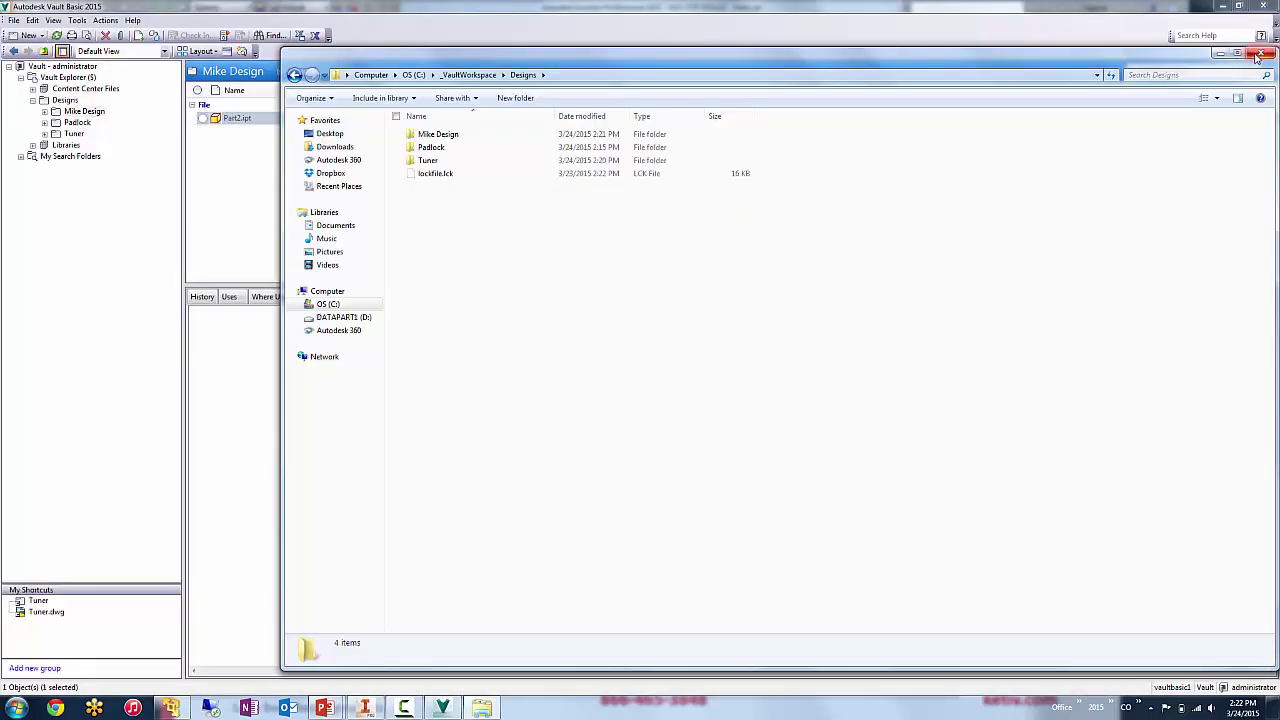
Bring the Autodesk Vault Basic client window to the front.
click(1262, 50)
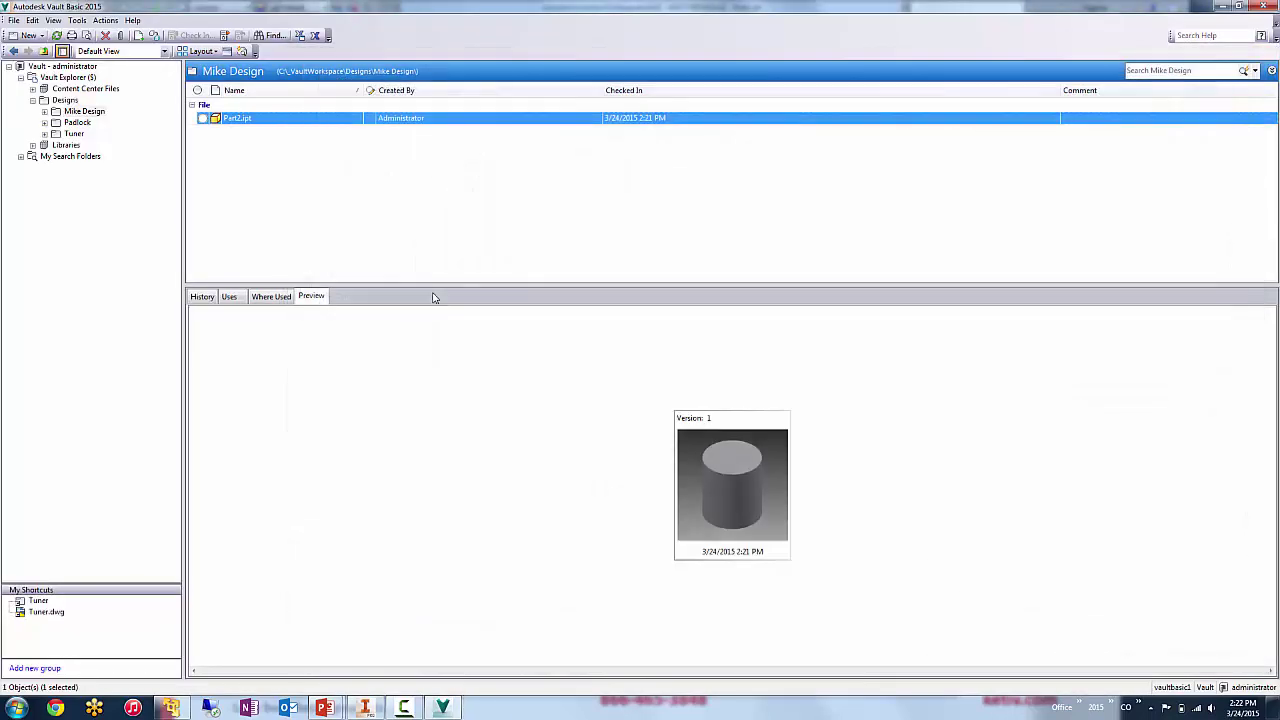